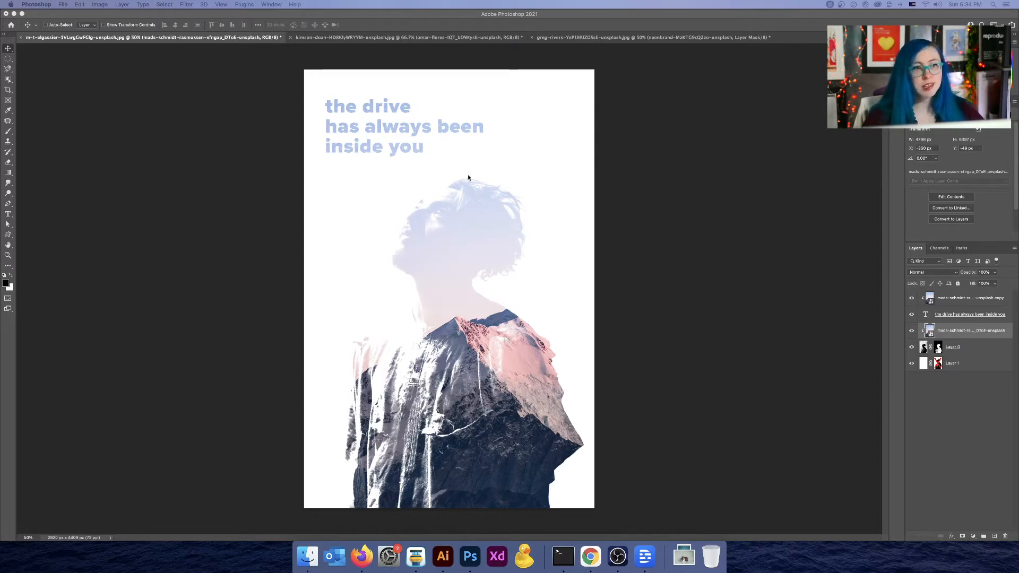
Delete the layer mask from Layer 1, the white background layer
scroll(384, 142, "up", 3)
scroll(439, 132, "down", 3)
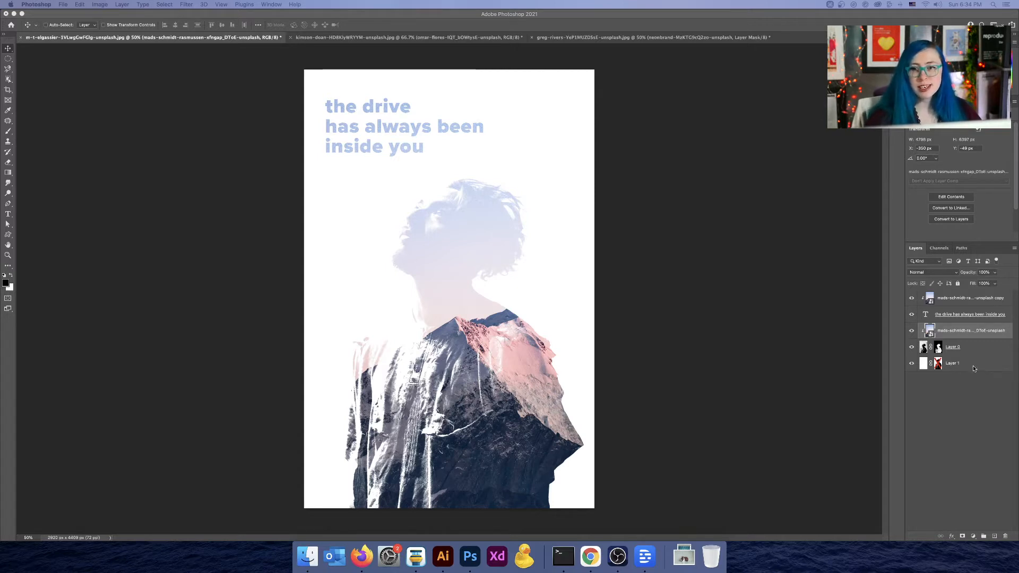
left_click(992, 365)
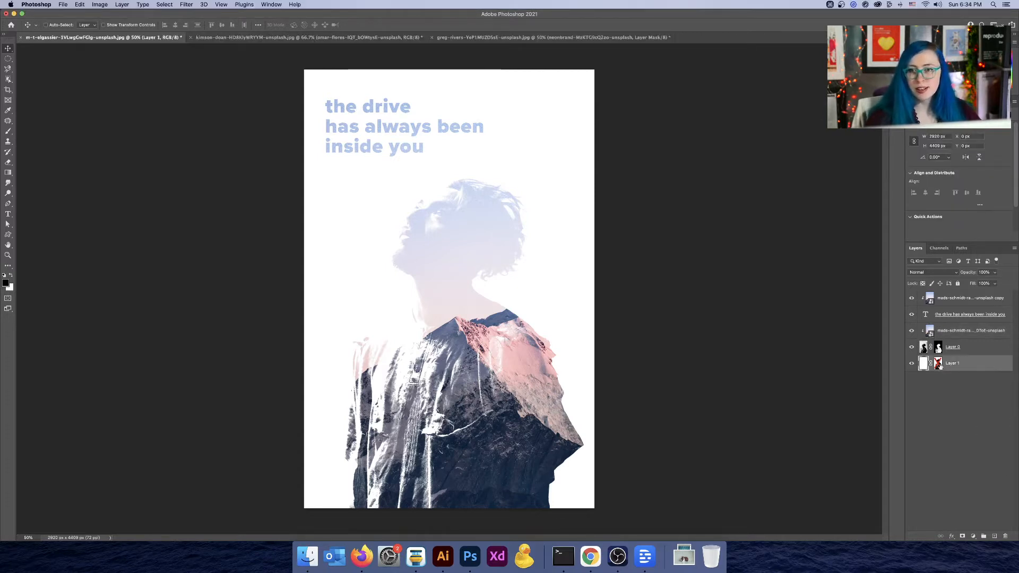
right_click(940, 367)
left_click(962, 374)
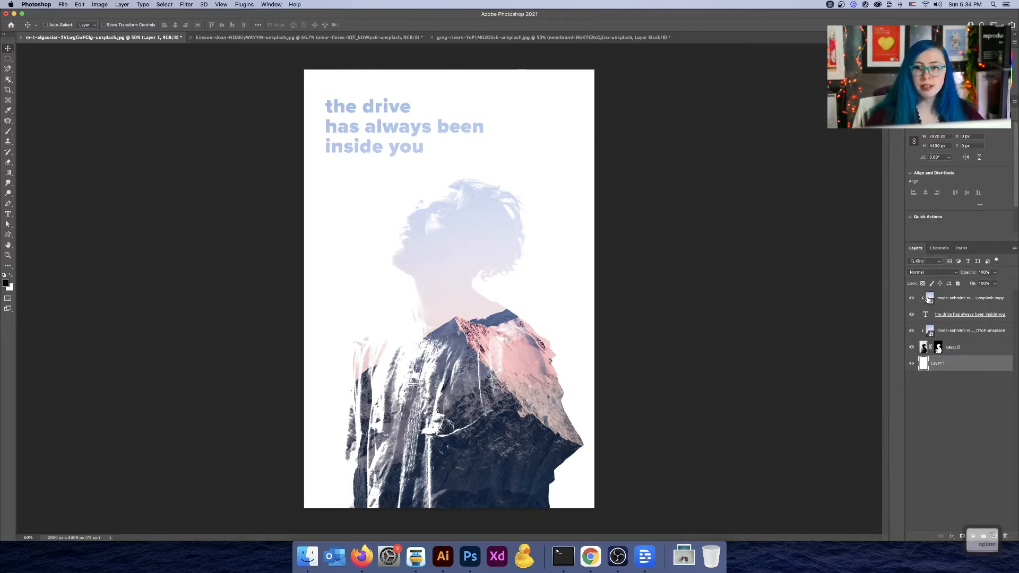
Release the clipping mask on the top mountain photo copy and clip it to the text layer again
left_click(976, 297)
right_click(980, 297)
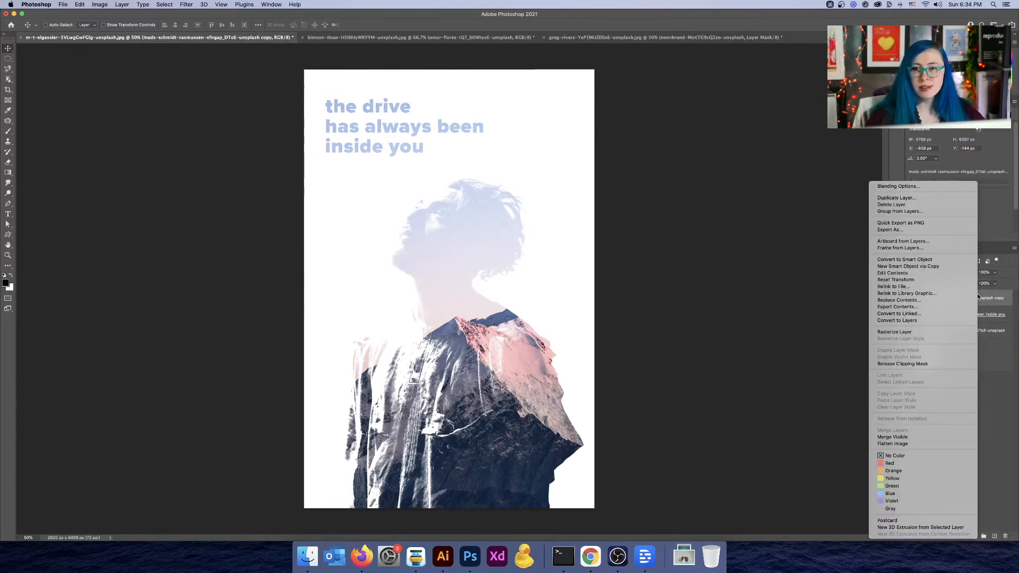
left_click(924, 364)
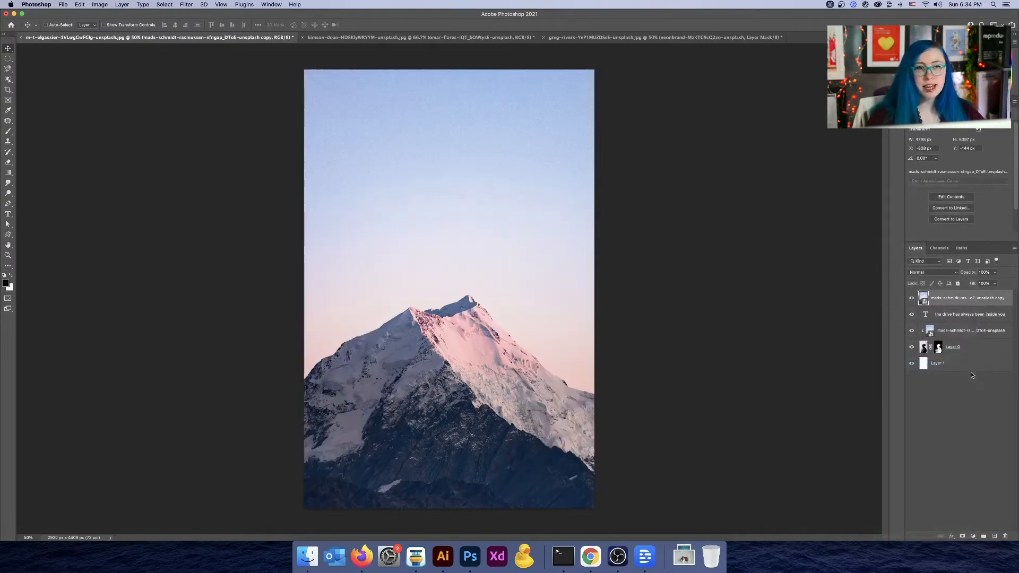
key("alt")
key("ctrl")
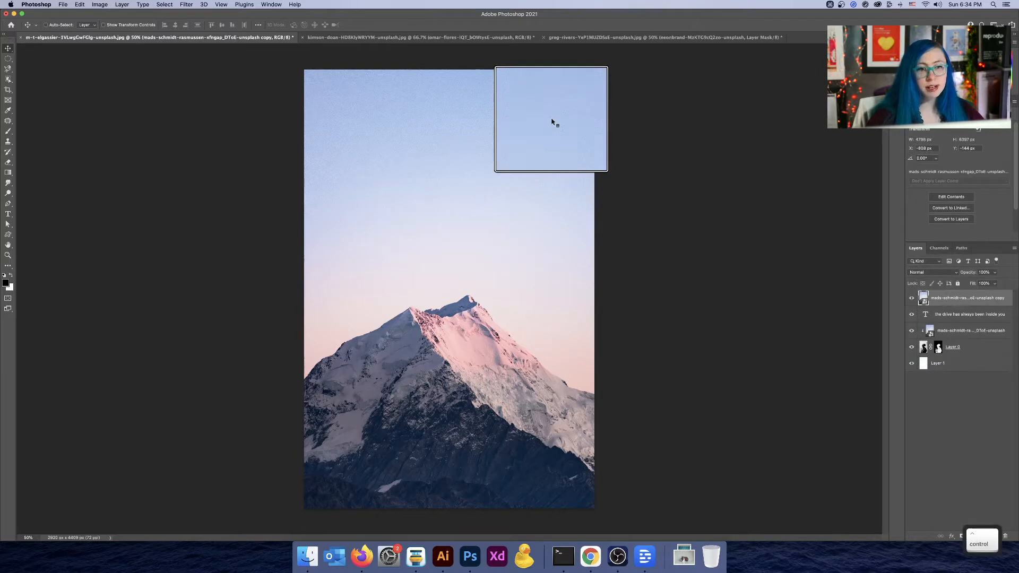
left_click(943, 303, "ctrl")
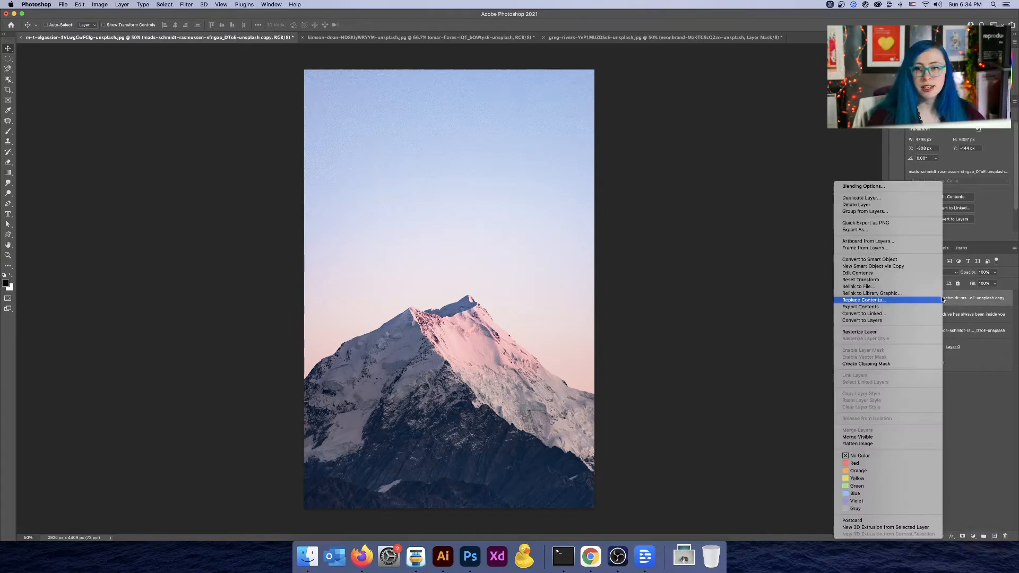
left_click(920, 365)
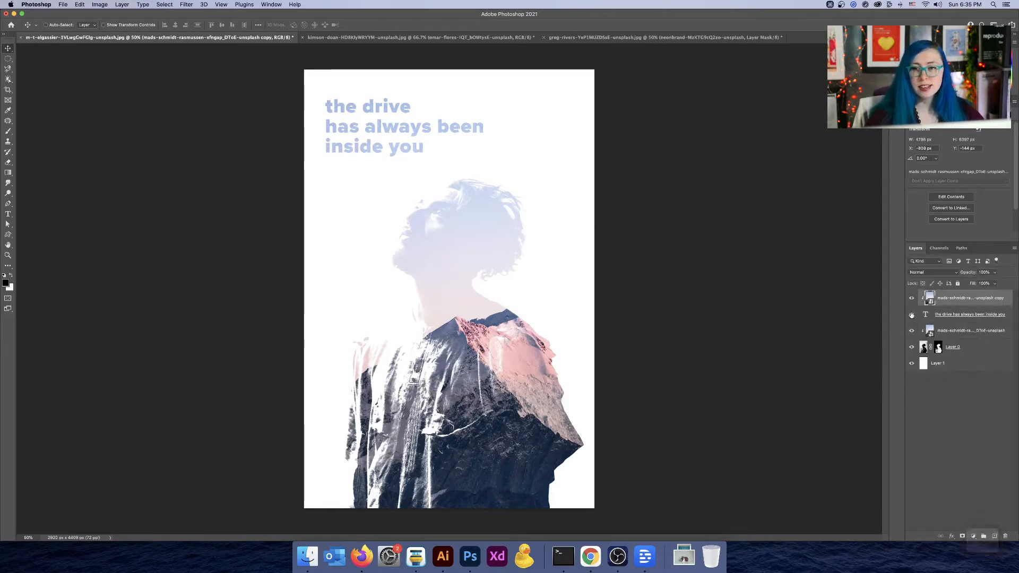
Hide the text layer and examine the composite with the lower mountain photo and the portrait's layer mask switched off and on
left_click(912, 315)
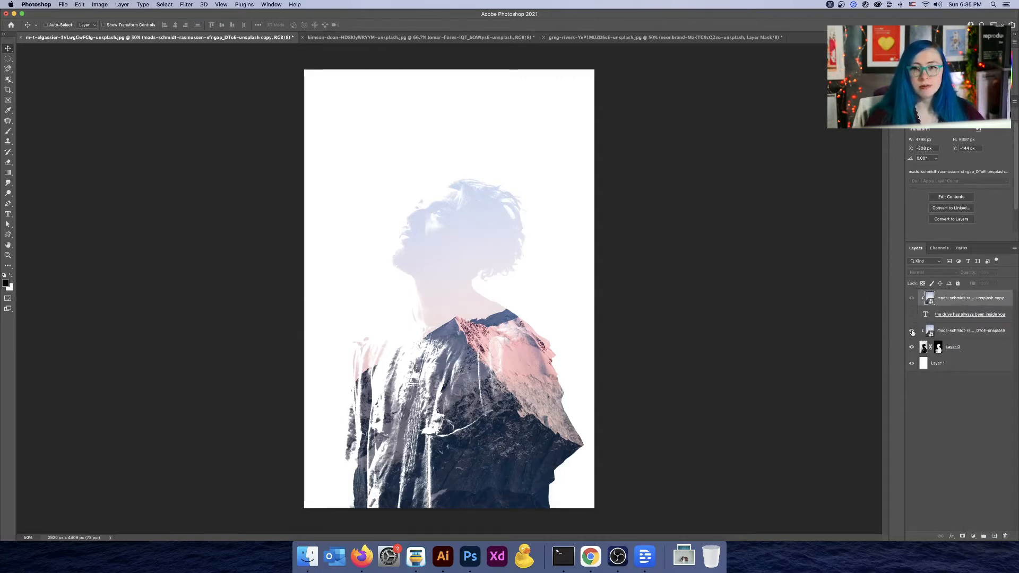
left_click(912, 331)
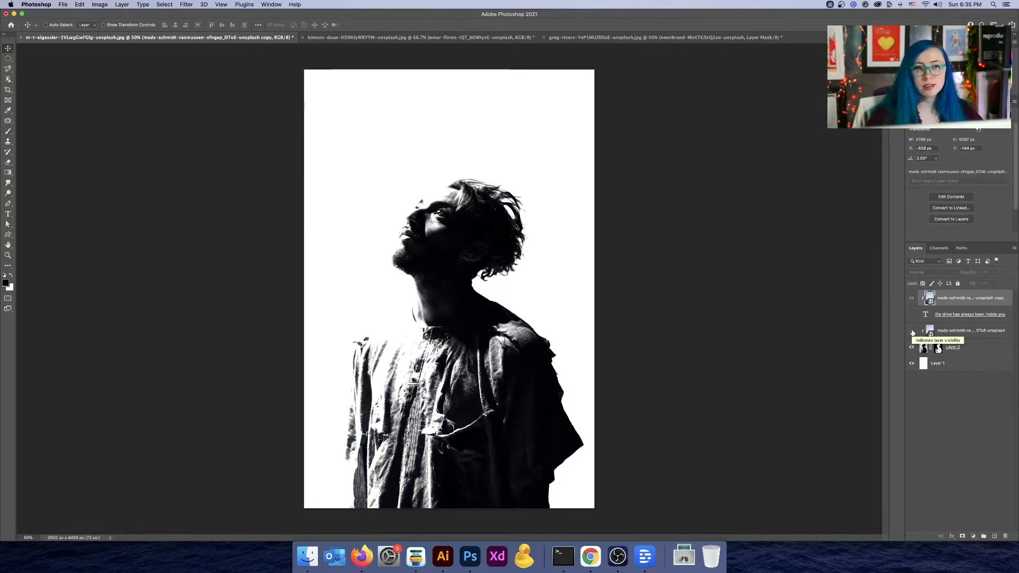
left_click(913, 332)
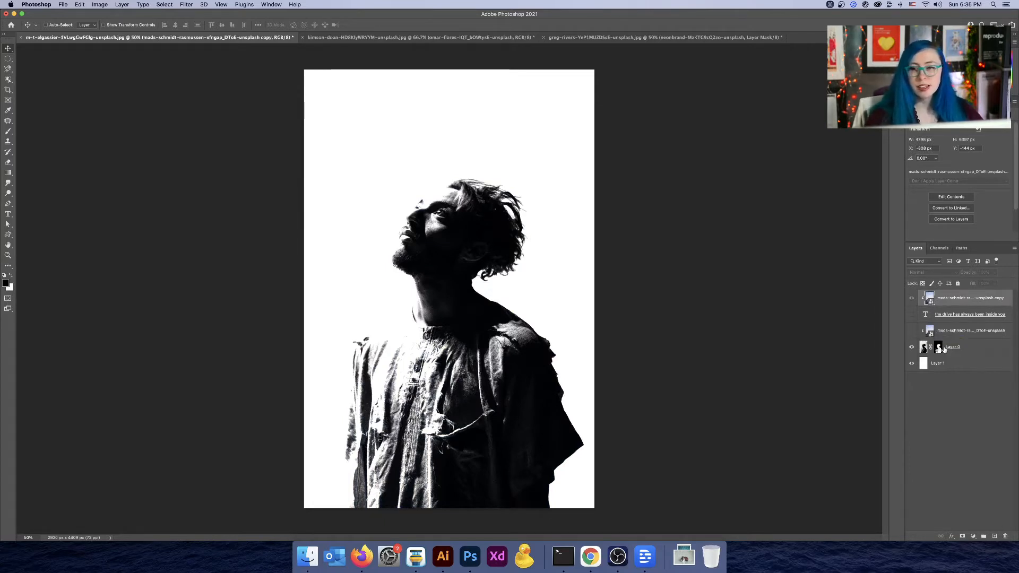
left_click(939, 348, "shift")
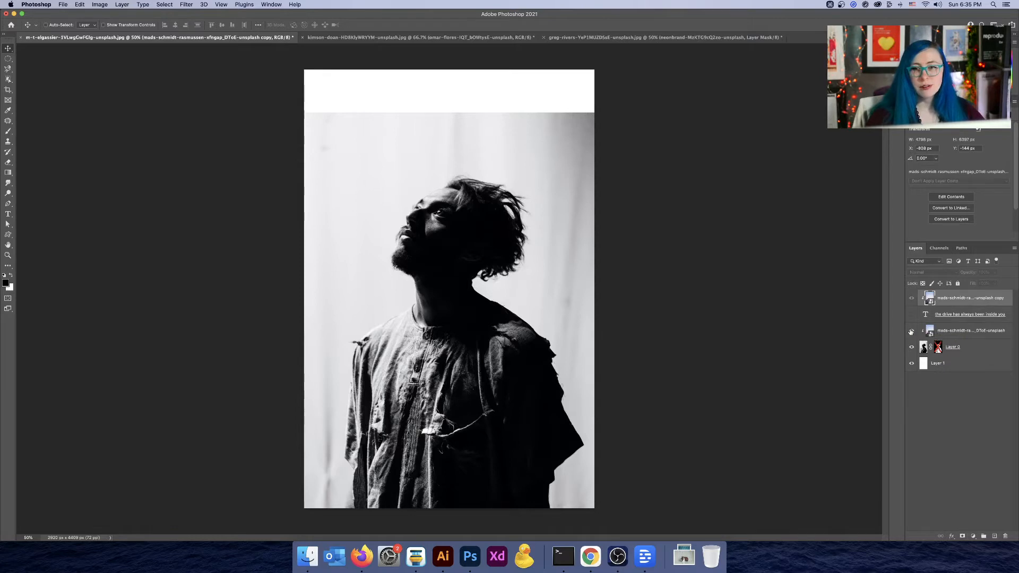
left_click(913, 330)
left_click(938, 347, "shift")
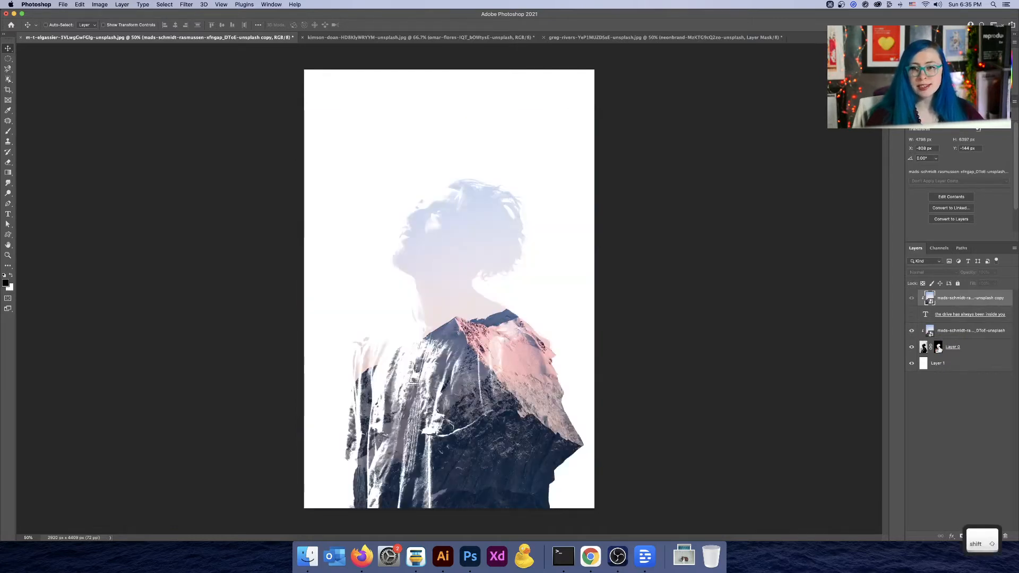
left_click(938, 348, "shift")
left_click(938, 348, "shift")
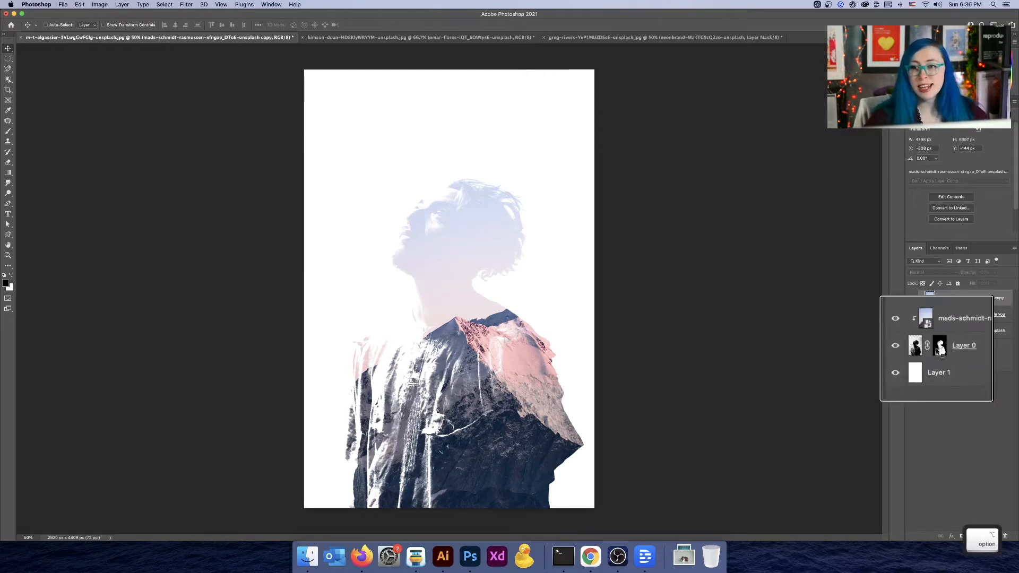
key("alt")
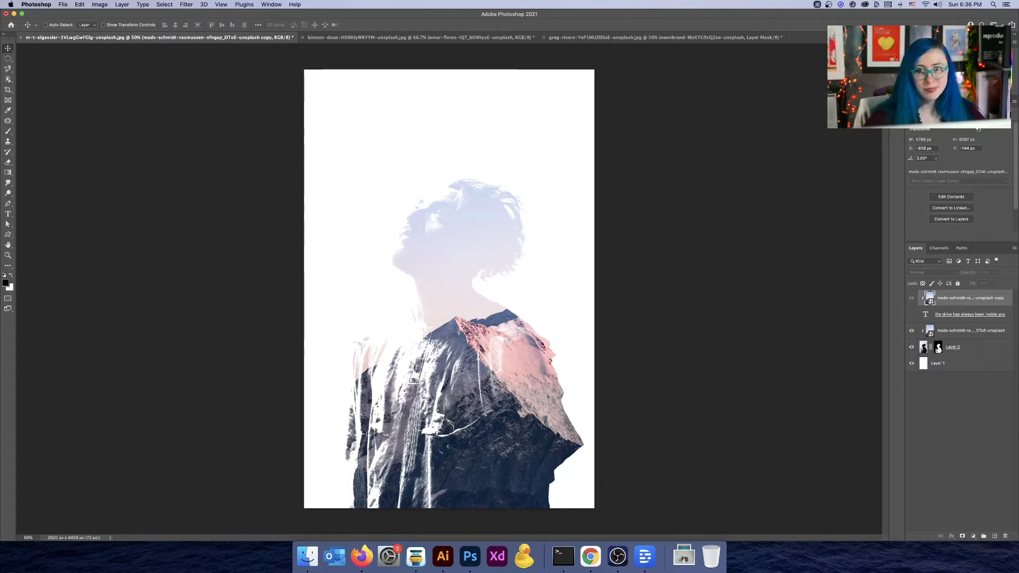
Revert the portrait document to its original opened state in the history
left_click(897, 44)
scroll(843, 275, "up", 2)
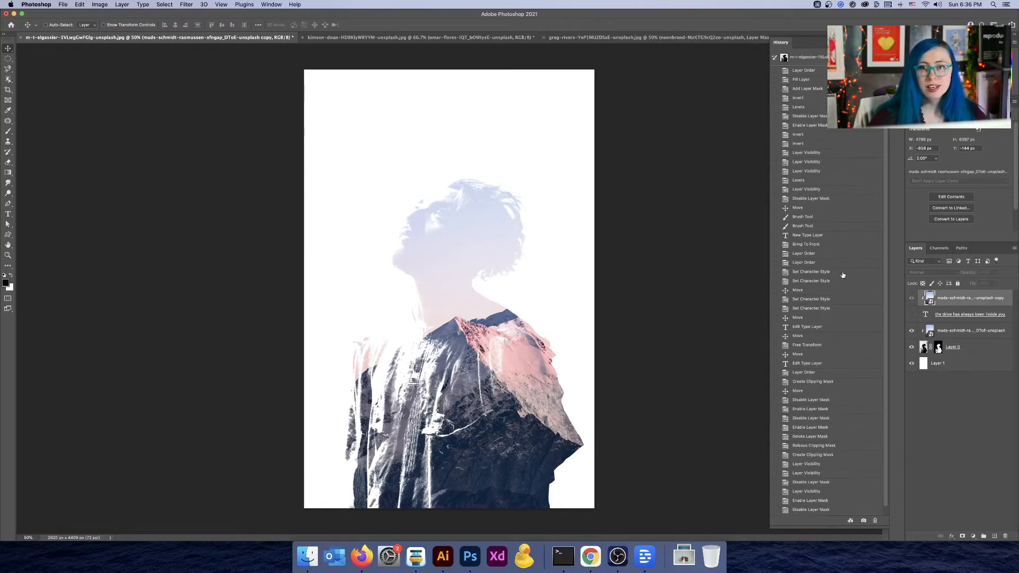
left_click(820, 58)
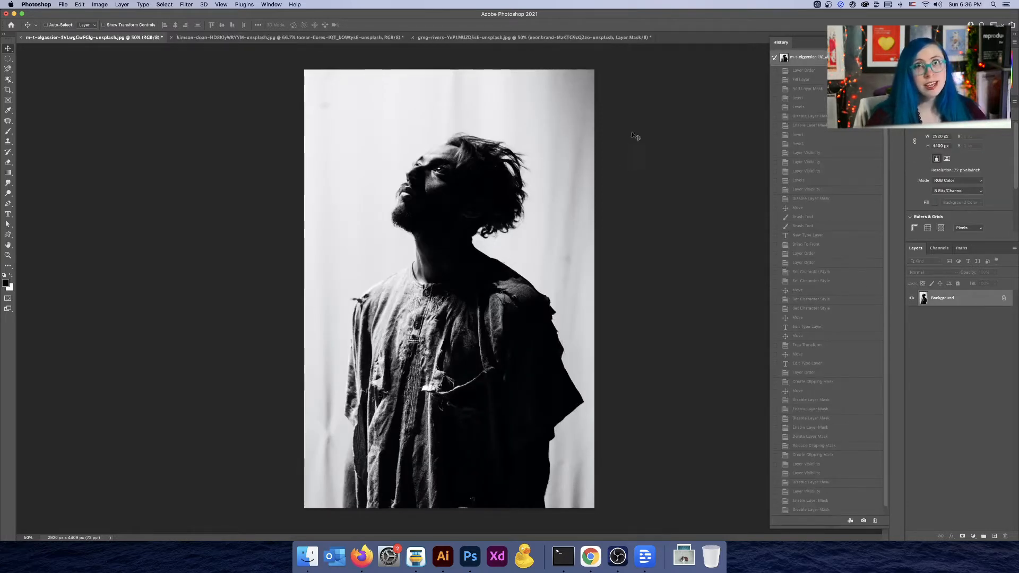
left_click(897, 46)
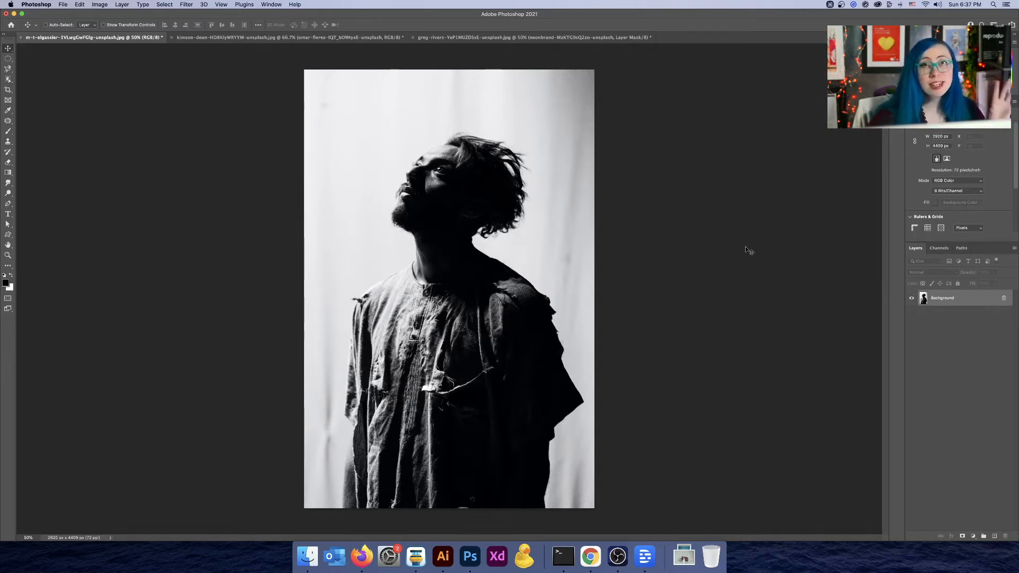
scroll(495, 109, "up", 3)
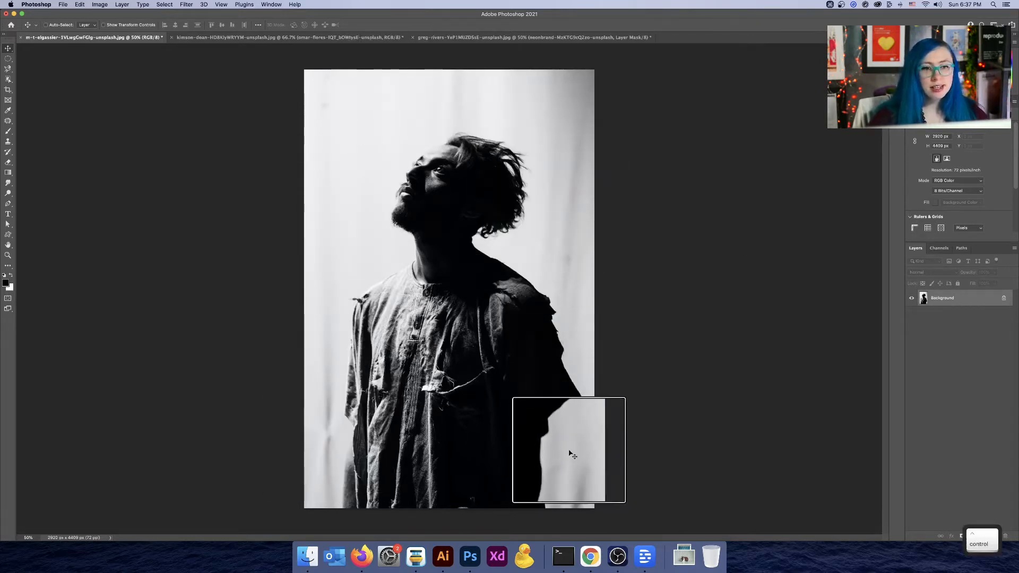
scroll(565, 451, "down", 3)
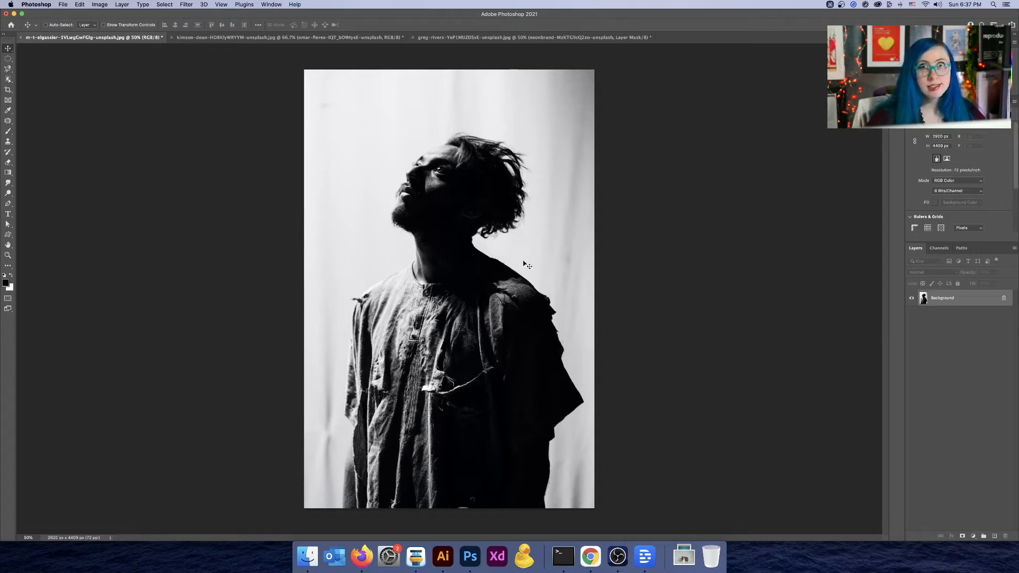
key("ctrl+alt")
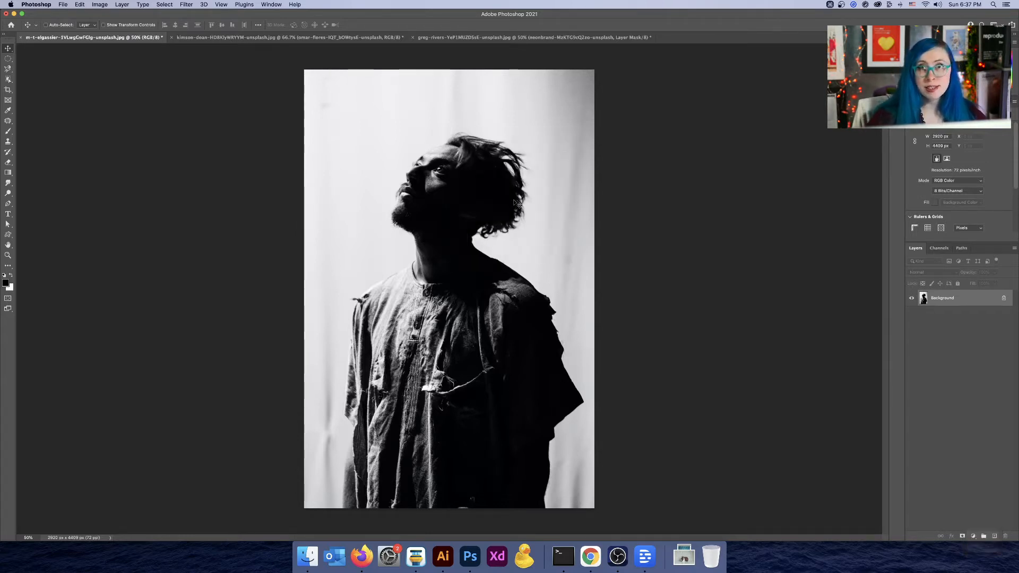
Add a blank white layer mask to the portrait's Background layer
left_click(938, 249)
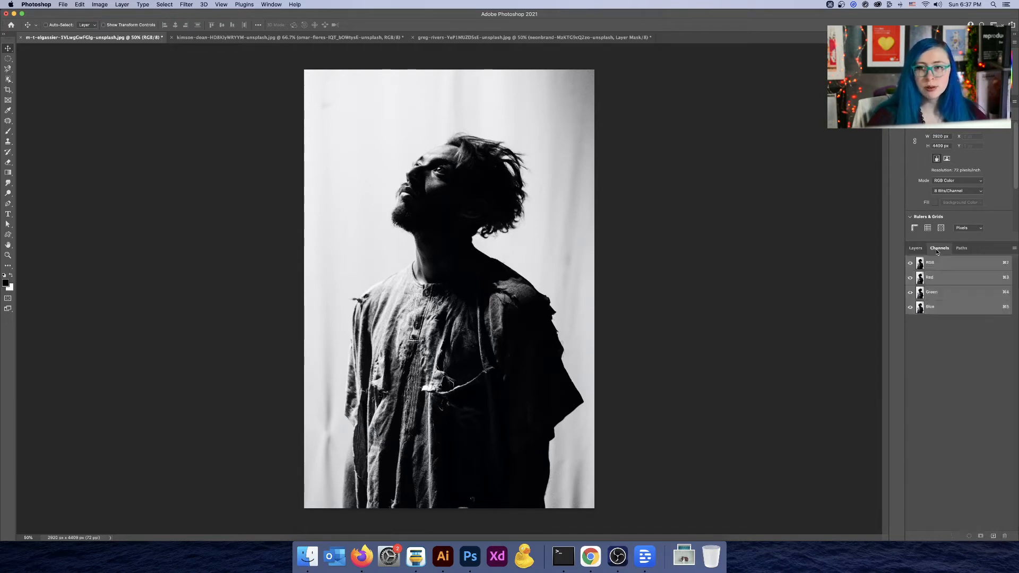
left_click(916, 248)
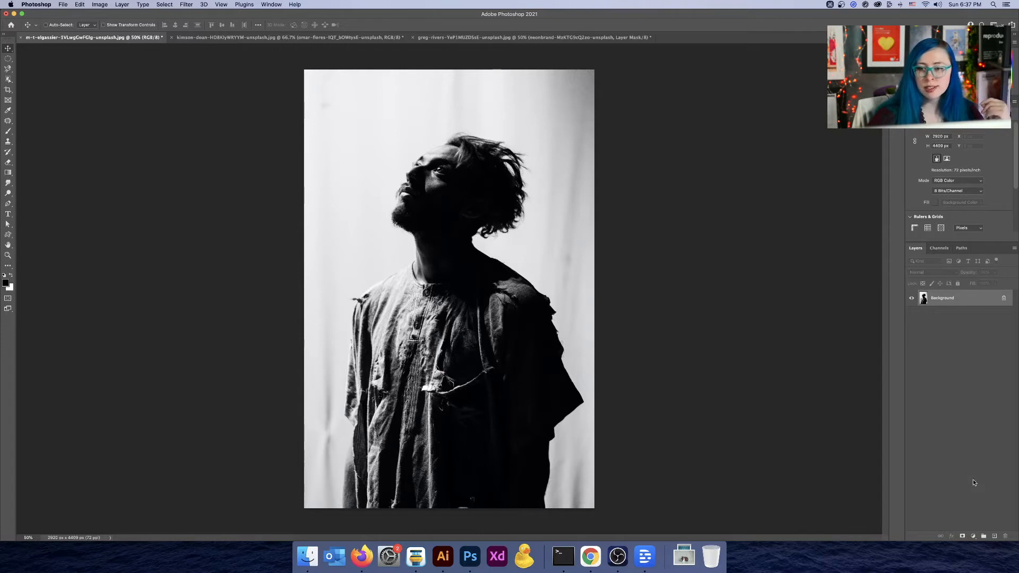
scroll(914, 249, "up", 5)
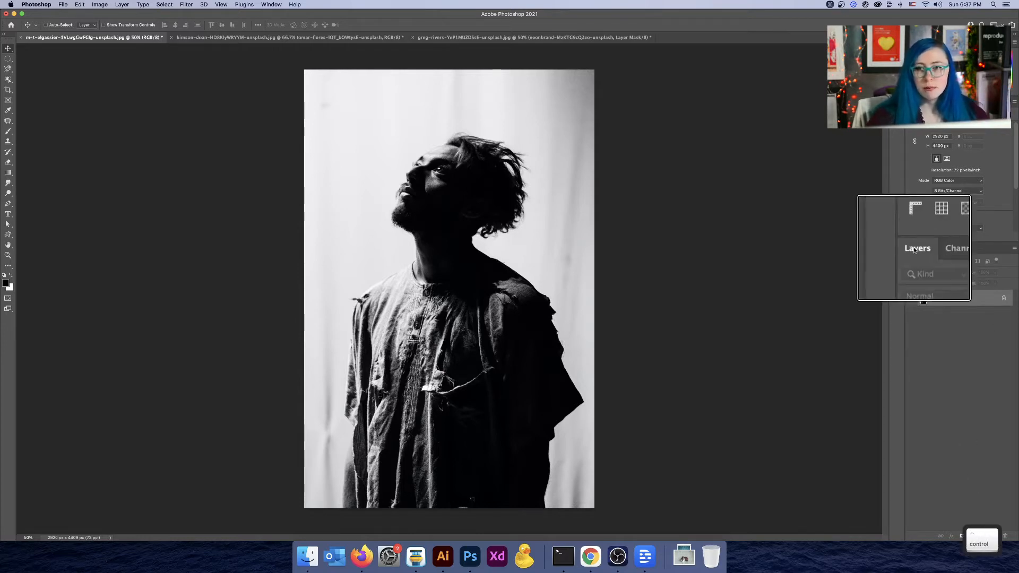
scroll(917, 250, "down", 5)
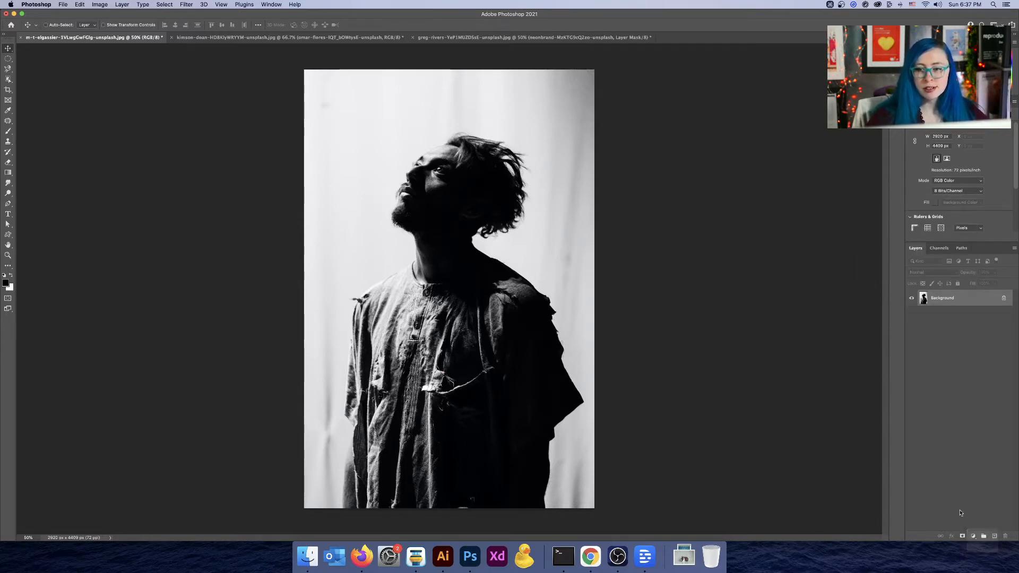
left_click(962, 536)
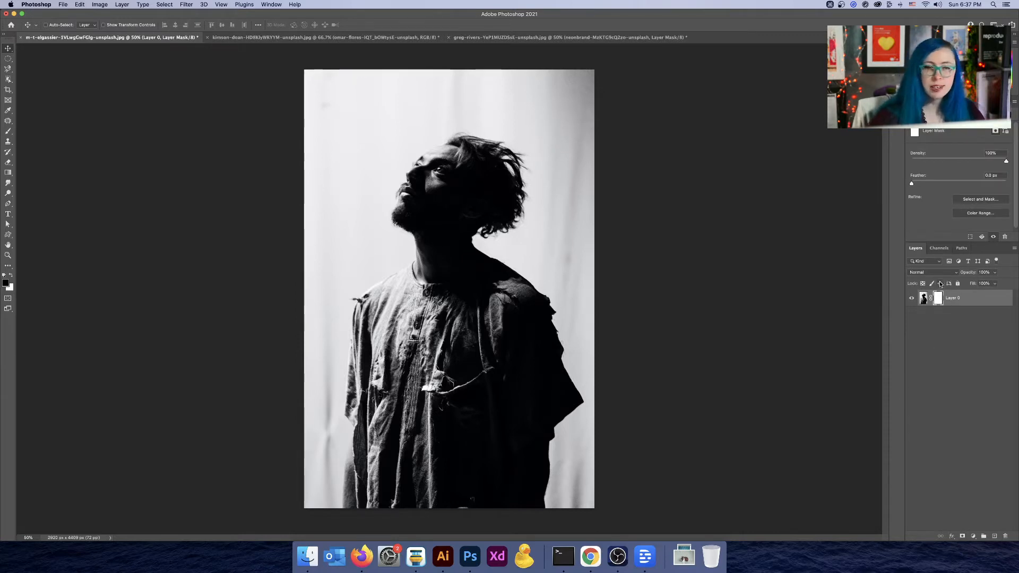
Switch the Red, Green and Blue channels off and on to compare how each contributes to the portrait
left_click(939, 249)
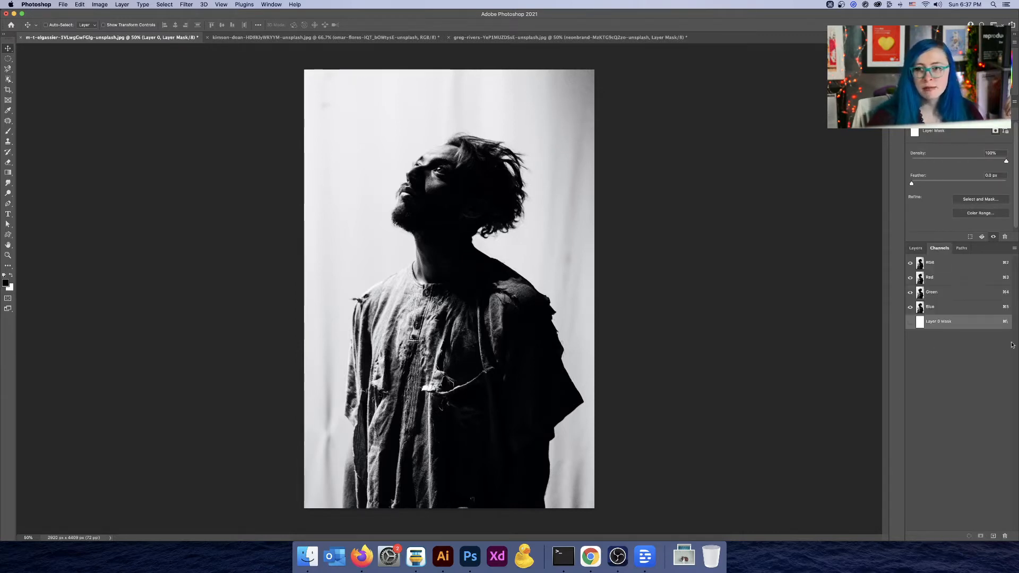
left_click(943, 279)
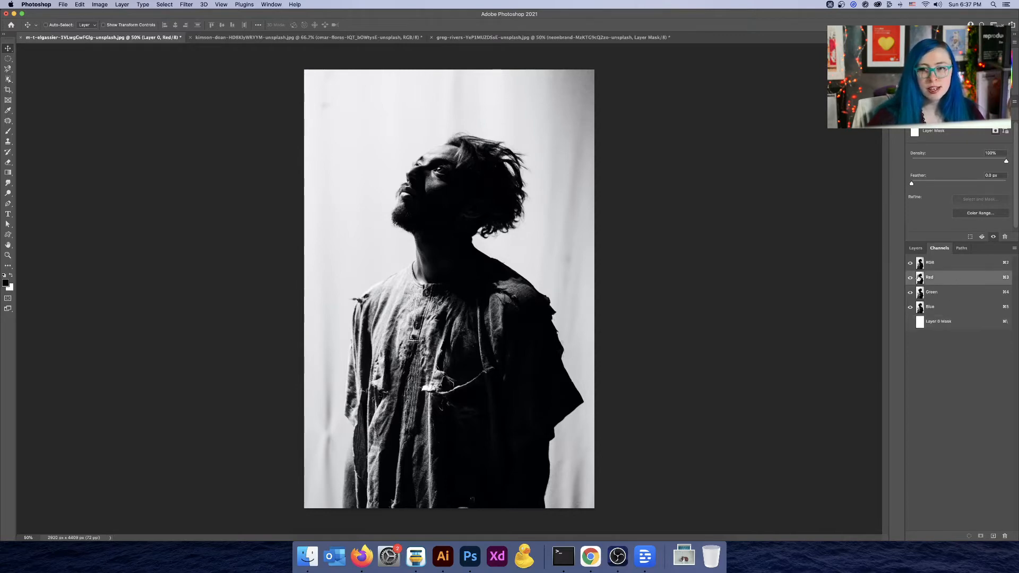
left_click(910, 279)
left_click(911, 278)
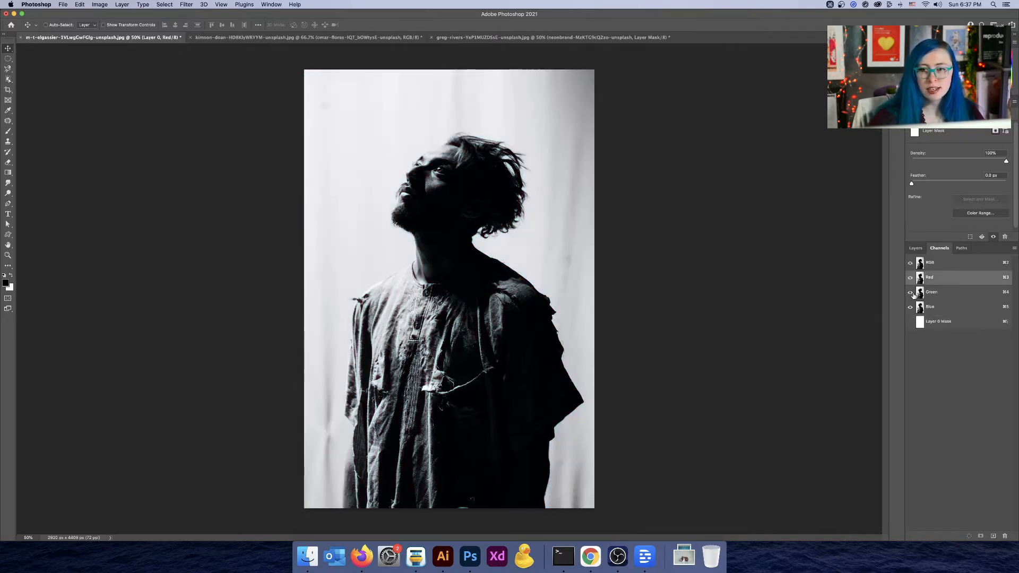
left_click(911, 292)
left_click(911, 292)
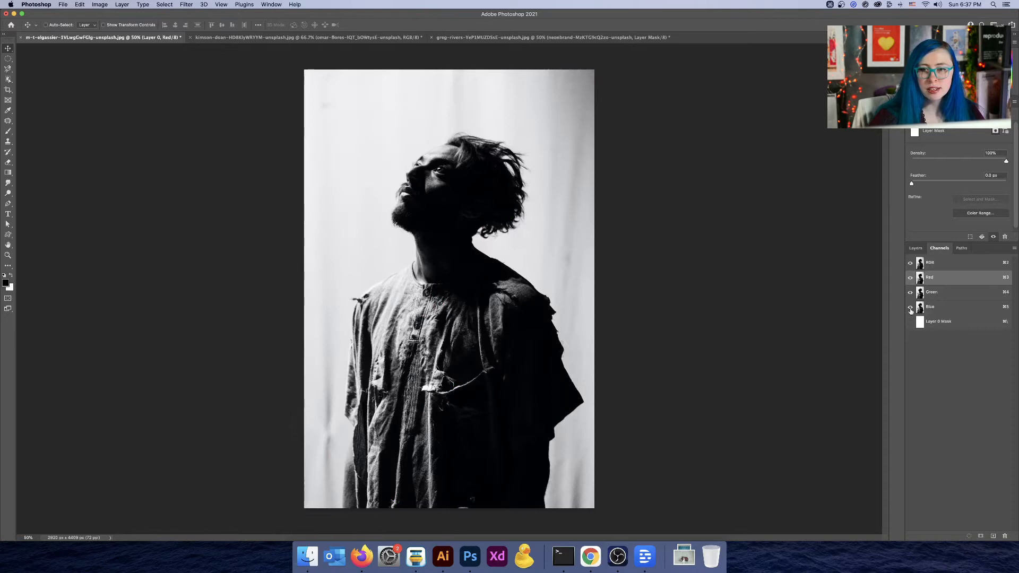
left_click(911, 279)
left_click(911, 279)
left_click(911, 293)
left_click(911, 280)
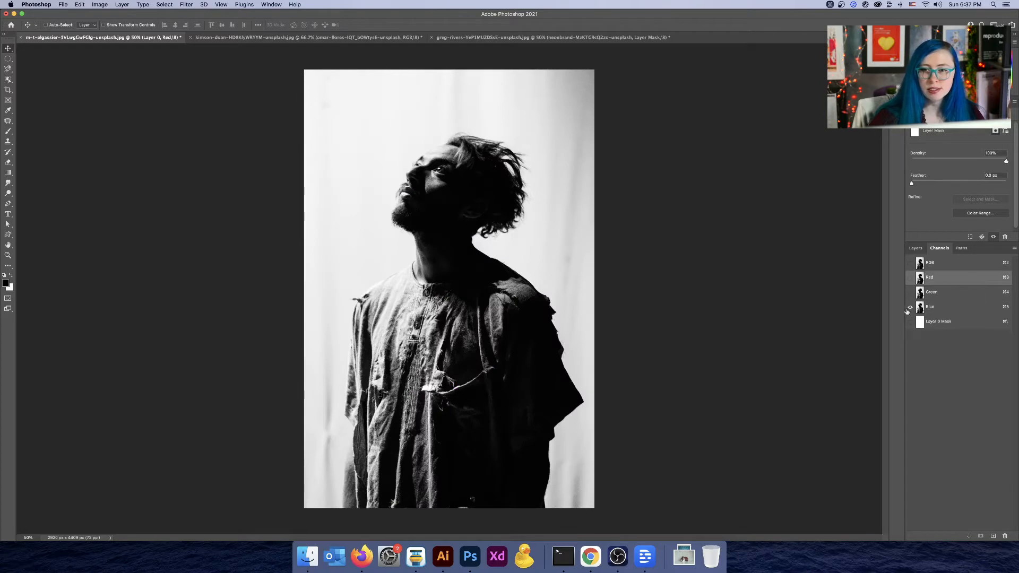
left_click(911, 277)
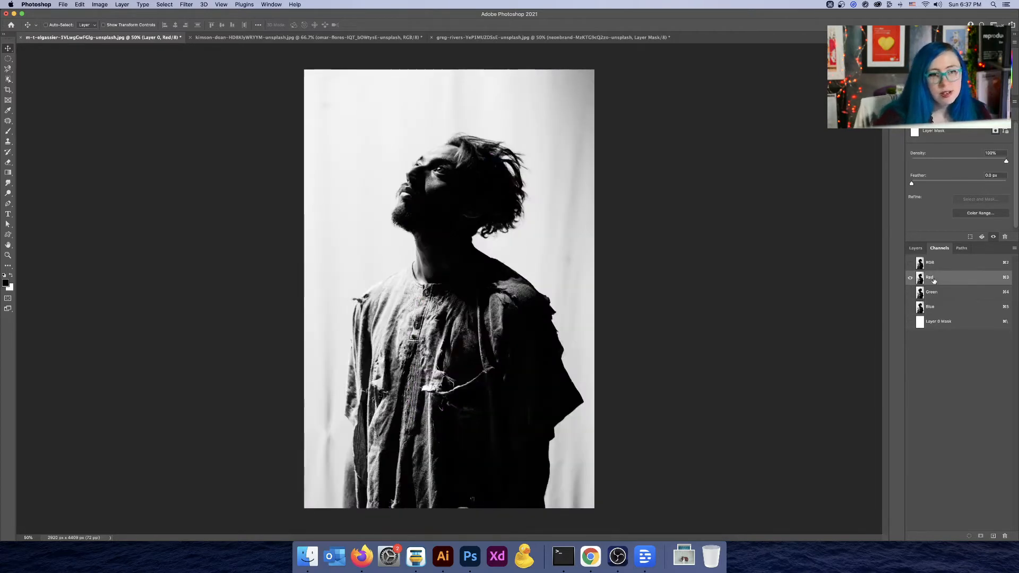
View the Green, Blue and Red channels one at a time to compare their contrast in the portrait
left_click(921, 294)
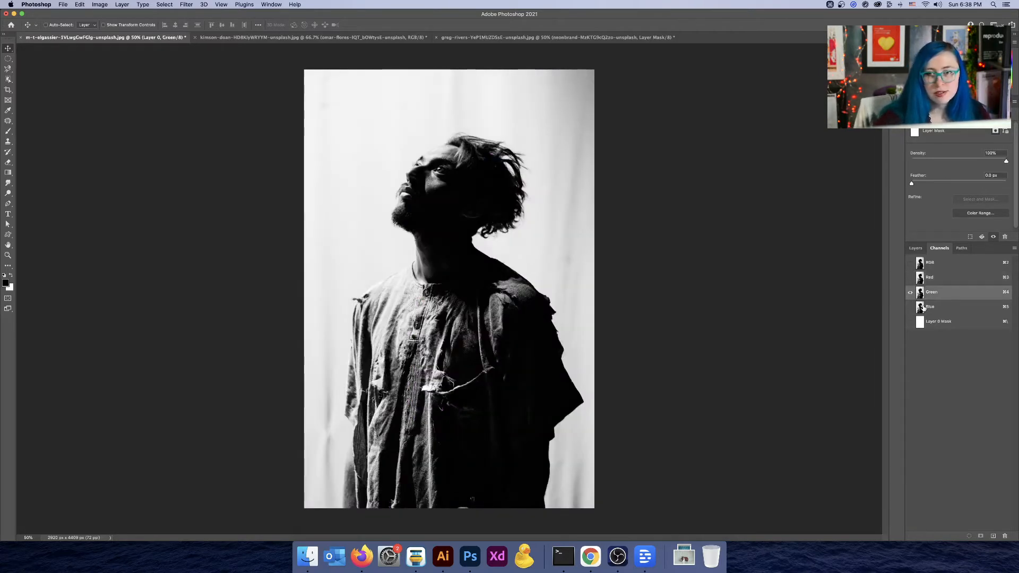
left_click(923, 308)
left_click(922, 295)
left_click(924, 277)
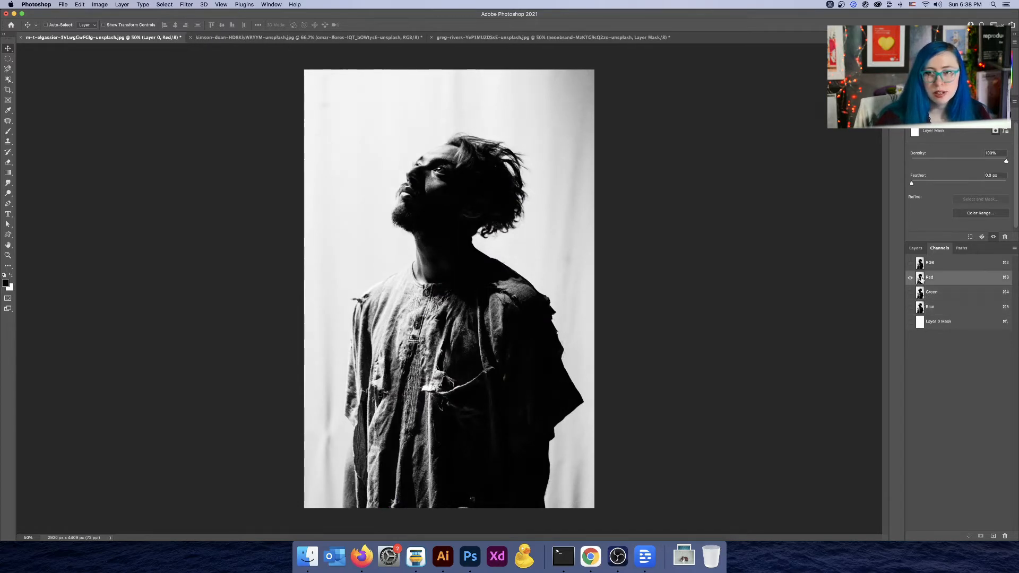
left_click(928, 292)
left_click(941, 309)
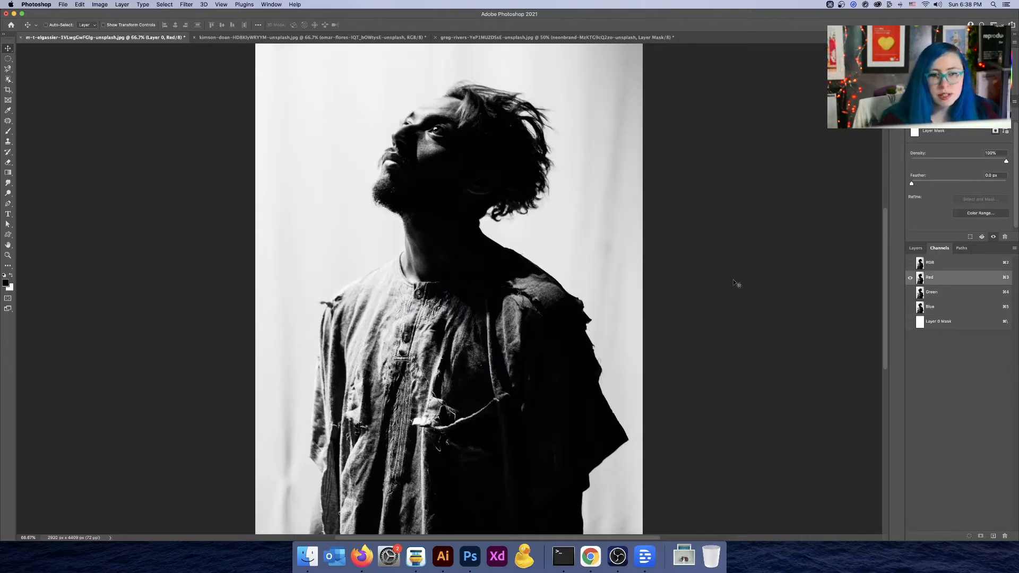
Copy the portrait's entire Red channel, restore the RGB composite and clear the selection
key("super+minus")
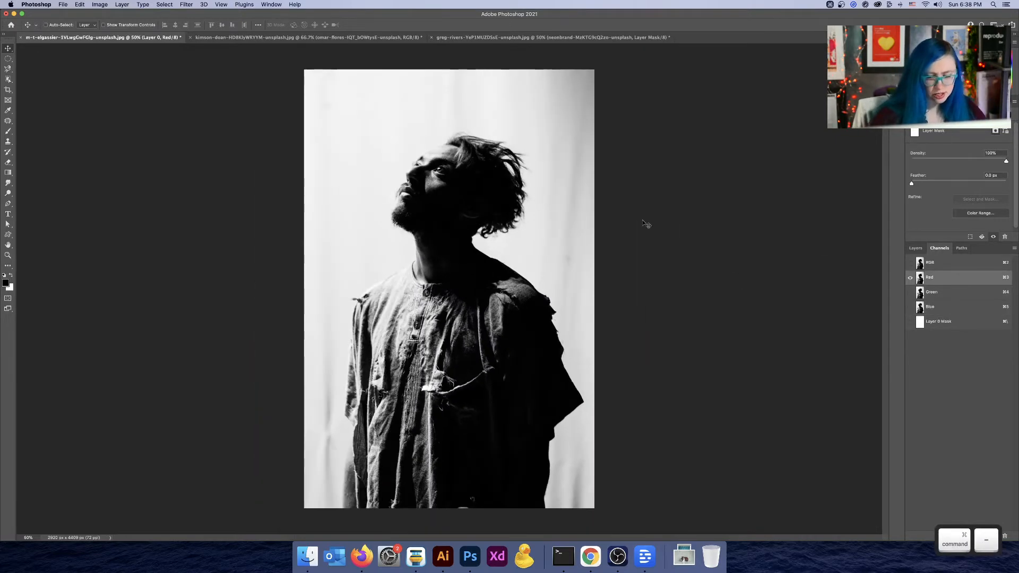
key("super")
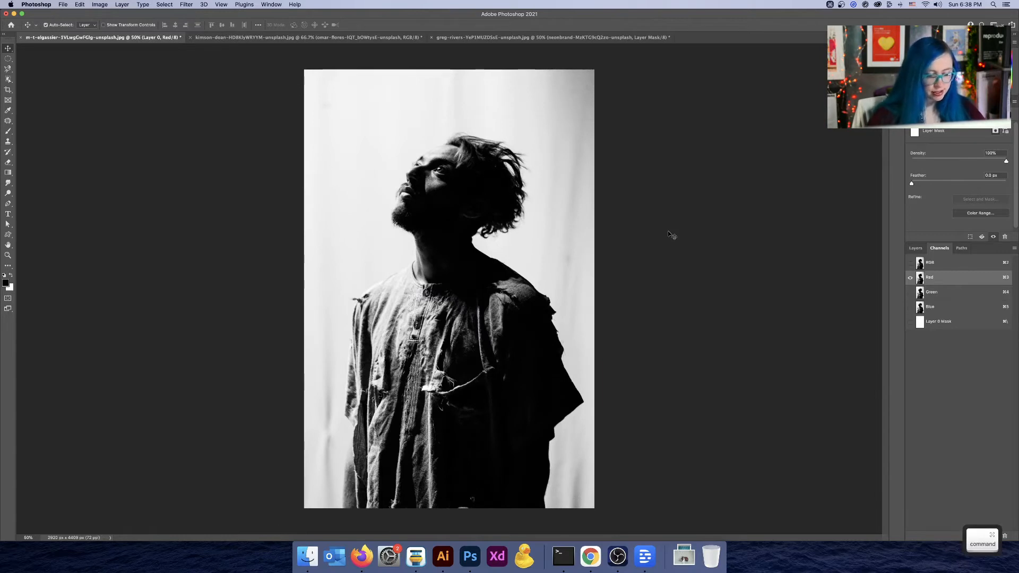
key("super+a")
left_click(690, 259)
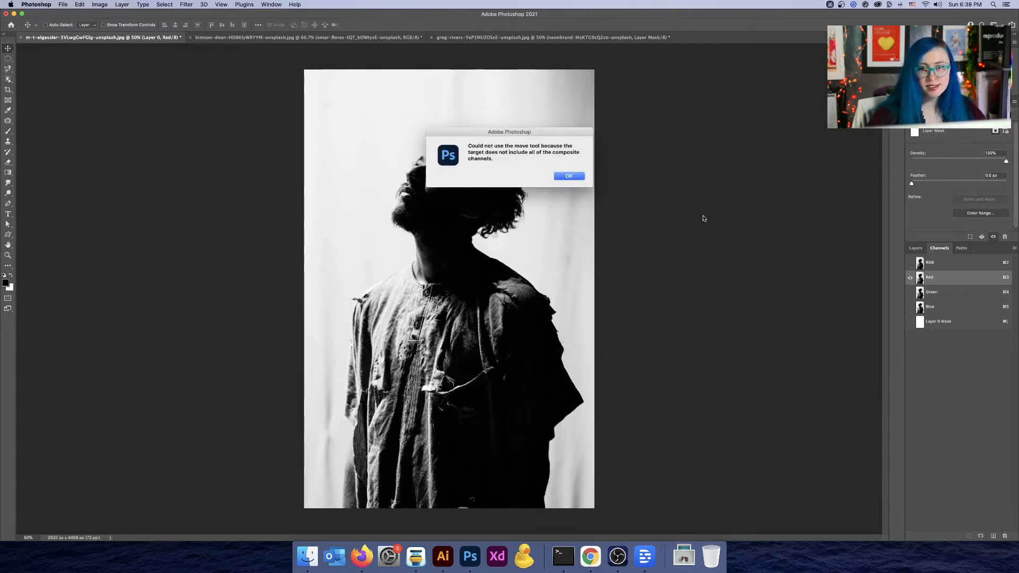
left_click(576, 176)
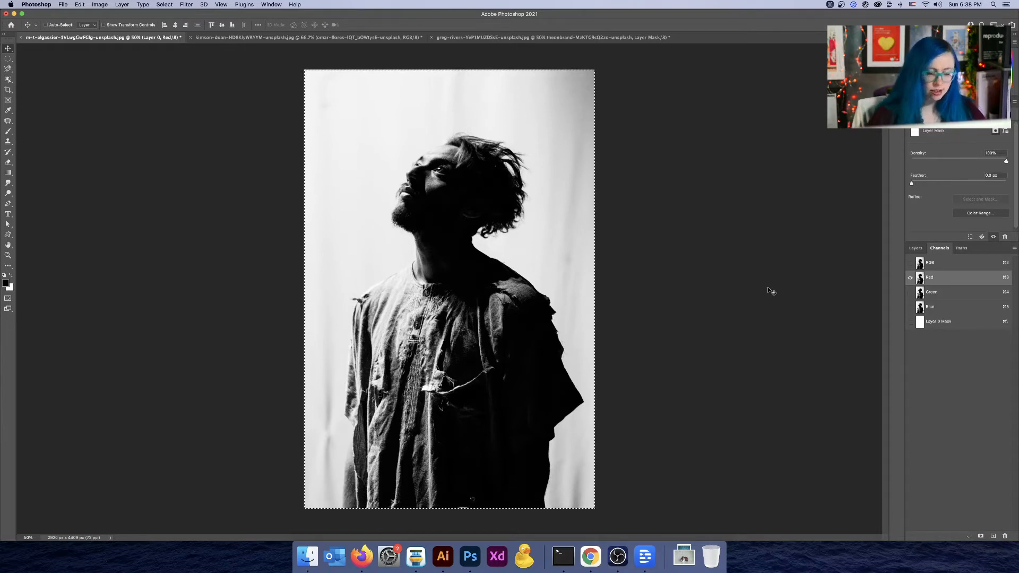
key("super+c")
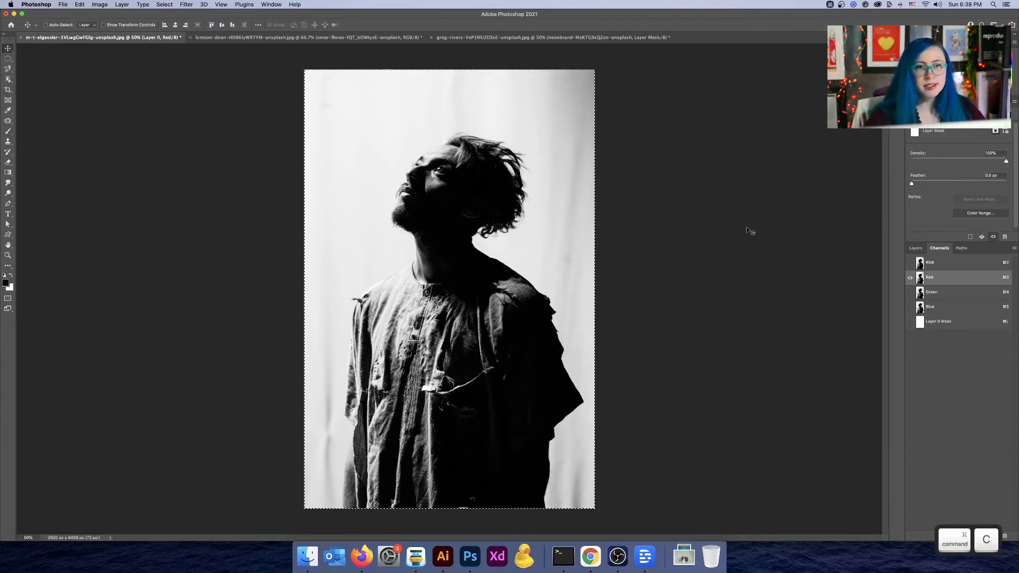
left_click(950, 264)
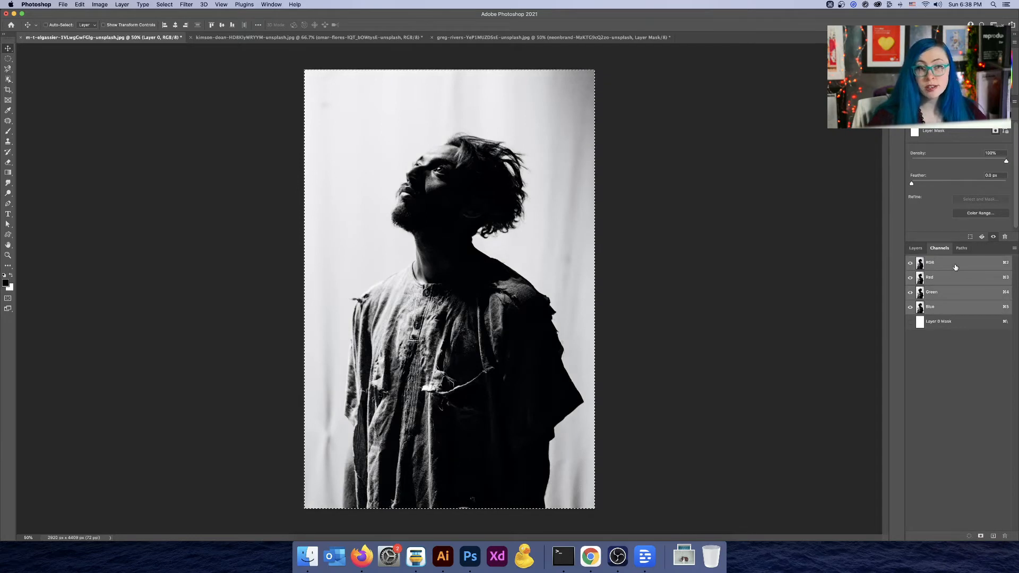
key("super+d")
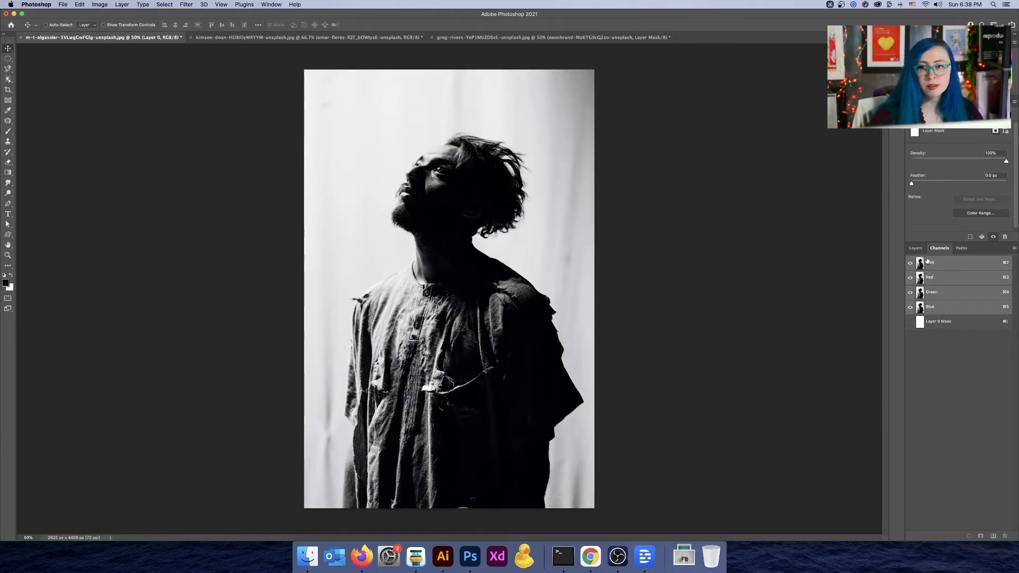
Paste the copied channel into Layer 0's layer mask, deselect, and return to the normal layer view
left_click(916, 249)
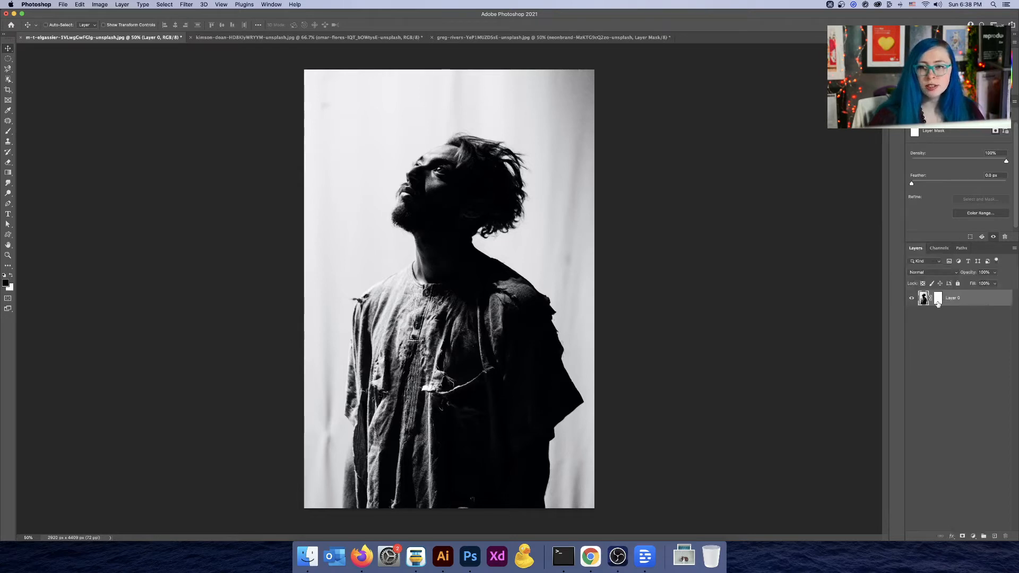
left_click(938, 300)
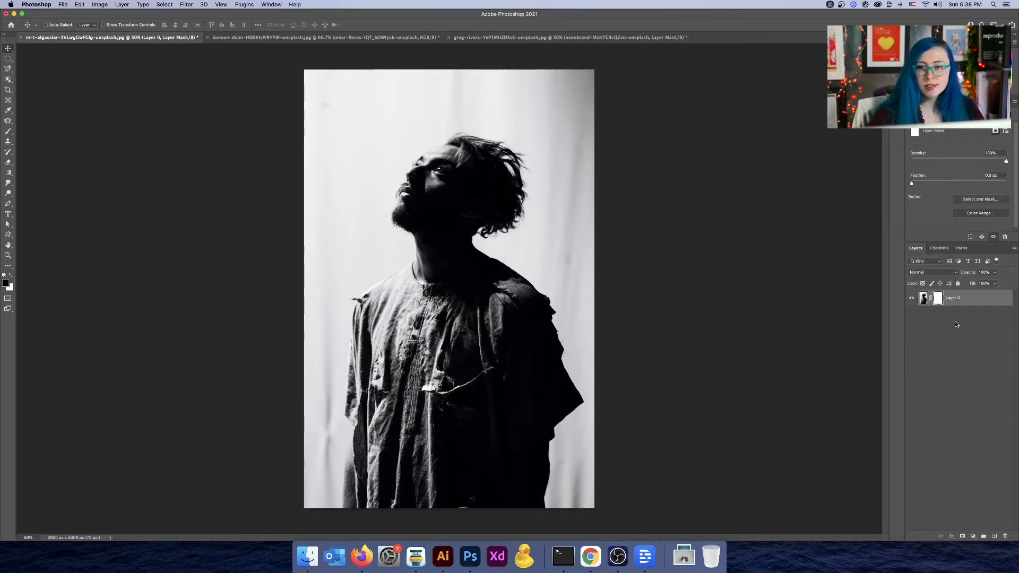
left_click(939, 299, "alt")
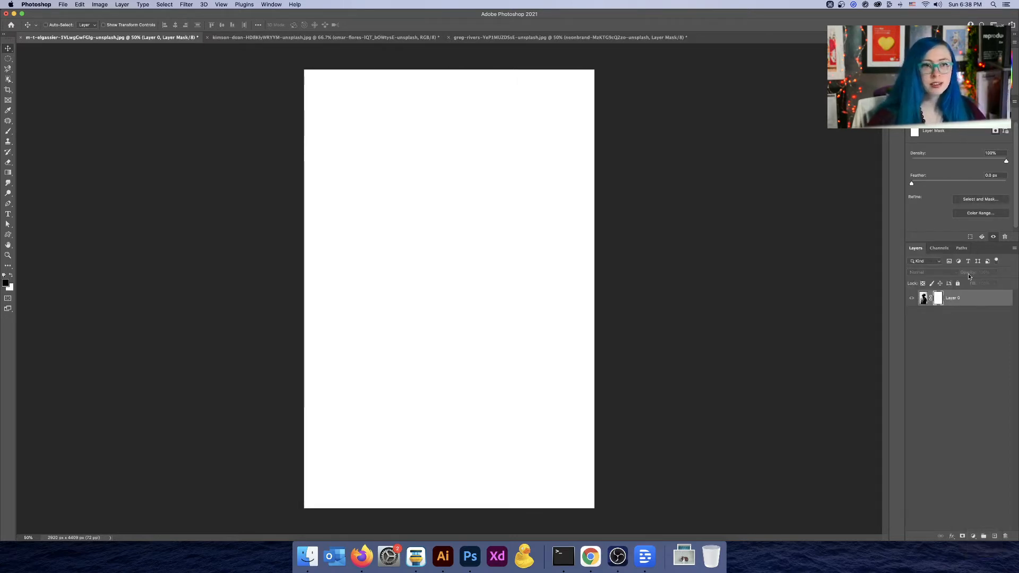
key("super")
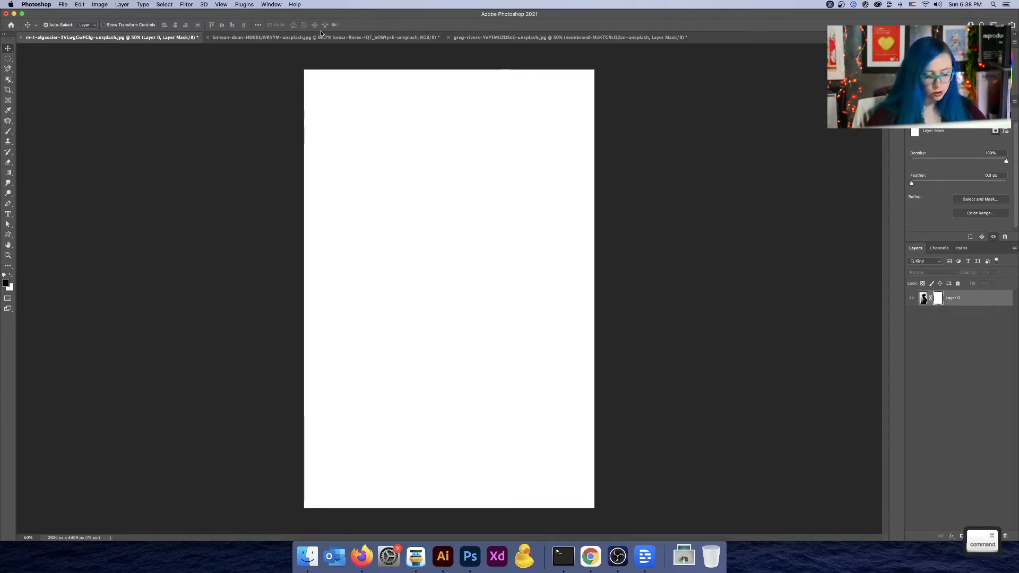
key("super+v")
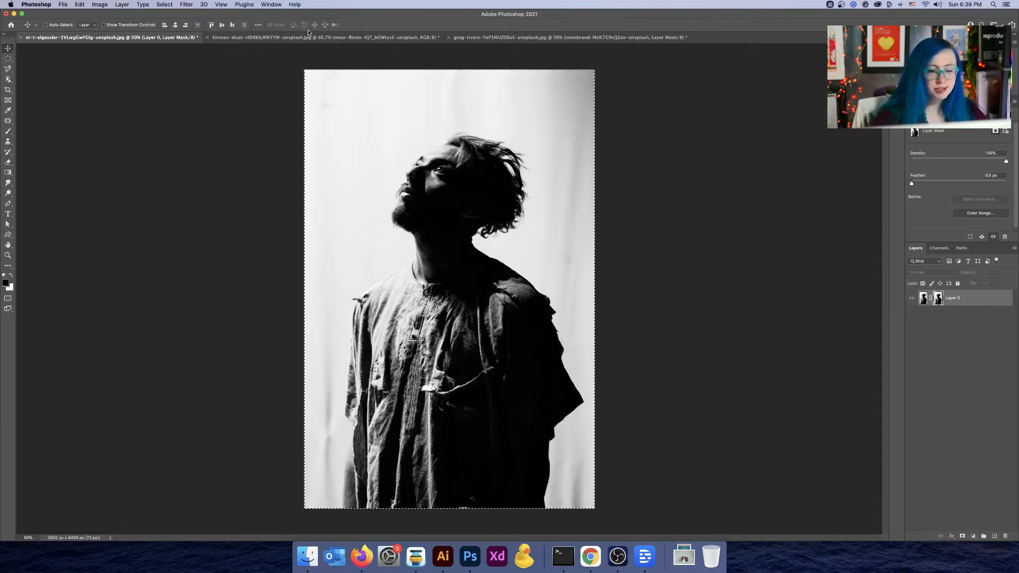
key("super+d")
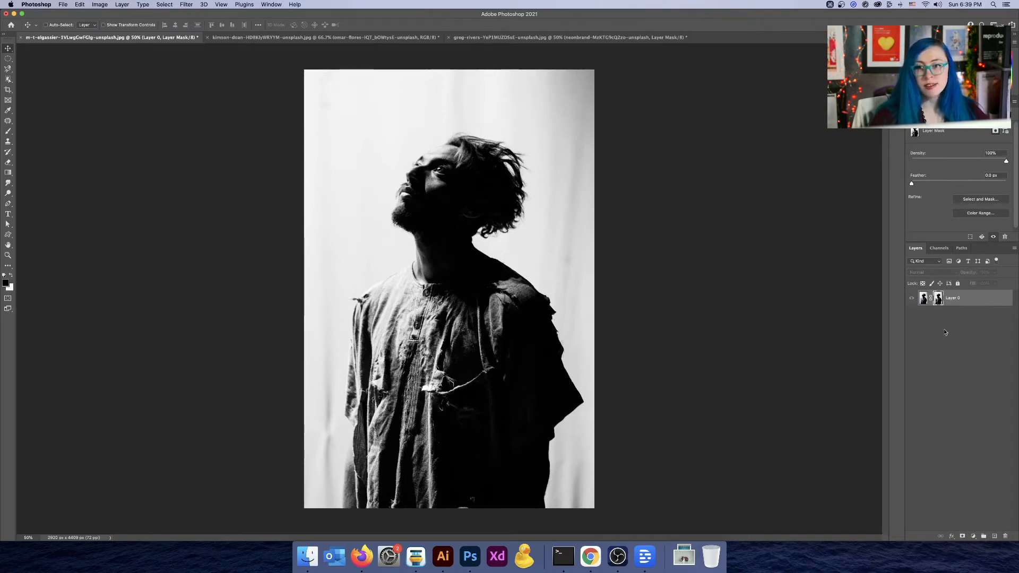
left_click(925, 299)
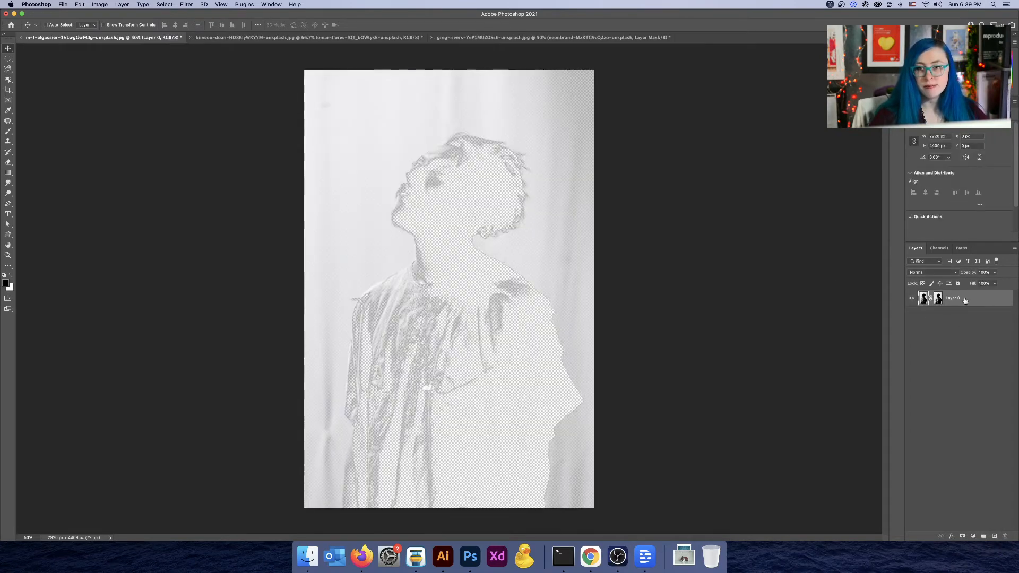
Add a new layer beneath Layer 0 and fill it with pure red (#ff0000)
left_click(994, 537)
left_click_drag(944, 305, 939, 375)
left_click(6, 284)
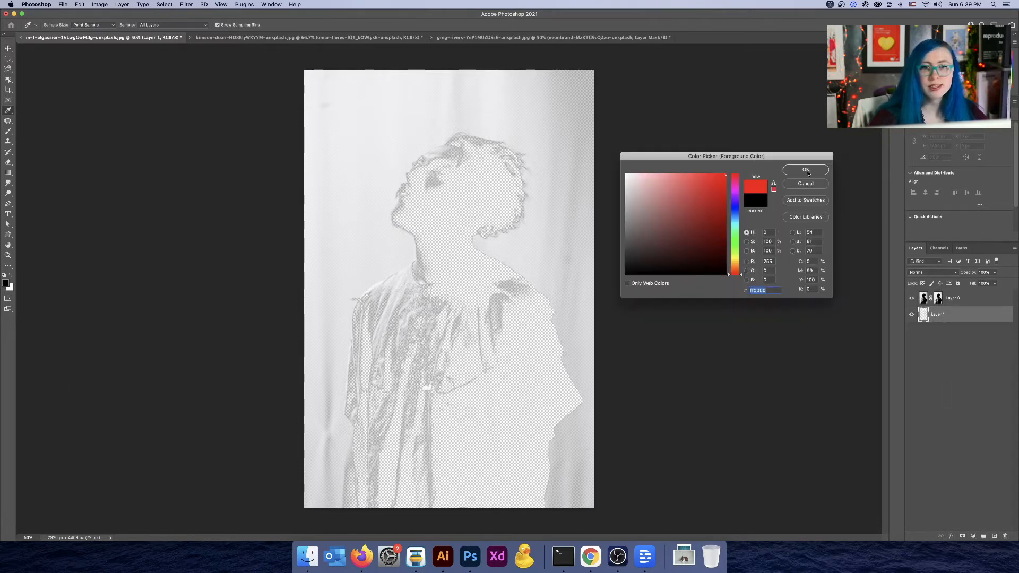
left_click(818, 172)
key("alt+BackSpace")
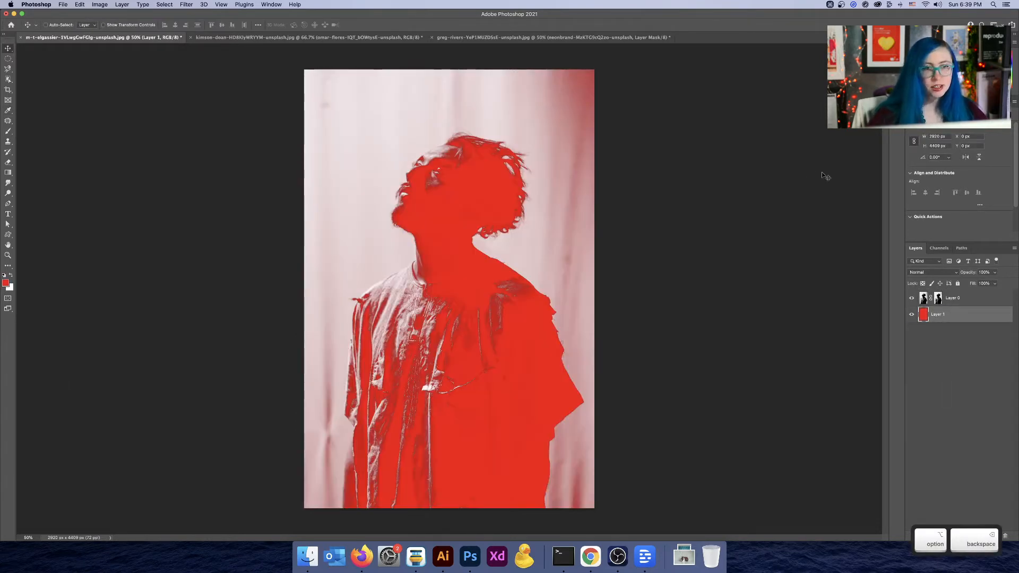
key("super")
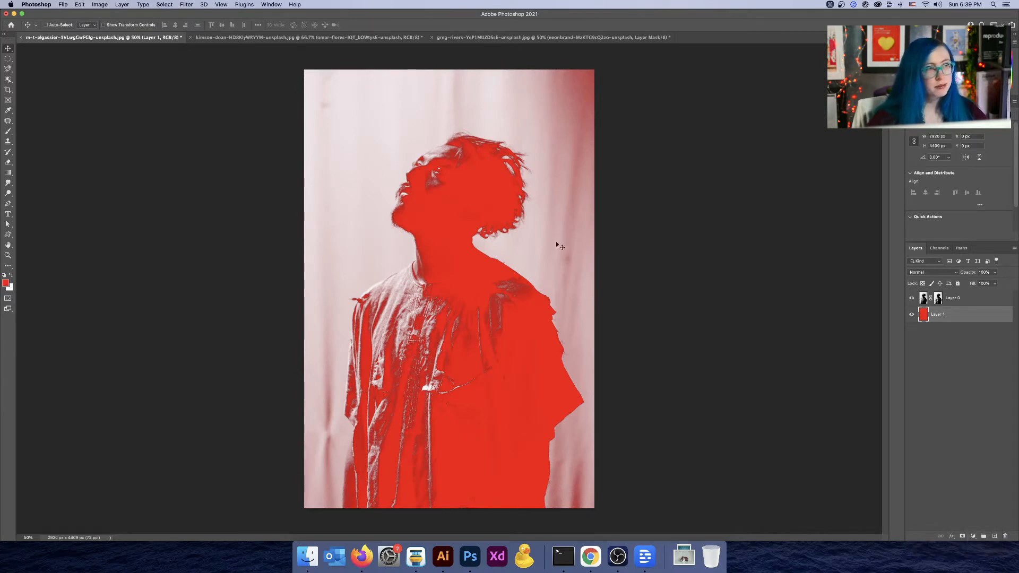
key("ctrl")
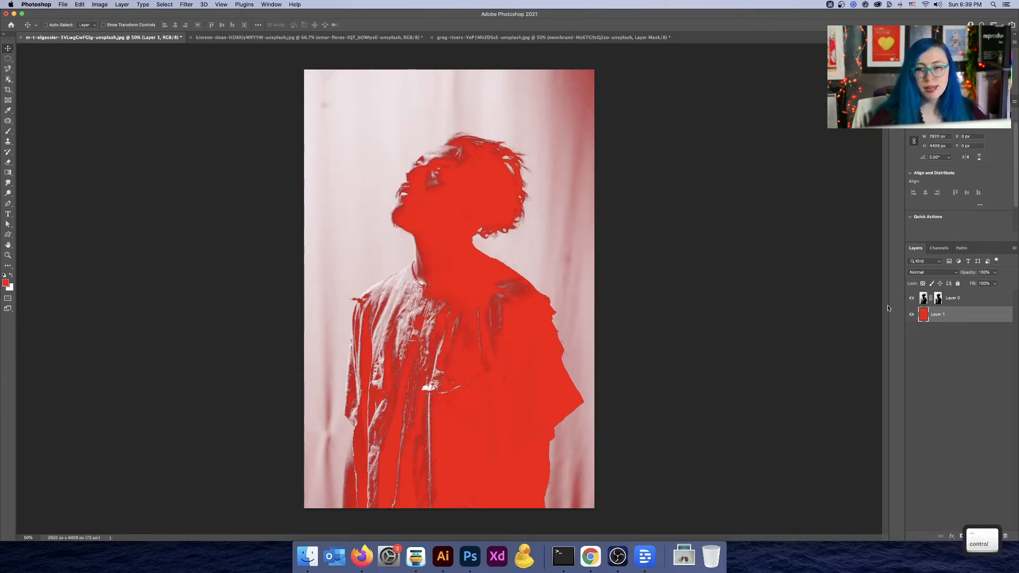
Display Layer 0's mask on its own and invert it so the man turns white
left_click(938, 298)
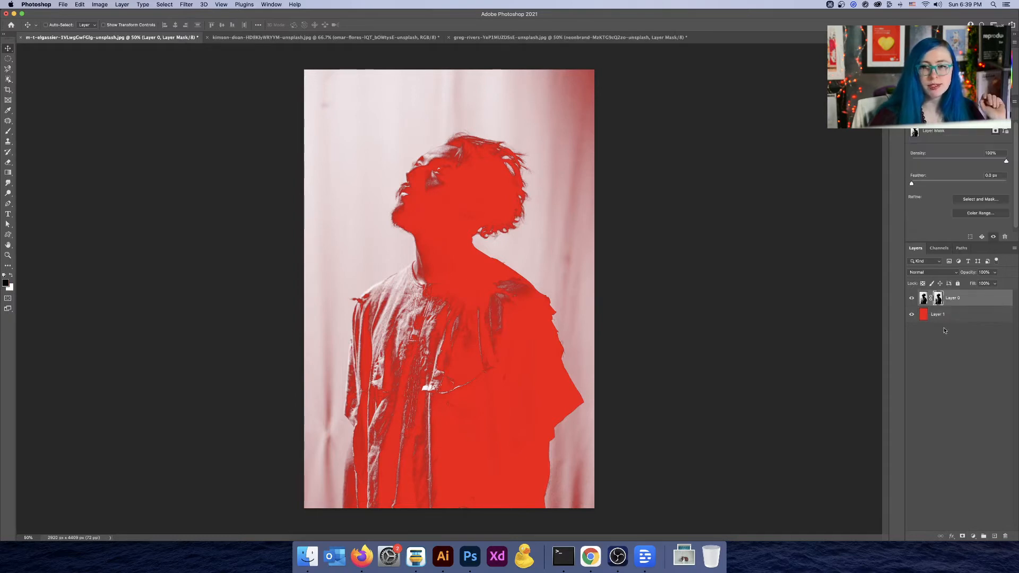
key("alt")
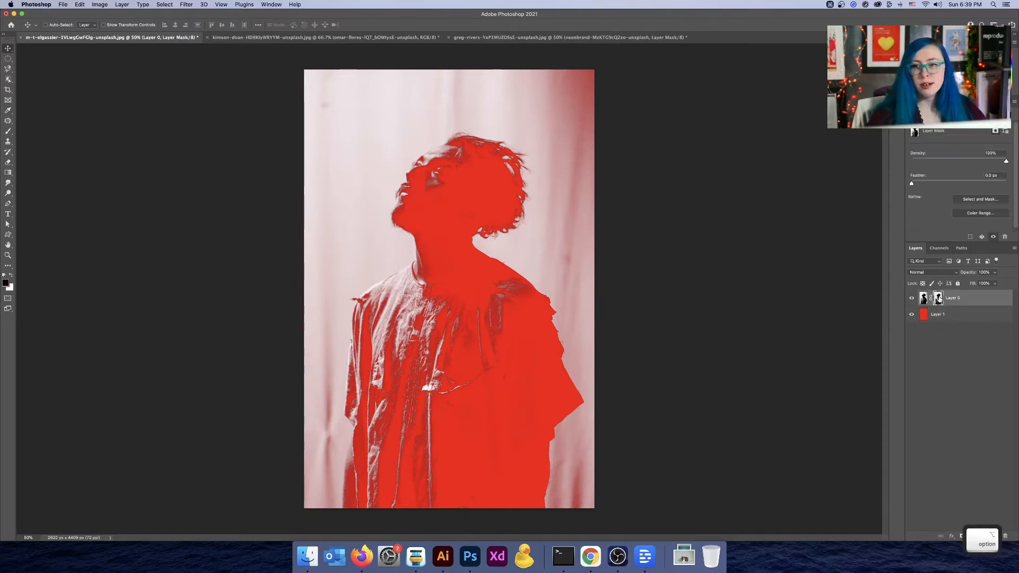
left_click(939, 298, "alt")
key("super+i")
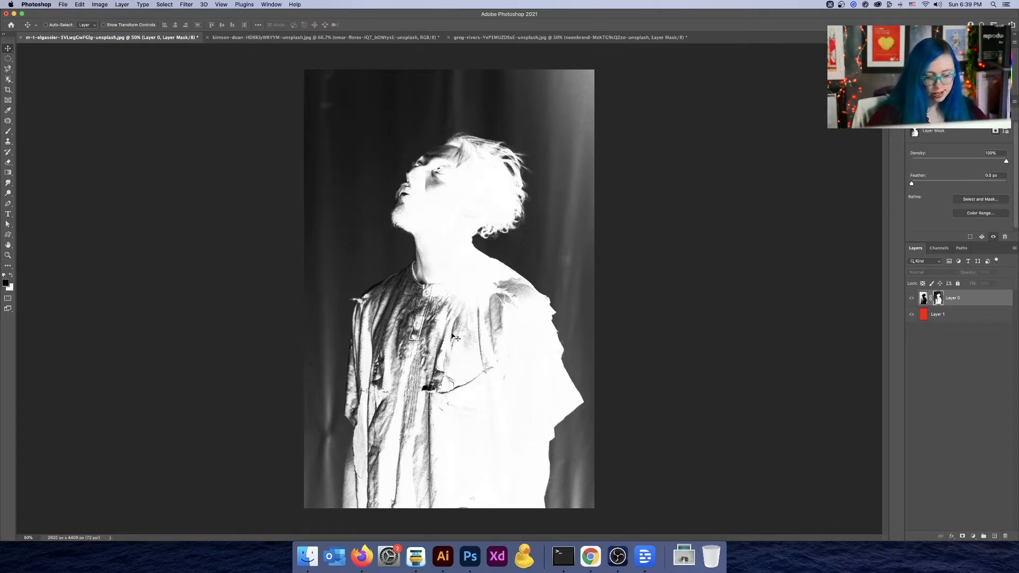
Increase the mask's contrast with Levels, using input levels 24, 1.75 and 220
key("super+l")
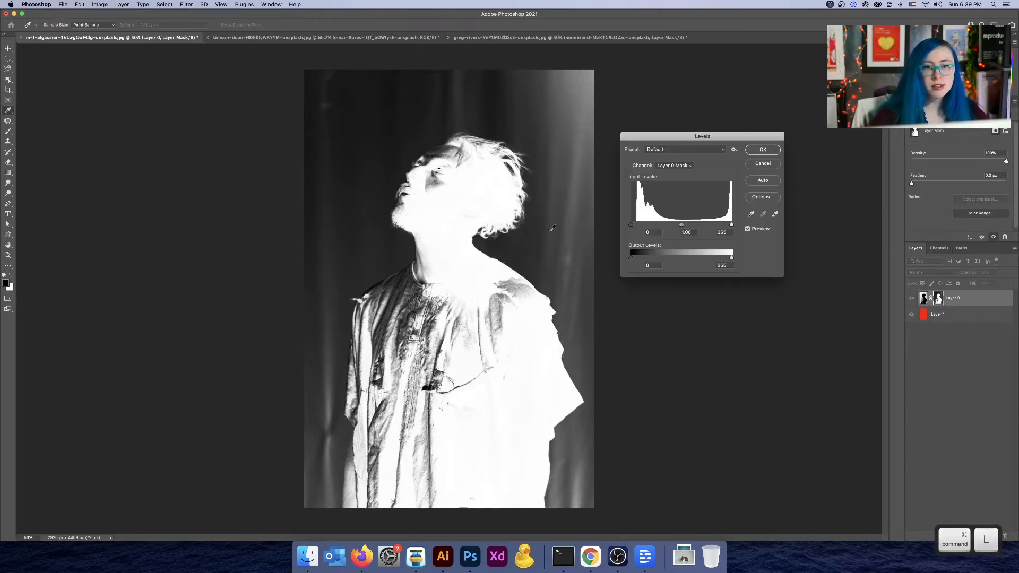
left_click_drag(632, 225, 640, 227)
left_click_drag(732, 225, 666, 229)
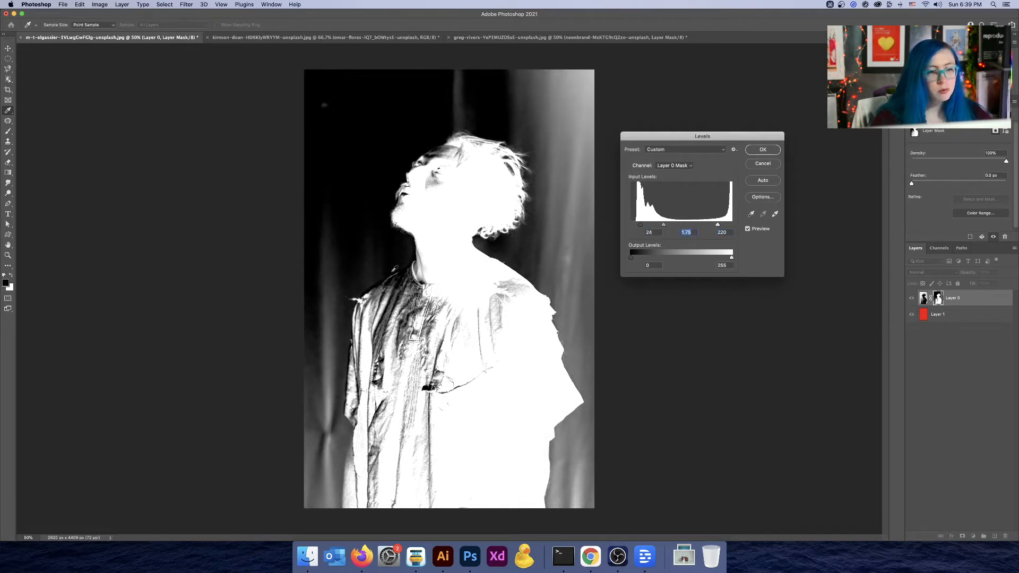
Check the hair and shirt edges, refine the Levels black input to 32 and midtones to about 1.86, and apply the adjustment
key("super+plus")
key("super+plus")
left_click_drag(416, 140, 329, 307)
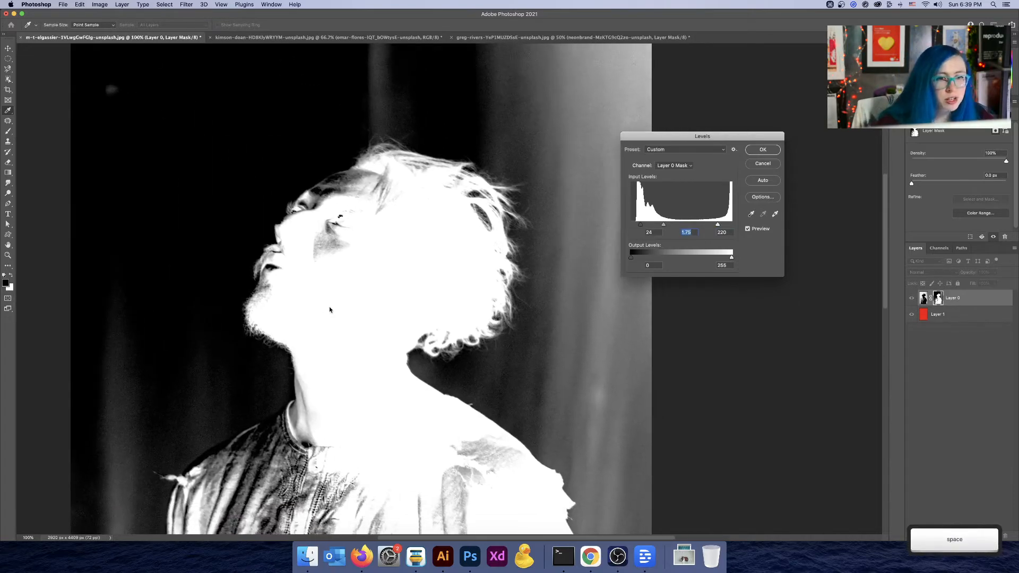
mouse_move(663, 226)
left_mouse_down()
mouse_move(644, 226)
mouse_move(664, 227)
left_mouse_up()
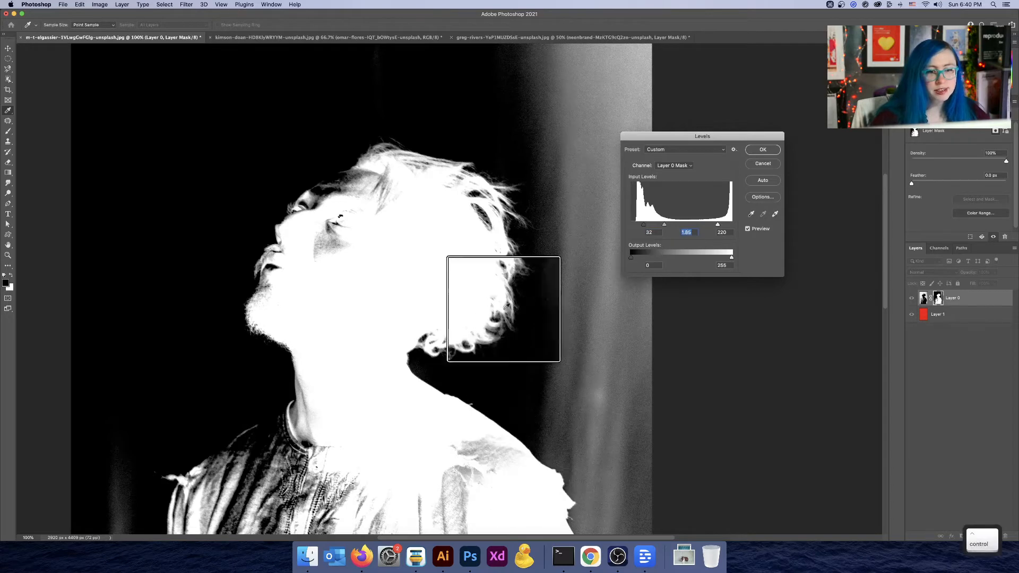
key("space")
left_click_drag(441, 334, 360, 75)
left_click_drag(428, 224, 423, 153)
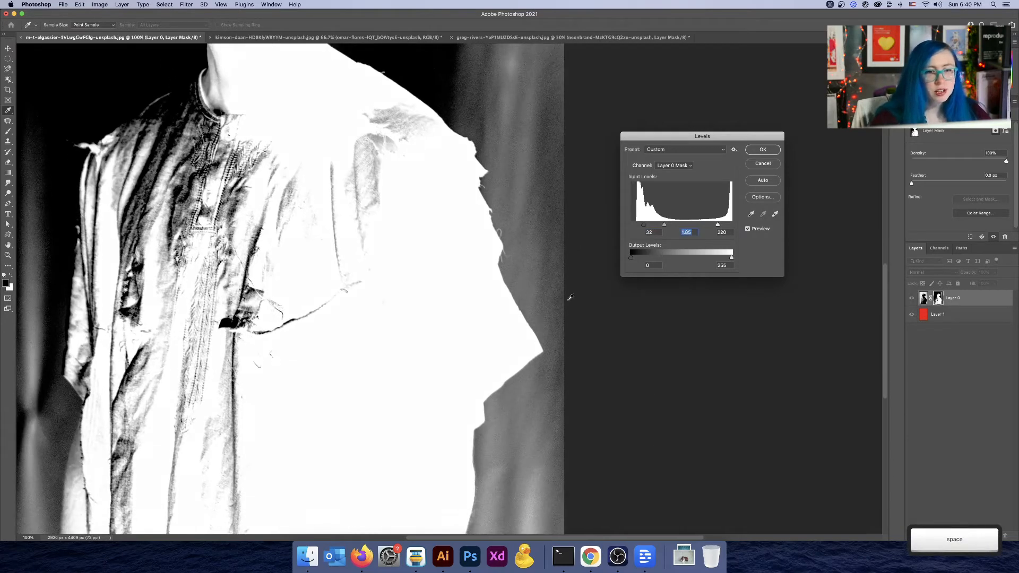
key("space")
left_click_drag(509, 338, 710, 249)
left_click(762, 150)
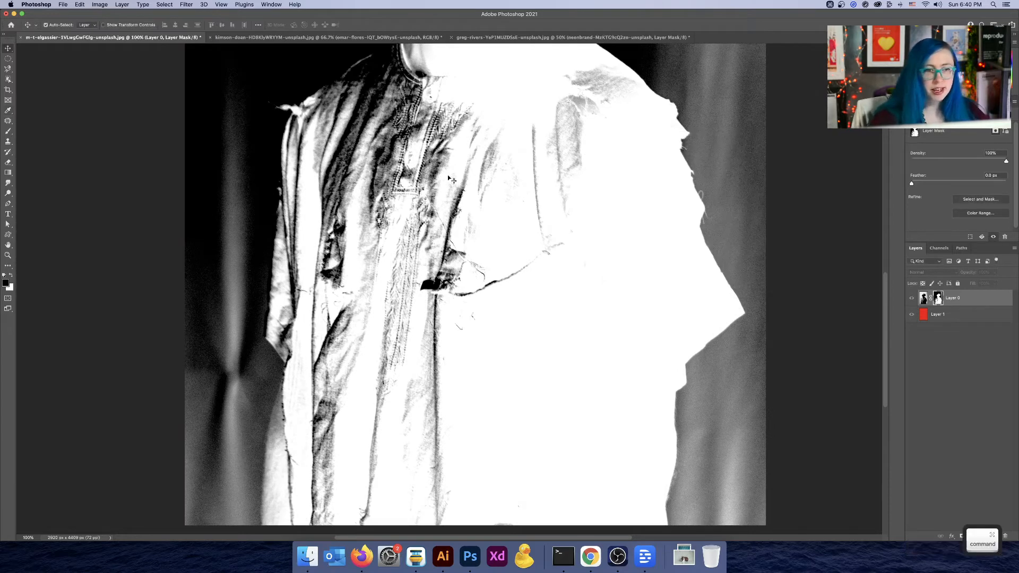
key("super+minus")
key("super+minus")
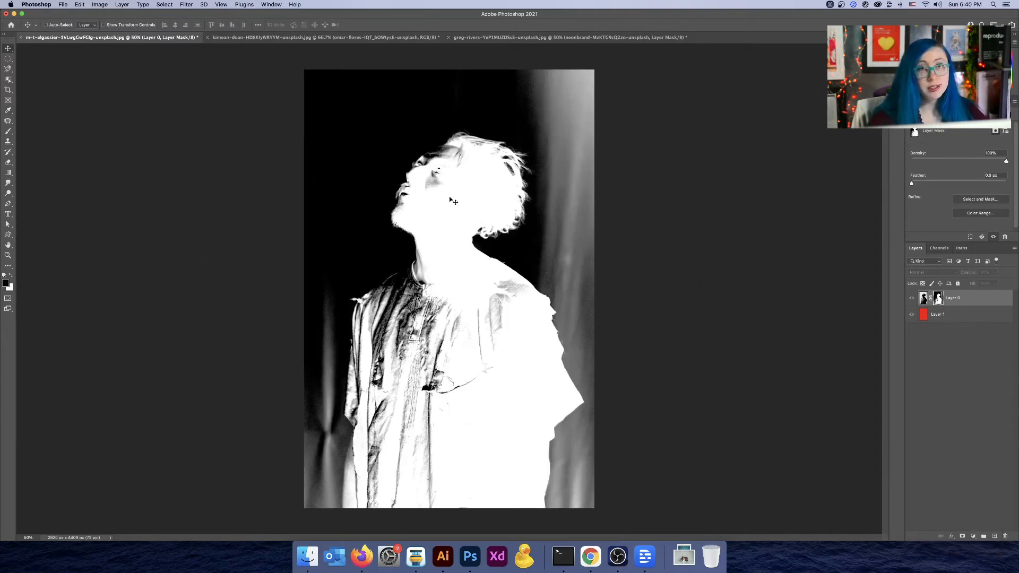
Paint the mask's grey background black with an enlarged brush, from the upper right corner down beside the man's head
key("b")
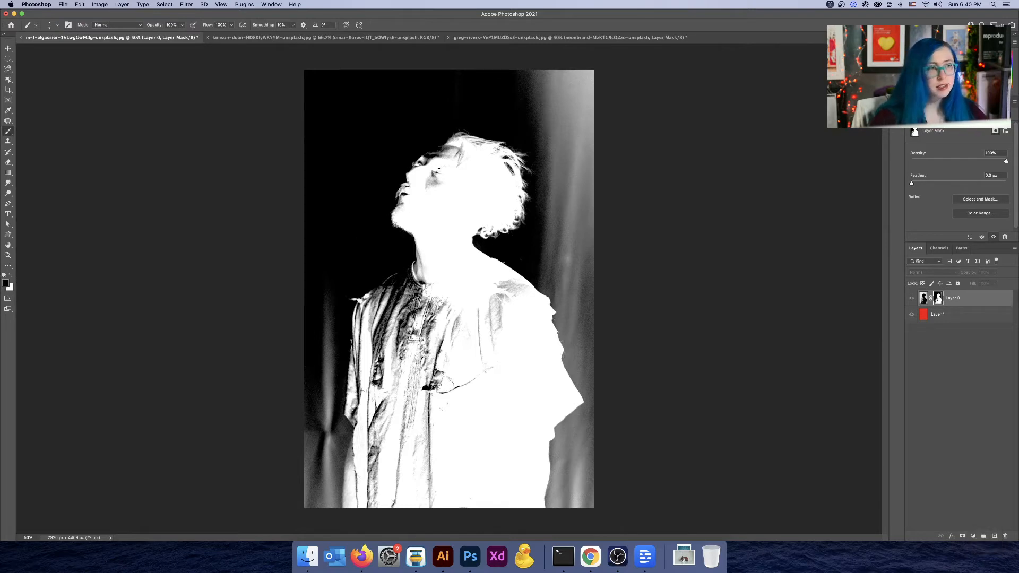
key("bracketright")
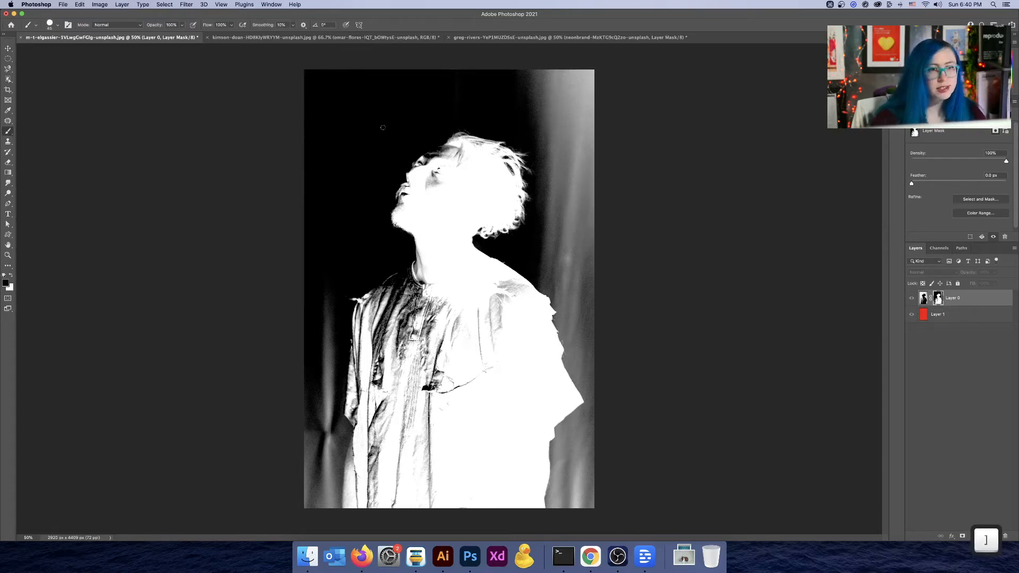
mouse_move(520, 71)
left_mouse_down()
mouse_move(594, 73)
mouse_move(524, 68)
mouse_move(580, 81)
mouse_move(530, 80)
mouse_move(557, 101)
mouse_move(528, 88)
mouse_move(598, 83)
mouse_move(594, 130)
left_mouse_up()
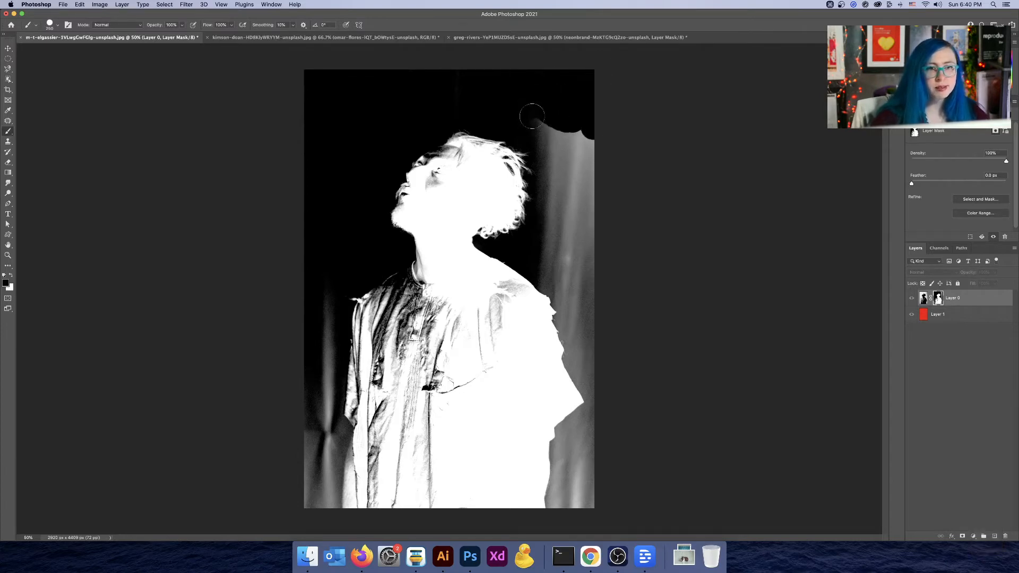
mouse_move(532, 115)
left_mouse_down()
mouse_move(560, 144)
mouse_move(542, 125)
mouse_move(547, 215)
mouse_move(571, 111)
mouse_move(577, 182)
left_mouse_up()
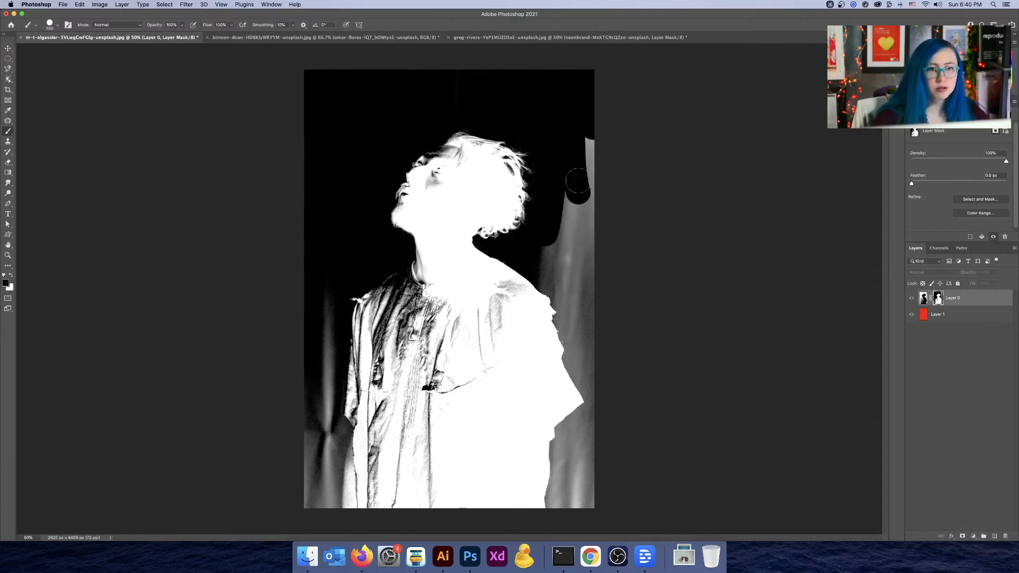
left_click_drag(577, 181, 584, 124)
Paint the mask's remaining grey background black beside the lower left edge of the man's shirt, down to the image's bottom
key("super+plus")
key("super+plus")
key("super+plus")
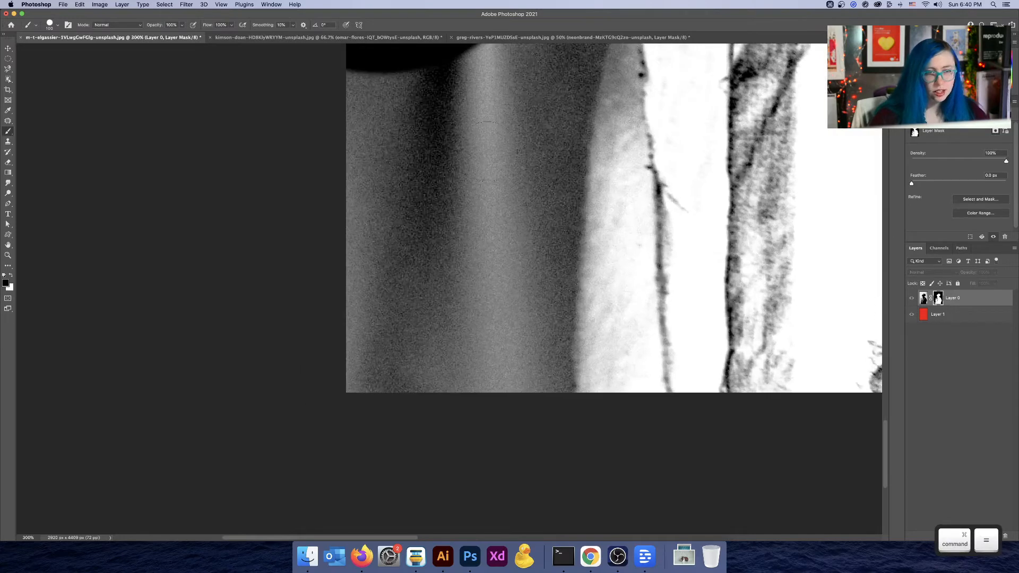
key("space")
left_click_drag(531, 164, 306, 442)
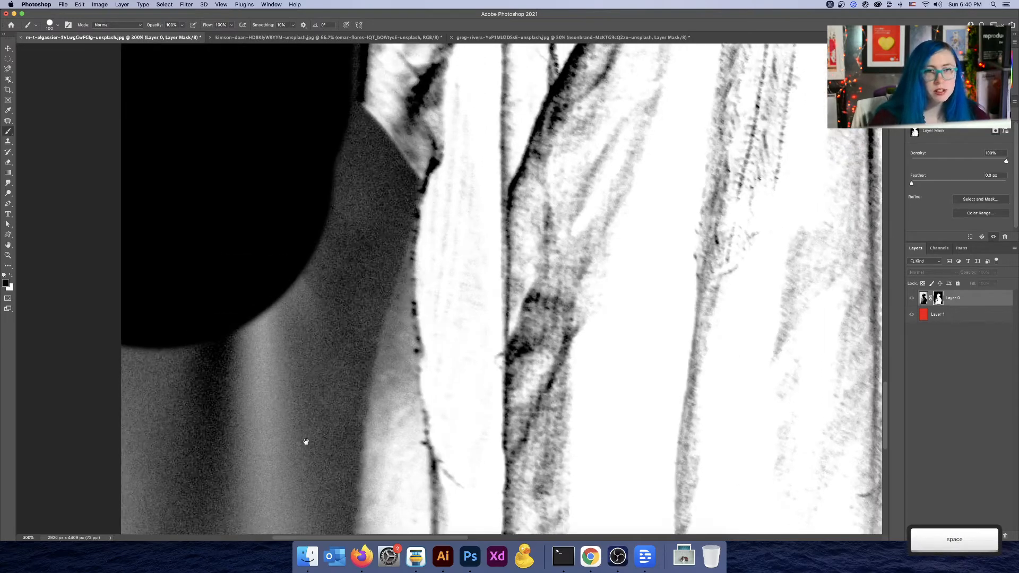
mouse_move(337, 80)
left_mouse_down()
mouse_move(362, 155)
mouse_move(389, 195)
mouse_move(387, 182)
mouse_move(357, 294)
mouse_move(394, 134)
mouse_move(365, 255)
mouse_move(359, 387)
mouse_move(337, 465)
left_mouse_up()
key("space")
key("super+minus")
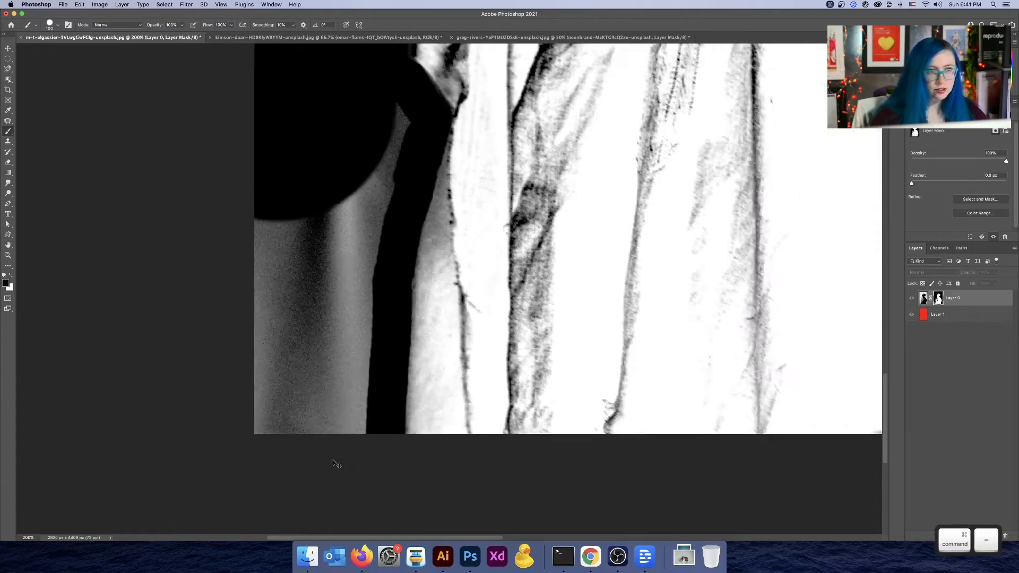
key("super+minus")
key("super+minus")
Paint the grey fringe black along the man's right-hand shoulder, following the shirt edge past the first pointed fold
key("space")
left_click_drag(726, 181, 487, 403)
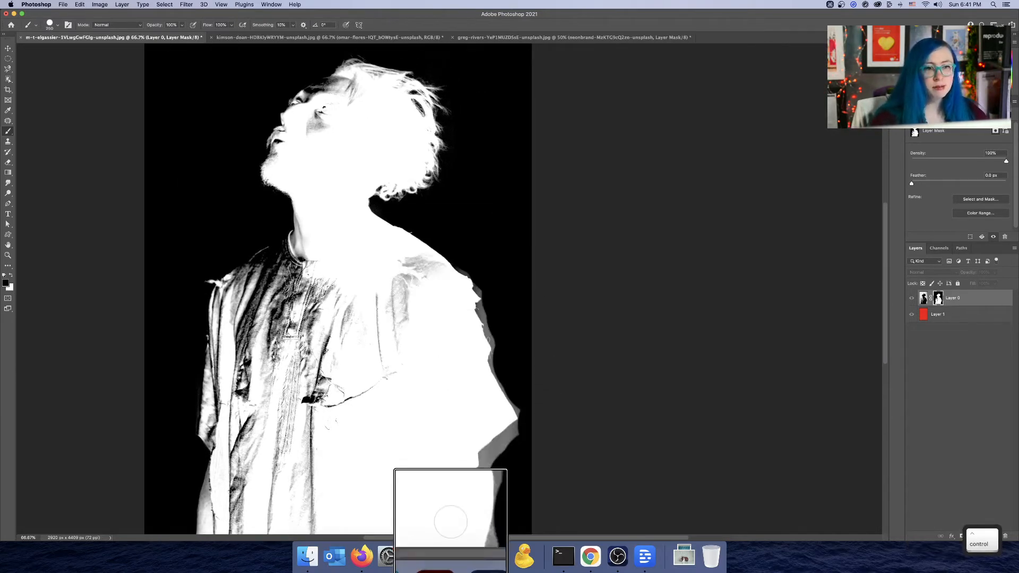
key("space")
left_click_drag(487, 310, 494, 167)
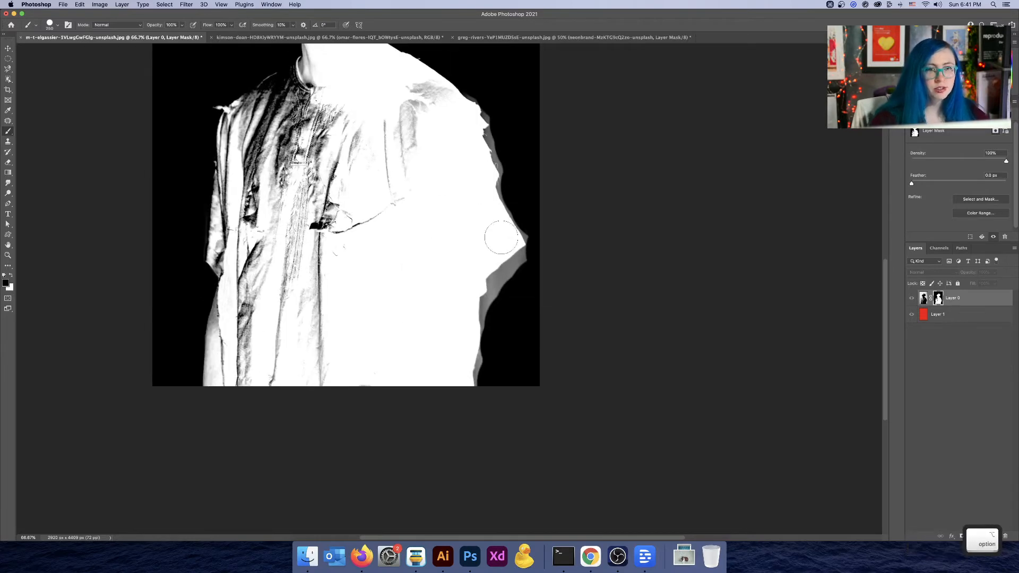
key("super+equal")
key("super+equal")
key("super+equal")
key("space")
left_click_drag(549, 266, 502, 369)
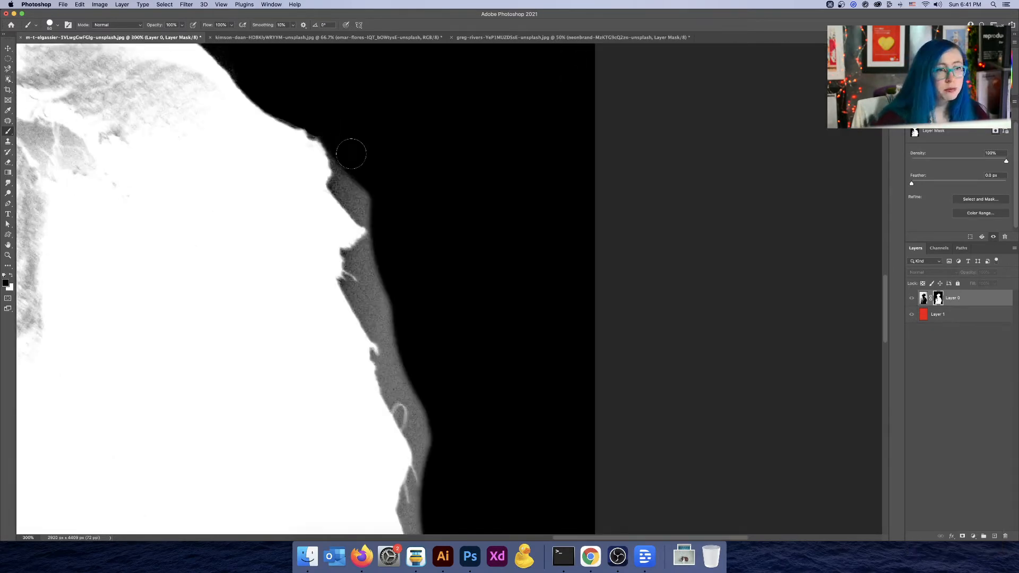
mouse_move(351, 154)
left_mouse_down()
mouse_move(342, 152)
mouse_move(341, 182)
mouse_move(370, 212)
left_mouse_up()
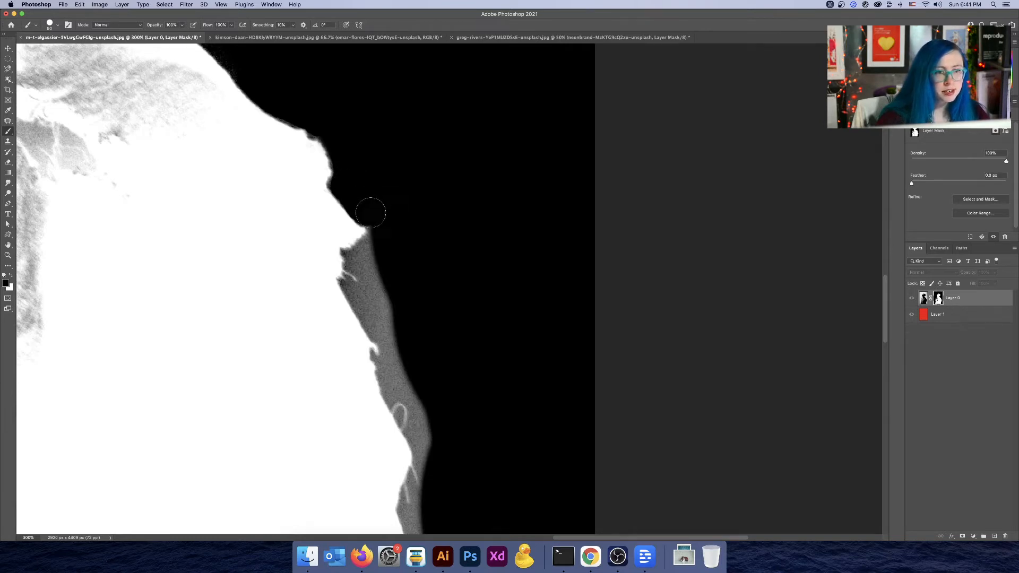
key("space")
left_click_drag(403, 314, 525, 213)
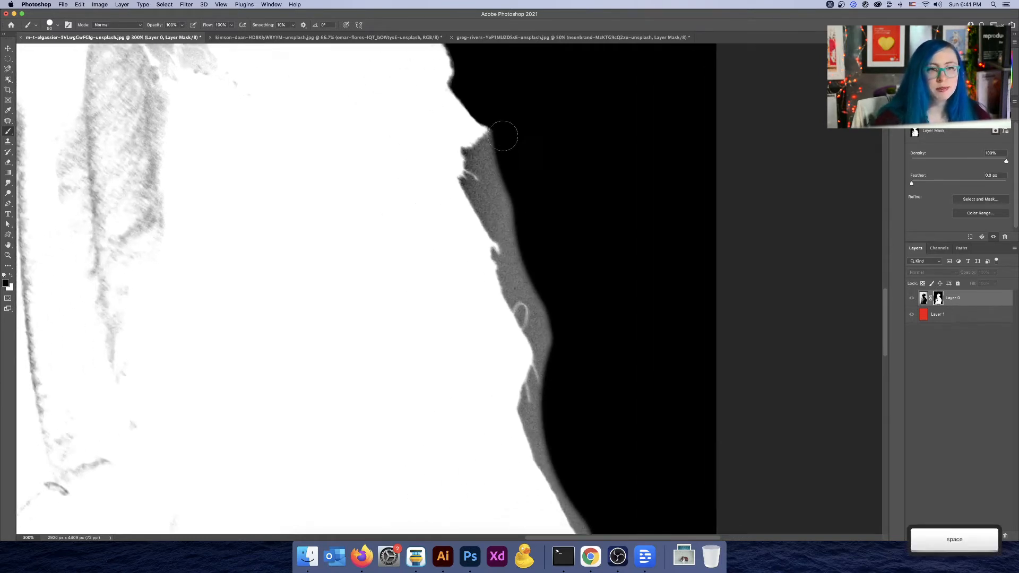
mouse_move(503, 136)
left_mouse_down()
mouse_move(478, 161)
mouse_move(494, 150)
mouse_move(488, 167)
mouse_move(506, 214)
mouse_move(486, 201)
left_mouse_up()
Resize the brush for fine detail and paint the grey black around the thin fabric spike just below the shoulder
key("bracketleft")
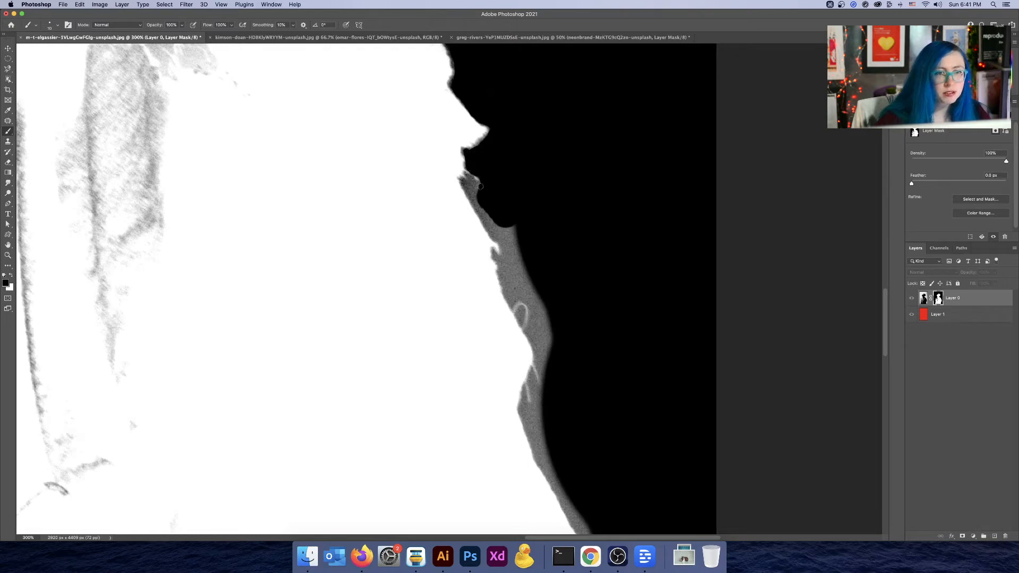
key("super+equal")
key("super+equal")
key("super+equal")
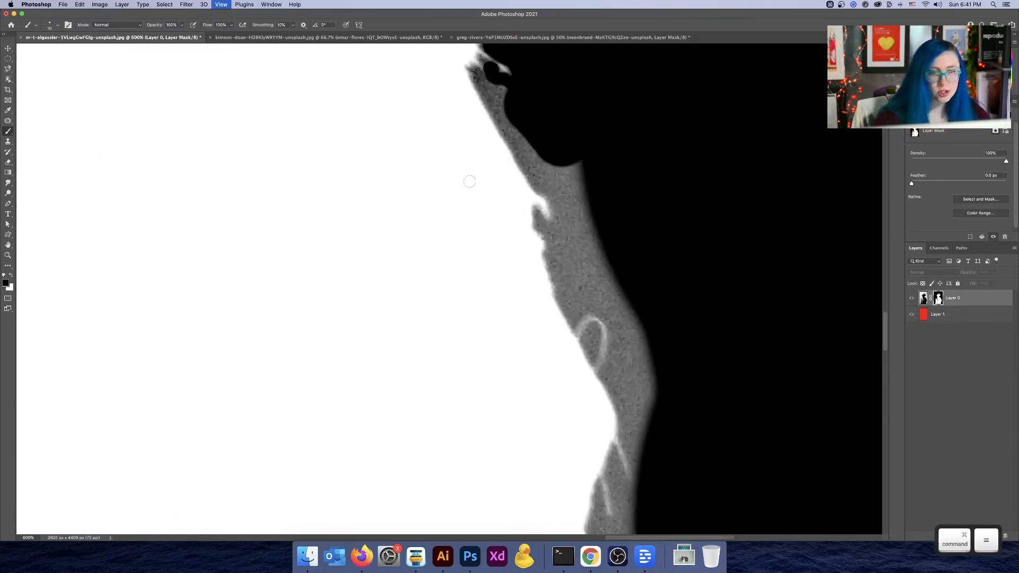
key("space")
left_click_drag(499, 171, 489, 289)
key("bracketleft")
key("bracketleft")
key("bracketleft")
key("bracketleft")
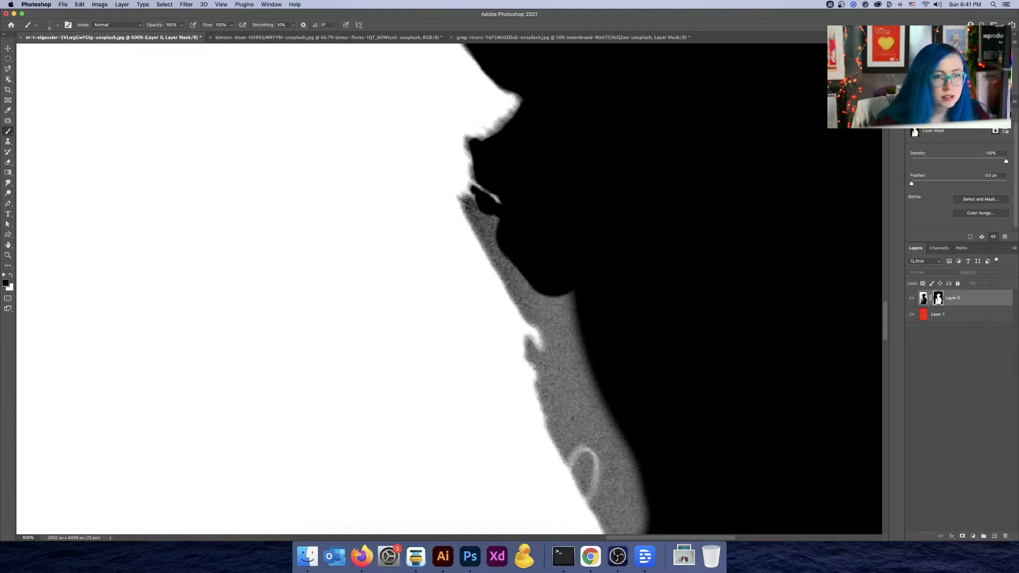
key("bracketright")
key("bracketright")
key("bracketright")
key("bracketright")
key("bracketright")
key("bracketright")
key("bracketright")
mouse_move(471, 211)
left_mouse_down()
mouse_move(532, 304)
mouse_move(550, 313)
mouse_move(571, 293)
left_mouse_up()
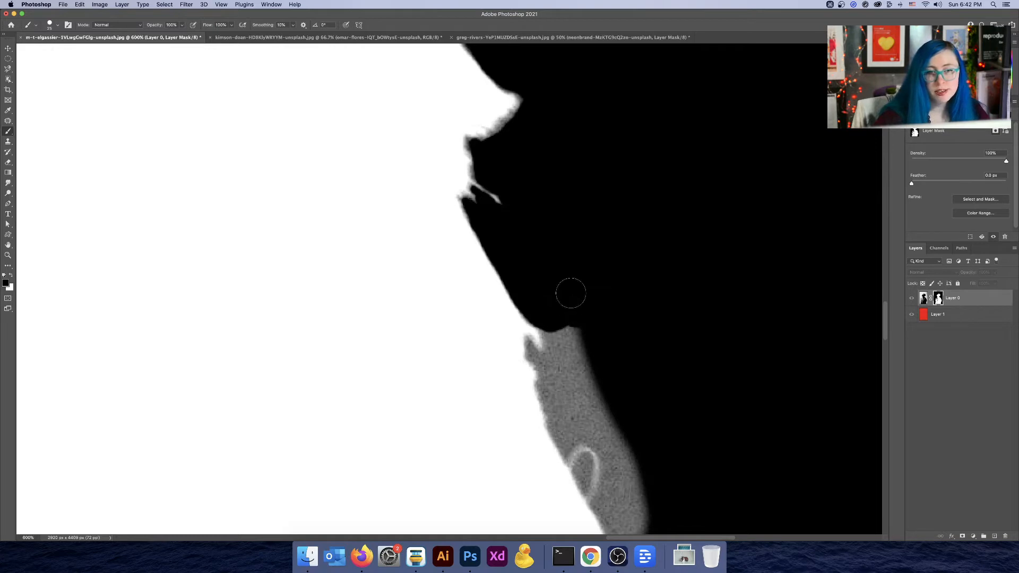
Paint black over the grey fringe along the upper sleeve, from below the fabric spike to above the loose thread loop
key("space")
left_click_drag(610, 387, 507, 148)
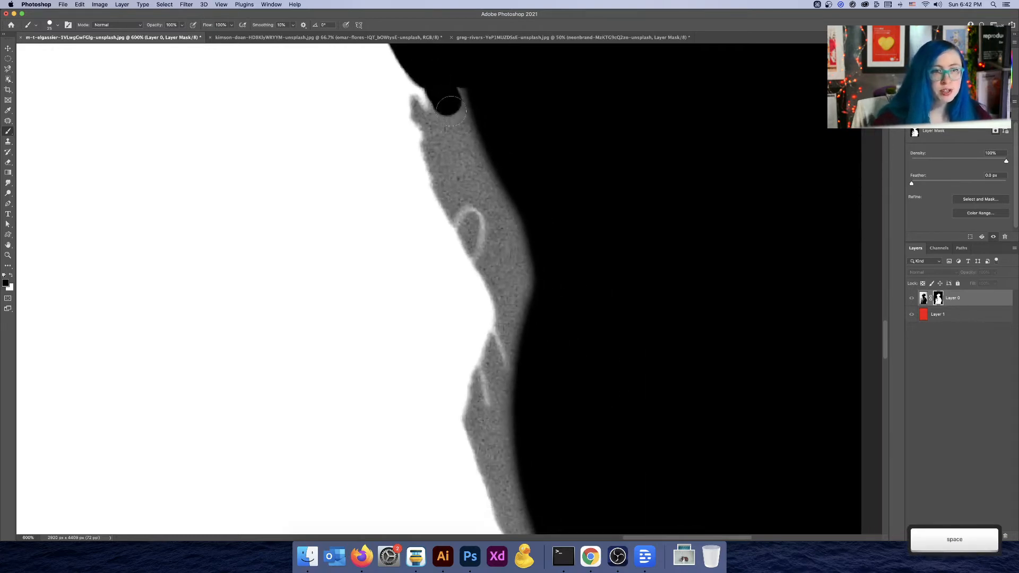
mouse_move(449, 106)
left_mouse_down()
mouse_move(462, 109)
mouse_move(433, 77)
left_mouse_up()
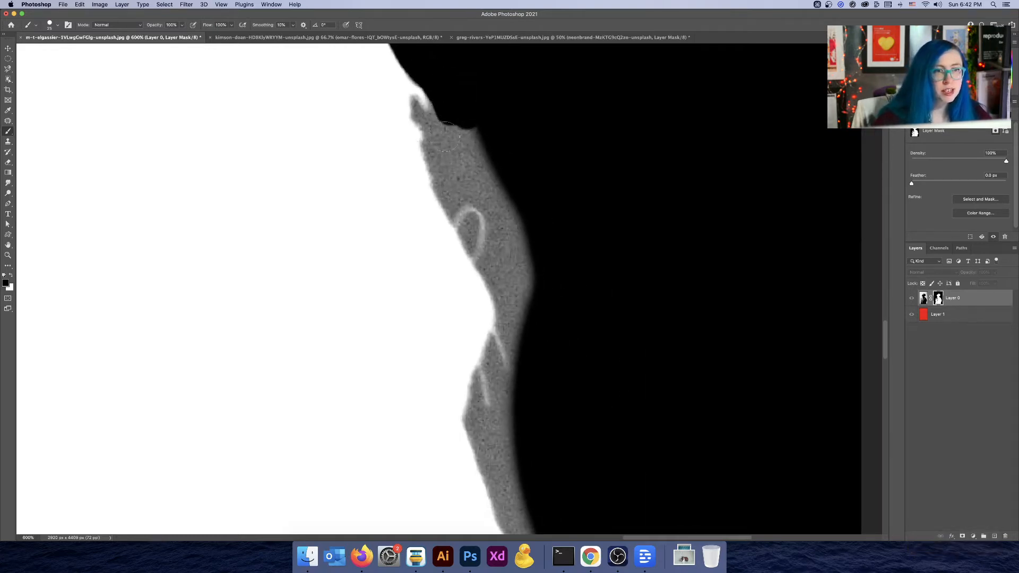
mouse_move(445, 137)
left_mouse_down()
mouse_move(458, 185)
mouse_move(467, 165)
left_mouse_up()
key("super")
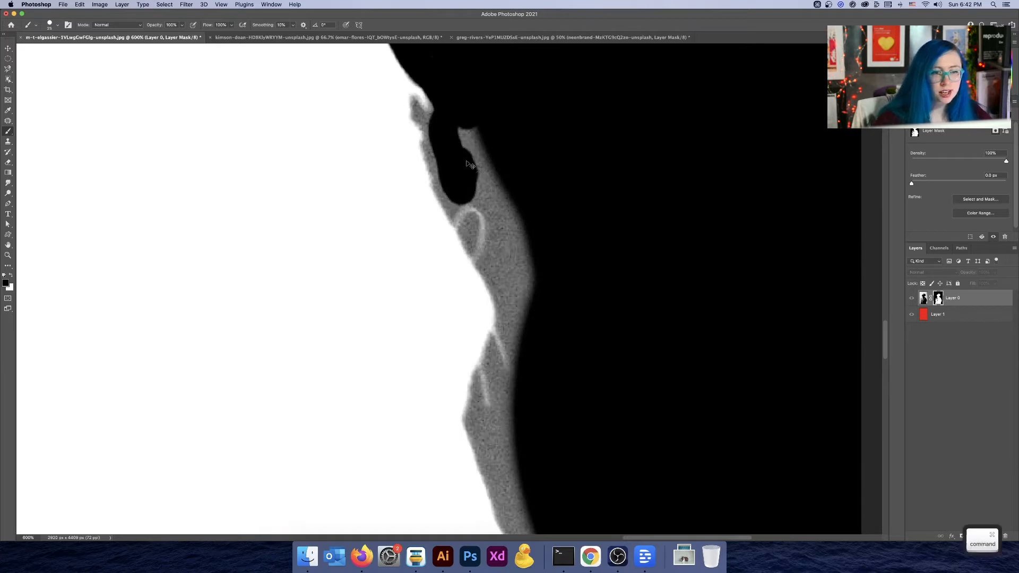
Check the whole sleeve outline, then paint out the small frayed notch and the thread loop in black
key("super+minus")
key("super+minus")
key("super+minus")
key("super+minus")
key("super+minus")
key("super+minus")
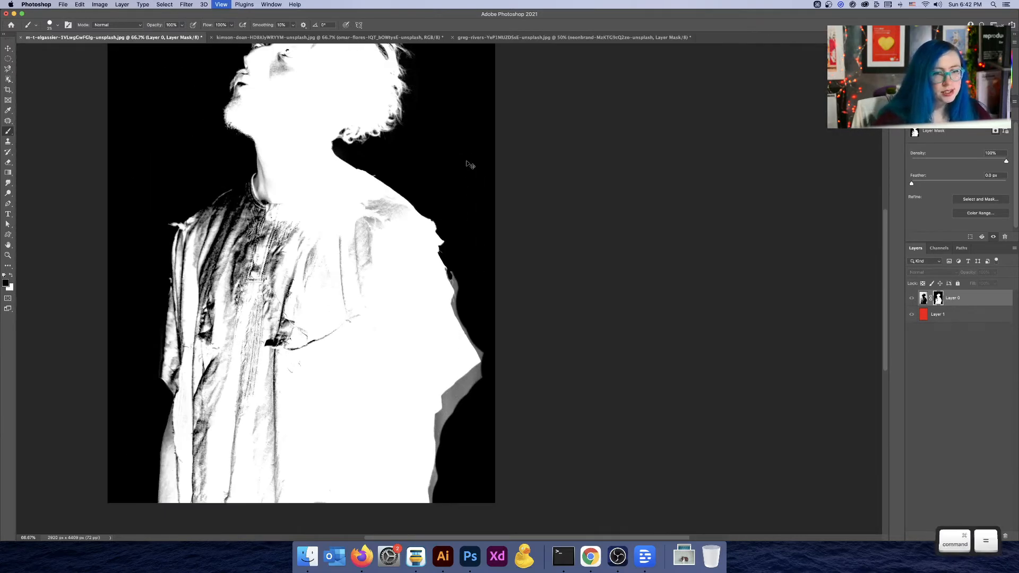
key("super+equal")
key("super+equal")
key("super+equal")
key("super+equal")
key("super+equal")
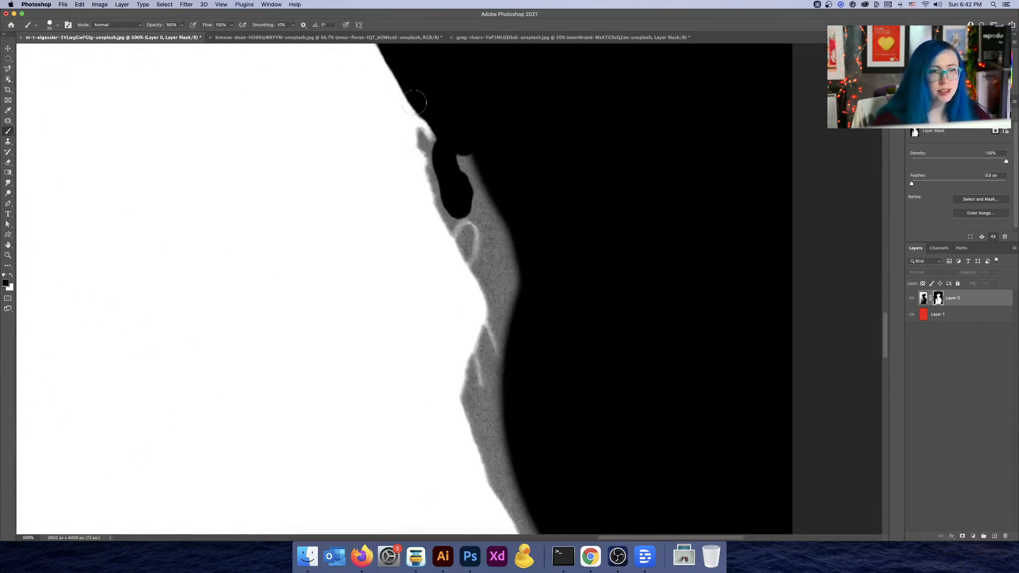
left_click_drag(420, 94, 449, 190)
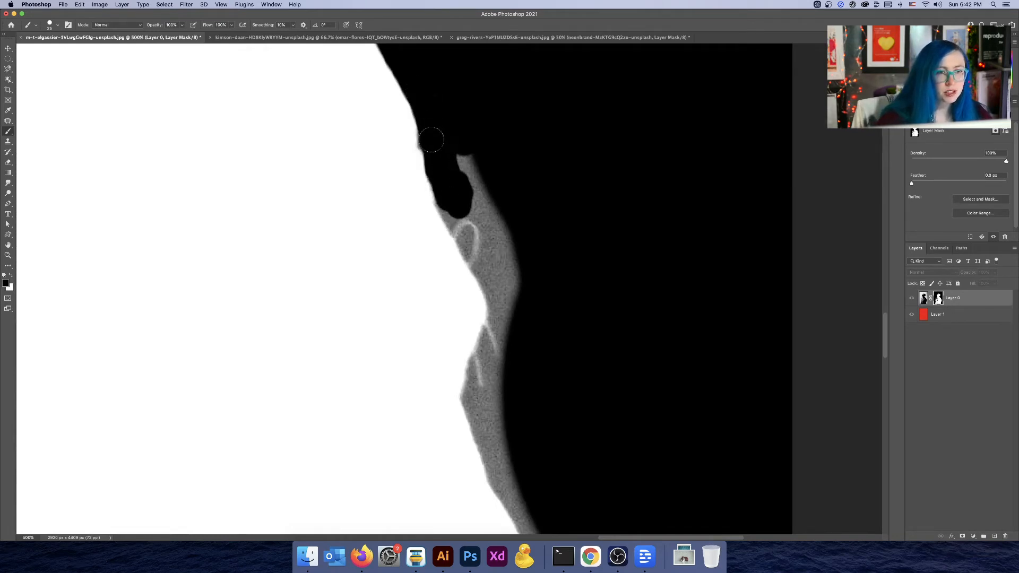
mouse_move(461, 152)
left_mouse_down()
mouse_move(488, 217)
mouse_move(487, 204)
mouse_move(448, 193)
mouse_move(505, 298)
mouse_move(511, 271)
mouse_move(469, 200)
left_mouse_up()
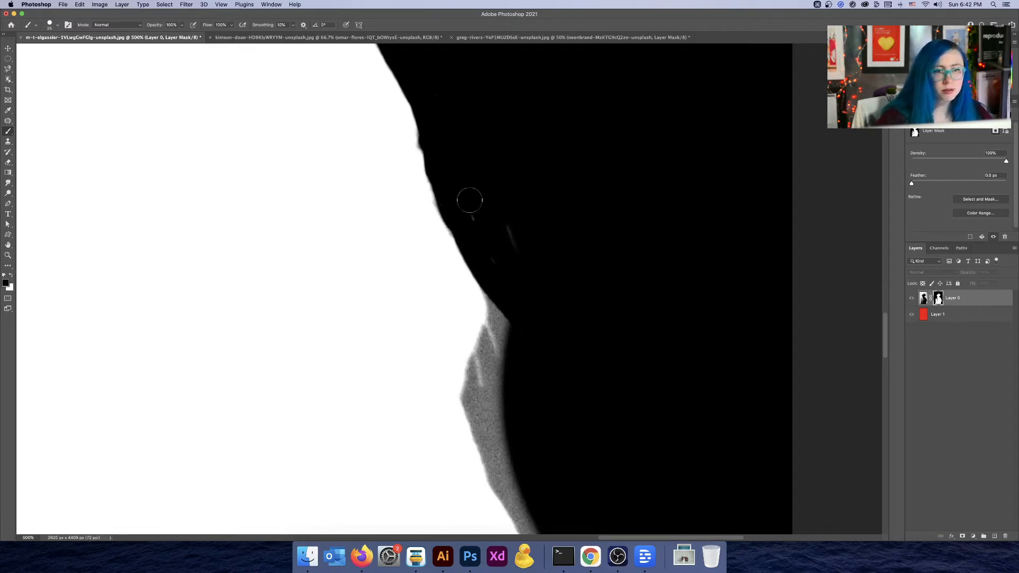
Paint the remaining grey along the sleeve's outer edge black, down to the sleeve's pointed tip, adjusting the brush size
key("space")
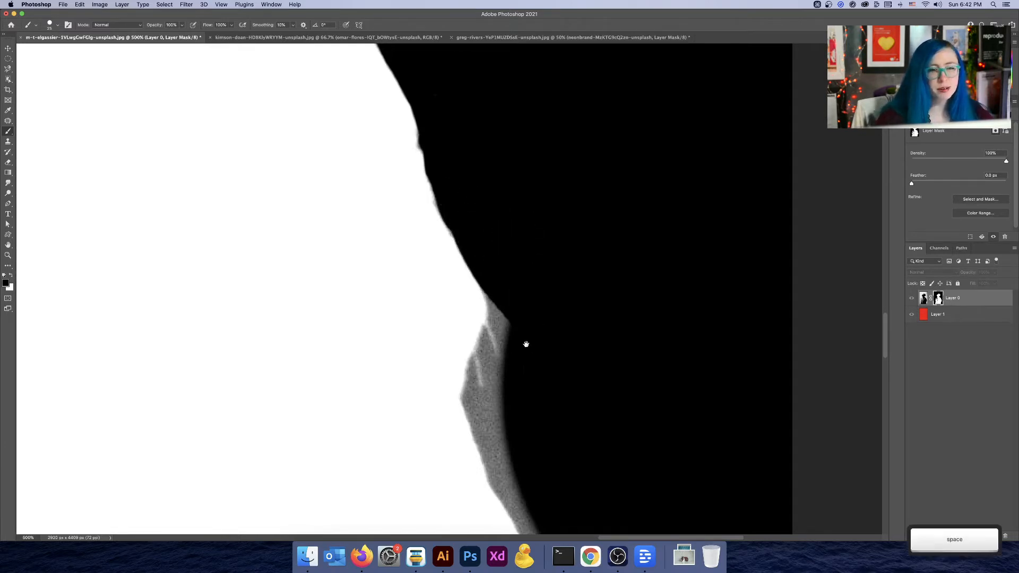
left_click_drag(525, 343, 578, 162)
mouse_move(548, 109)
left_mouse_down()
mouse_move(533, 191)
mouse_move(539, 205)
mouse_move(559, 191)
mouse_move(559, 172)
mouse_move(537, 207)
mouse_move(533, 188)
mouse_move(524, 214)
mouse_move(507, 148)
mouse_move(433, 104)
mouse_move(463, 159)
mouse_move(456, 118)
mouse_move(470, 160)
mouse_move(459, 149)
mouse_move(461, 161)
mouse_move(518, 272)
mouse_move(528, 269)
mouse_move(512, 279)
mouse_move(533, 281)
mouse_move(570, 234)
mouse_move(526, 159)
left_mouse_up()
key("space")
key("bracketleft")
key("bracketleft")
key("space")
key("bracketright")
key("bracketright")
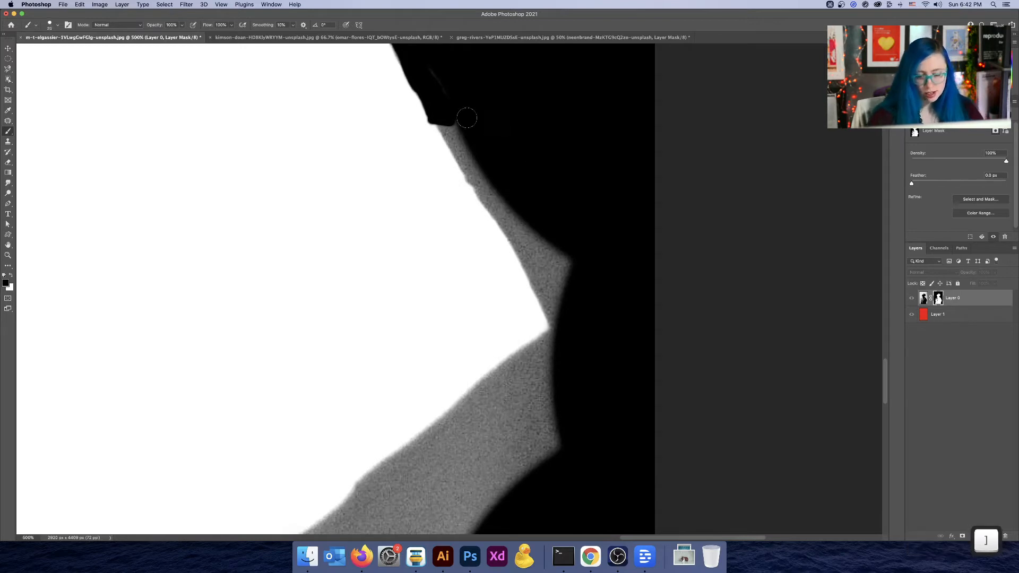
mouse_move(447, 118)
left_mouse_down()
mouse_move(477, 174)
mouse_move(488, 175)
left_mouse_up()
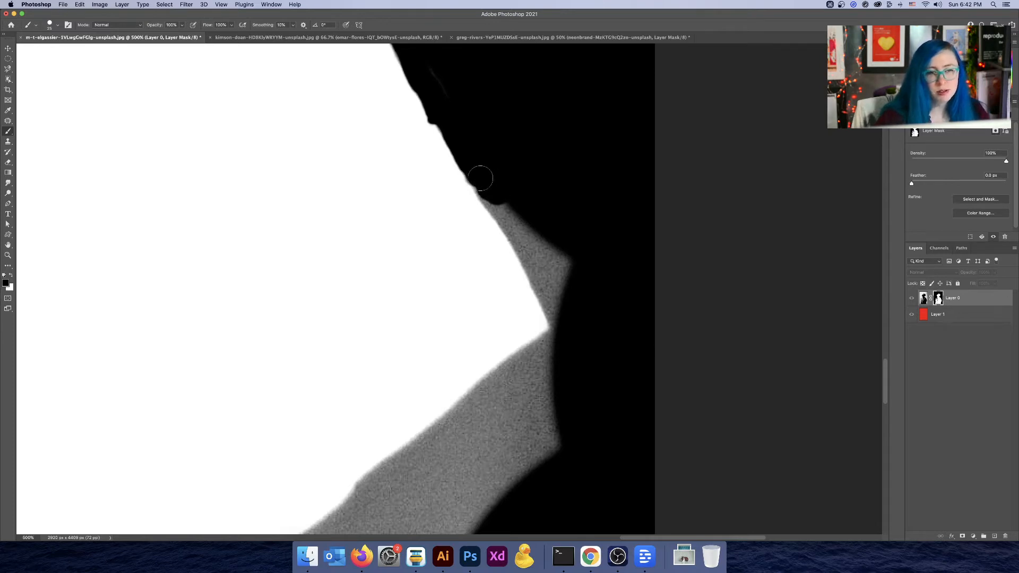
mouse_move(495, 198)
left_mouse_down()
mouse_move(589, 308)
mouse_move(535, 226)
left_mouse_up()
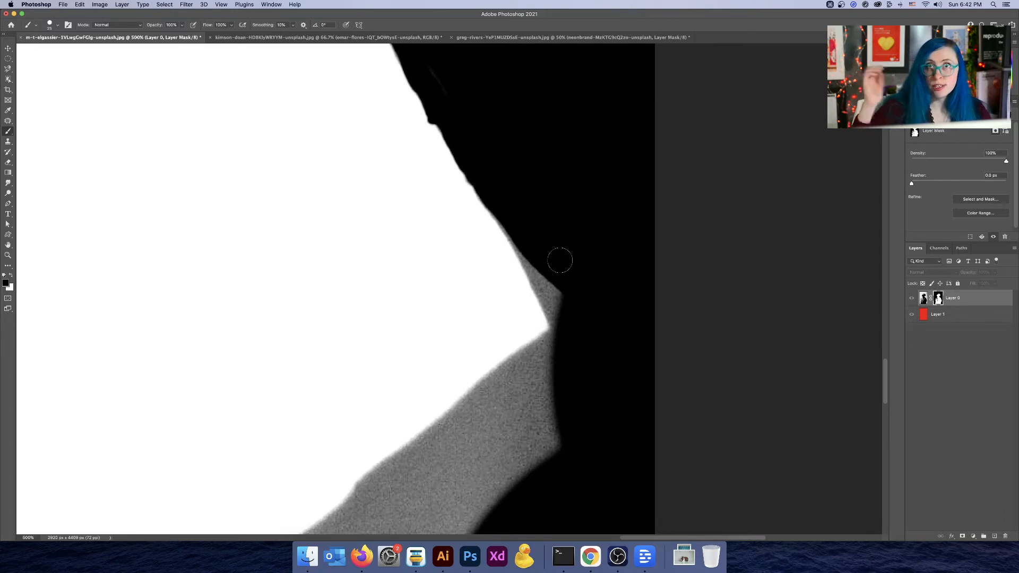
key("space")
left_click_drag(571, 271, 540, 159)
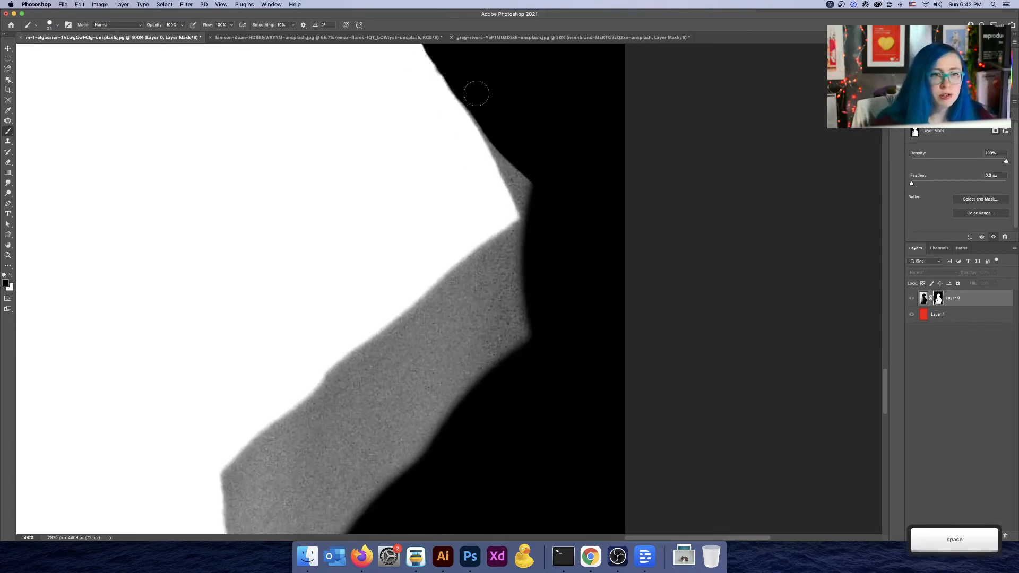
left_click_drag(471, 96, 534, 205)
Enlarge the brush and roughly paint the grey area black beneath the sleeve tip and down beside the shirt's lower side
key("space")
left_click_drag(515, 271, 560, 107)
scroll(548, 152, "down", 2)
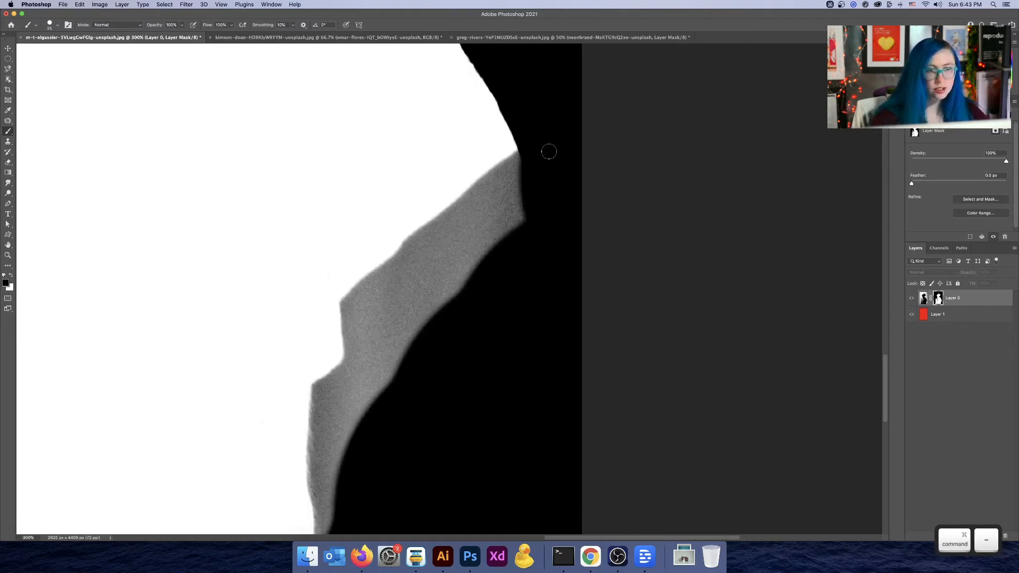
key("bracketright")
key("bracketright")
left_click_drag(523, 162, 457, 268)
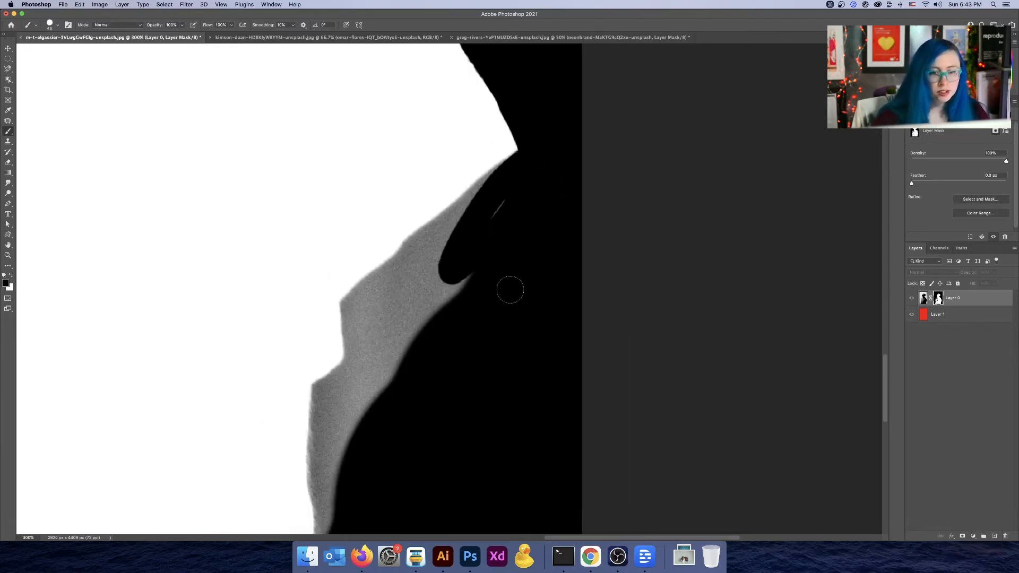
key("bracketright")
mouse_move(503, 209)
left_mouse_down()
mouse_move(437, 269)
mouse_move(401, 329)
mouse_move(459, 281)
mouse_move(462, 270)
mouse_move(377, 310)
mouse_move(379, 371)
mouse_move(393, 355)
mouse_move(381, 407)
mouse_move(476, 284)
left_mouse_up()
key("bracketright")
key("space")
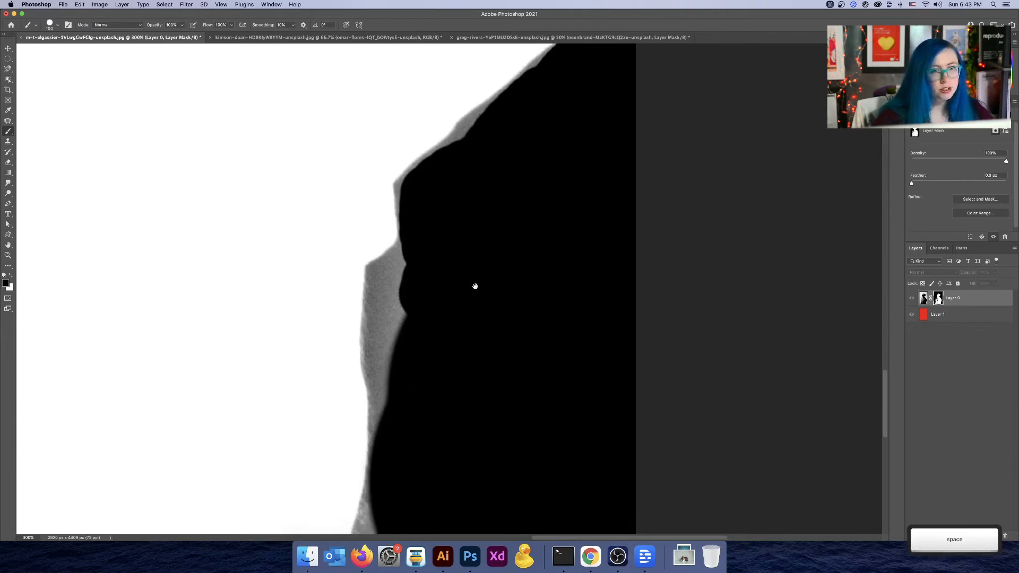
mouse_move(417, 262)
left_mouse_down()
mouse_move(393, 302)
mouse_move(403, 427)
left_mouse_up()
Shrink the brush and paint the thin grey fringe black along the sleeve's slanted underside, starting at its tip
key("super+equal")
key("super+equal")
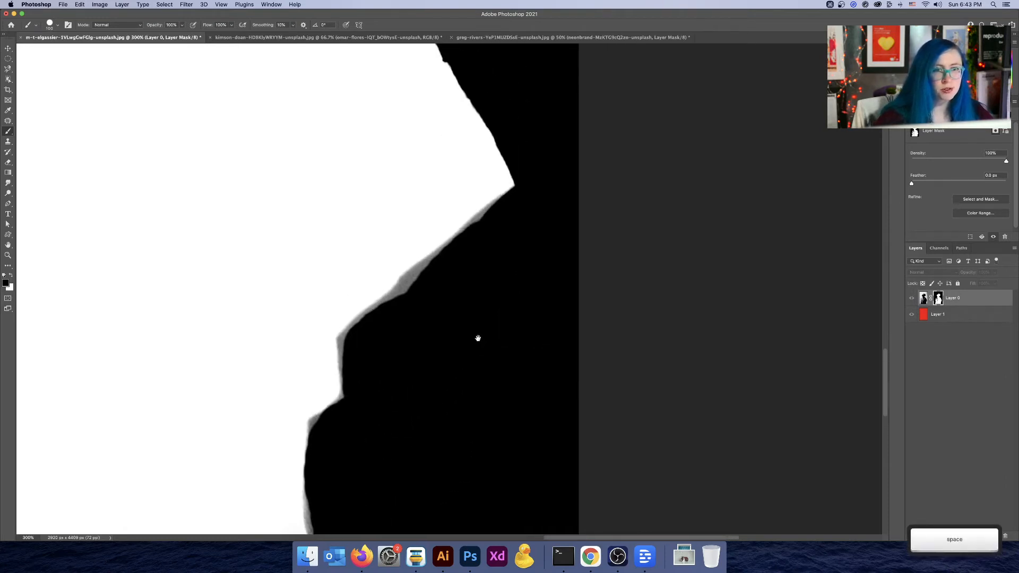
key("super+equal")
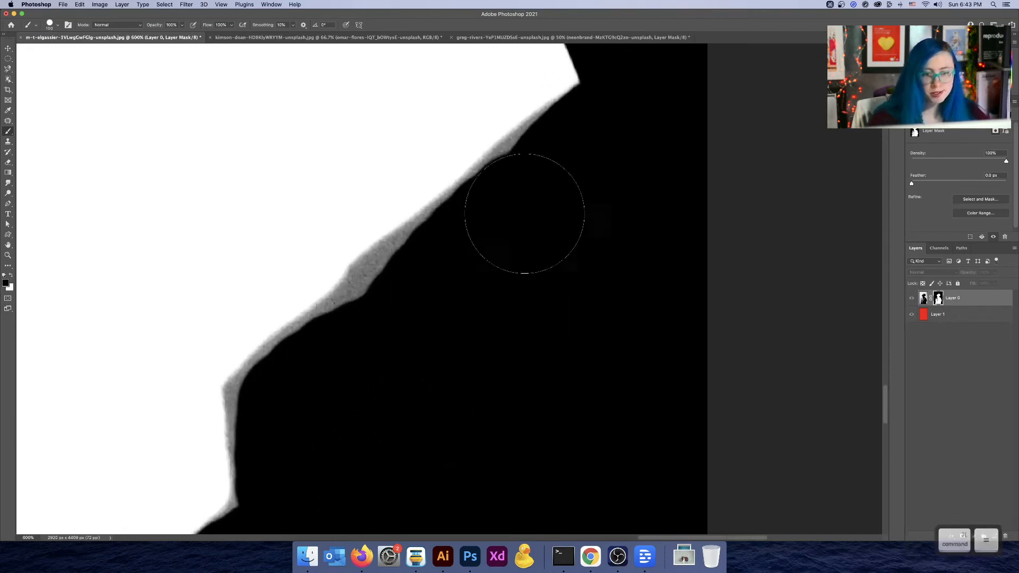
key("bracketleft")
key("bracketleft")
key("bracketleft")
key("bracketleft")
key("bracketleft")
key("bracketleft")
key("bracketleft")
mouse_move(574, 93)
left_mouse_down()
mouse_move(461, 191)
mouse_move(577, 138)
mouse_move(425, 237)
left_mouse_up()
Slightly enlarge the brush and paint the grey fringe black around the two corners where the sleeve meets the shirt's side
key("space")
key("space")
left_click_drag(504, 229, 593, 125)
key("bracketright")
key("bracketright")
key("bracketright")
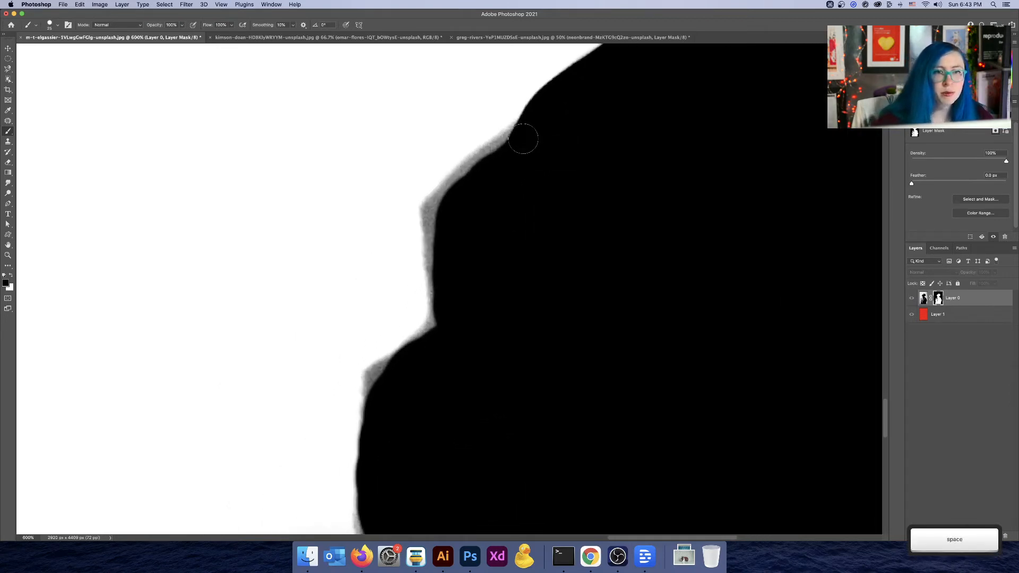
mouse_move(523, 139)
left_mouse_down()
mouse_move(437, 205)
mouse_move(520, 38)
left_mouse_up()
key("space")
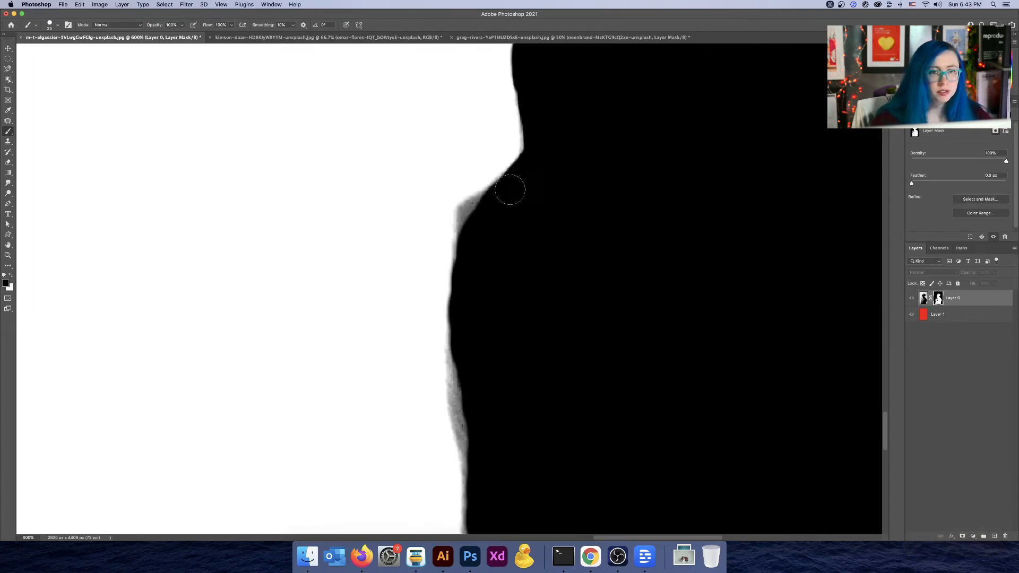
mouse_move(487, 208)
left_mouse_down()
mouse_move(468, 215)
mouse_move(469, 241)
left_mouse_up()
Paint the last grey strip black along the shirt's lower right side to the image's bottom, and fit the image in view
key("space")
mouse_move(521, 326)
left_mouse_down()
mouse_move(556, 191)
mouse_move(497, 188)
mouse_move(517, 352)
mouse_move(517, 121)
mouse_move(498, 331)
mouse_move(507, 318)
mouse_move(541, 364)
mouse_move(528, 338)
mouse_move(516, 369)
mouse_move(554, 191)
left_mouse_up()
key("space")
key("space")
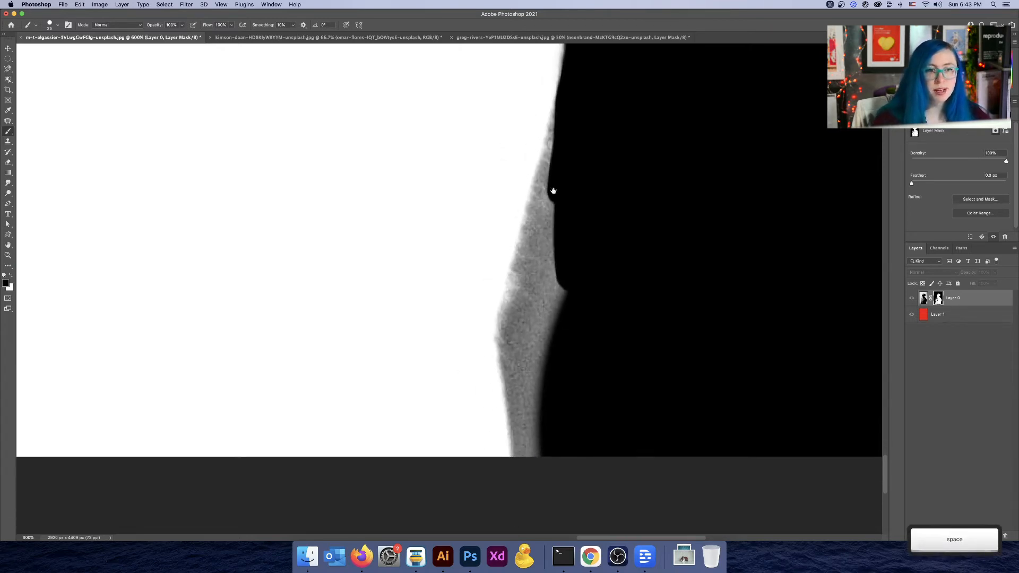
mouse_move(566, 118)
left_mouse_down()
mouse_move(507, 321)
mouse_move(506, 486)
left_mouse_up()
key("bracketright")
key("bracketright")
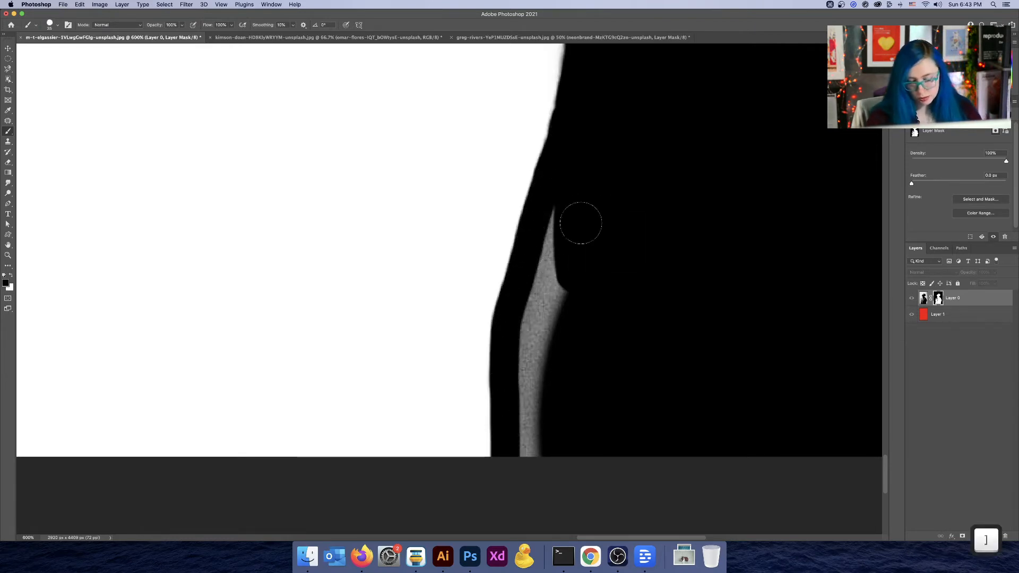
mouse_move(581, 221)
left_mouse_down()
mouse_move(539, 272)
mouse_move(533, 460)
left_mouse_up()
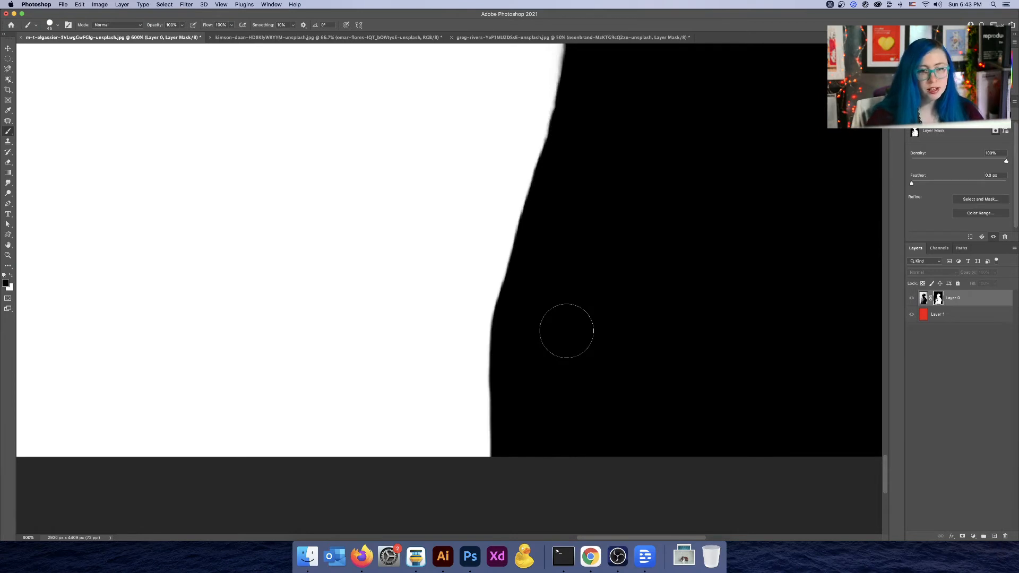
key("super+0")
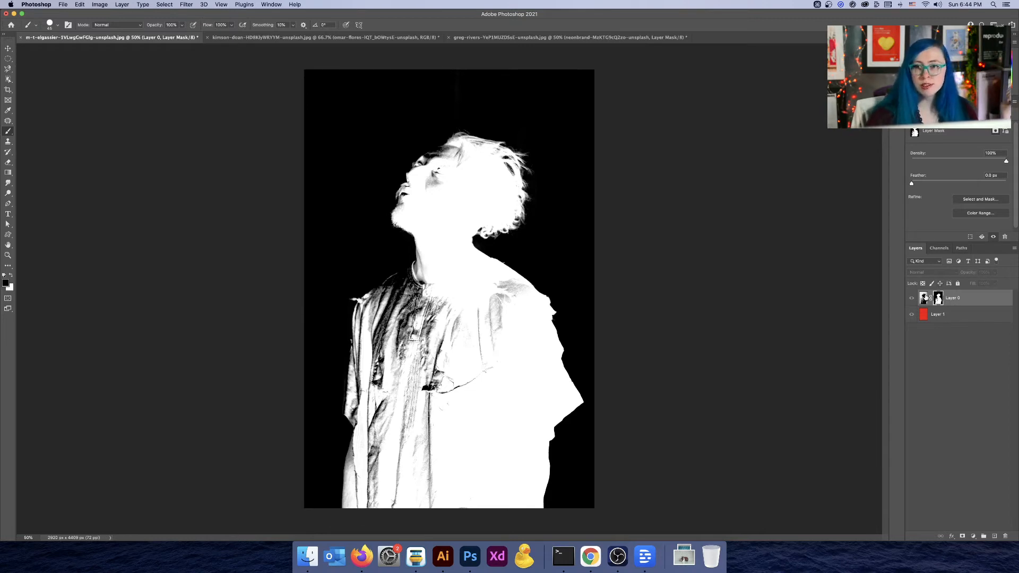
Compare the man's black-and-white layer mask with the masked photo over the red background to check the silhouette's edges
left_click(923, 298)
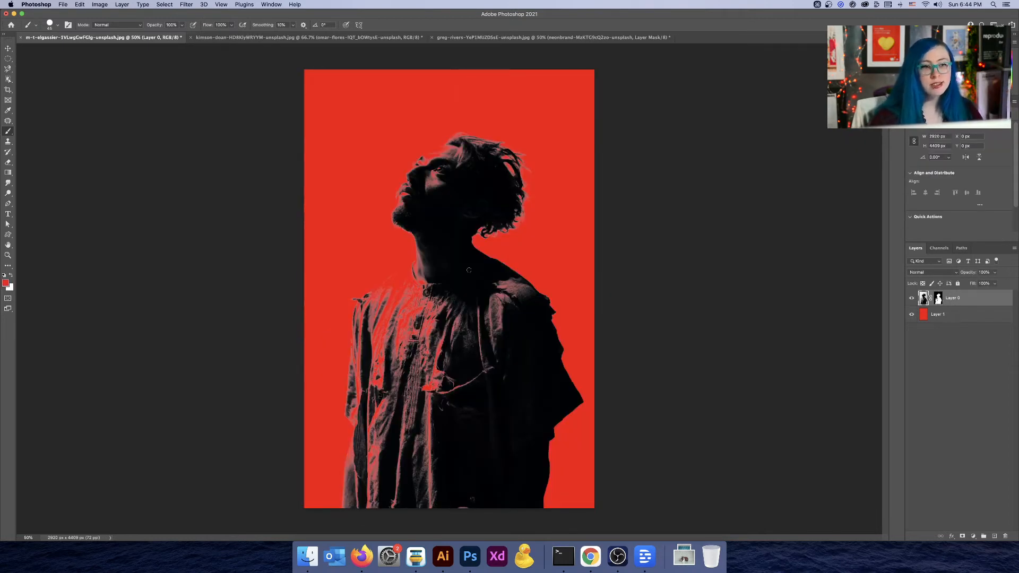
key("v")
left_click(939, 299)
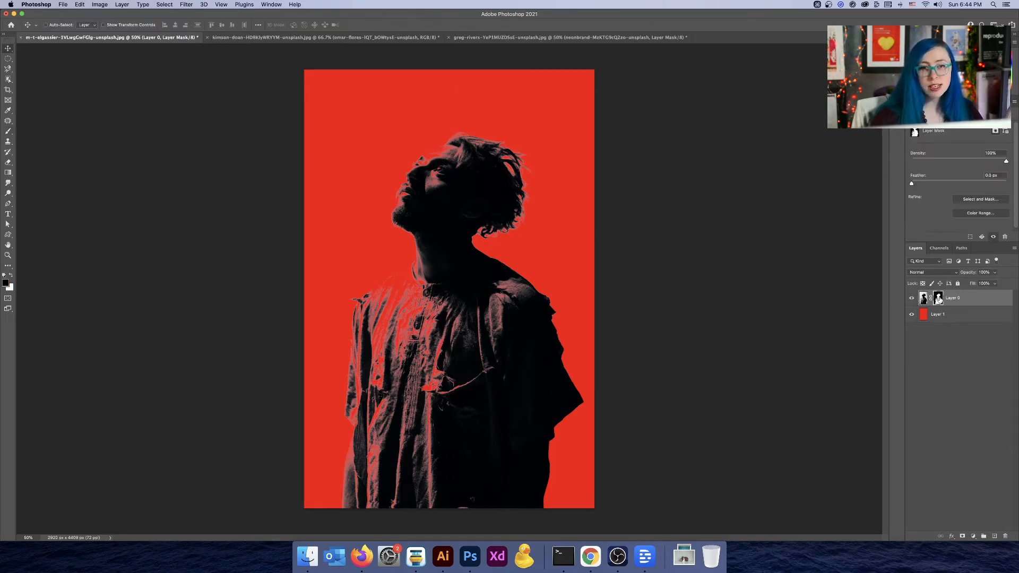
left_click(939, 299, "alt")
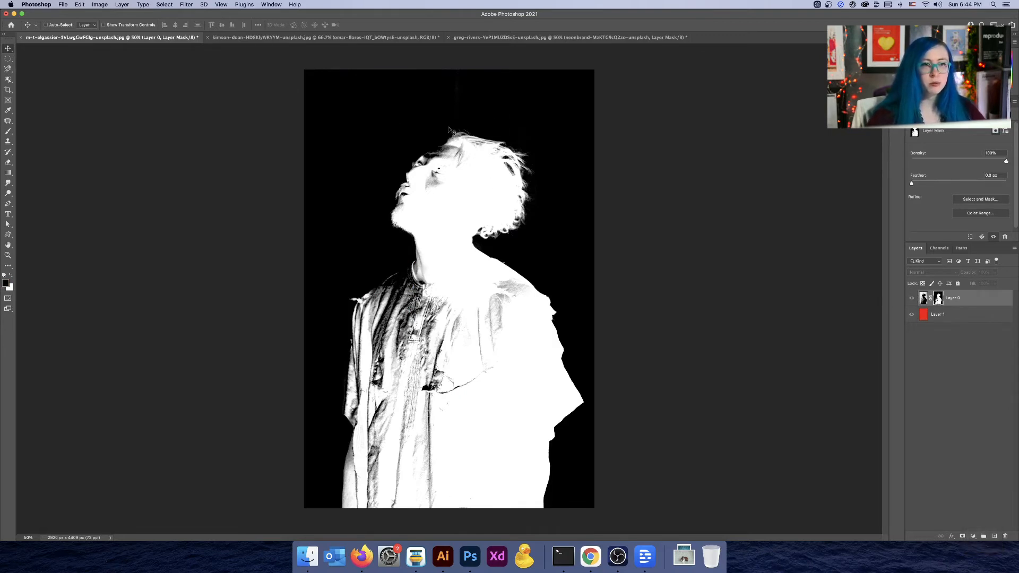
scroll(414, 318, "up", 3)
scroll(470, 304, "down", 3)
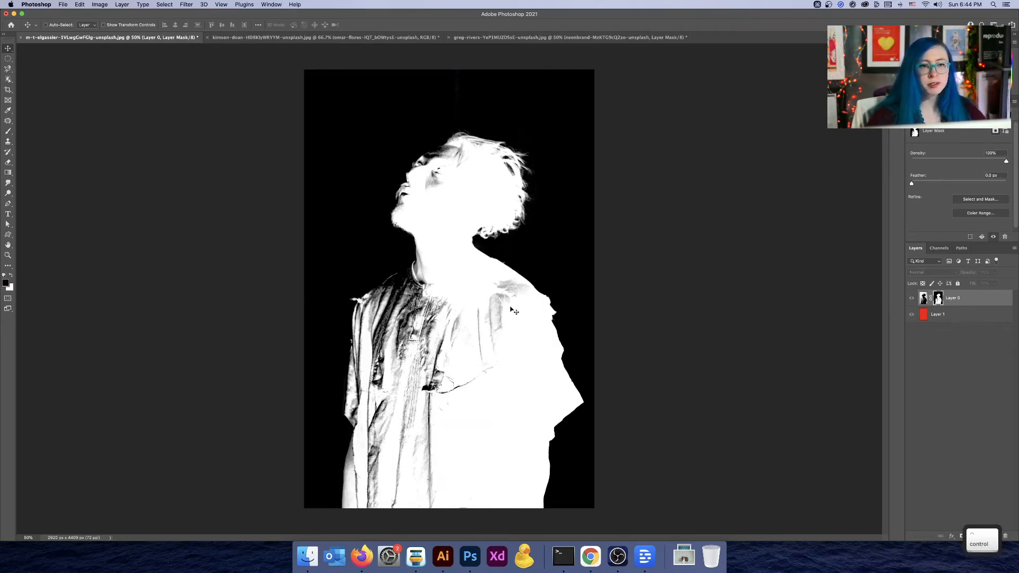
left_click(924, 299)
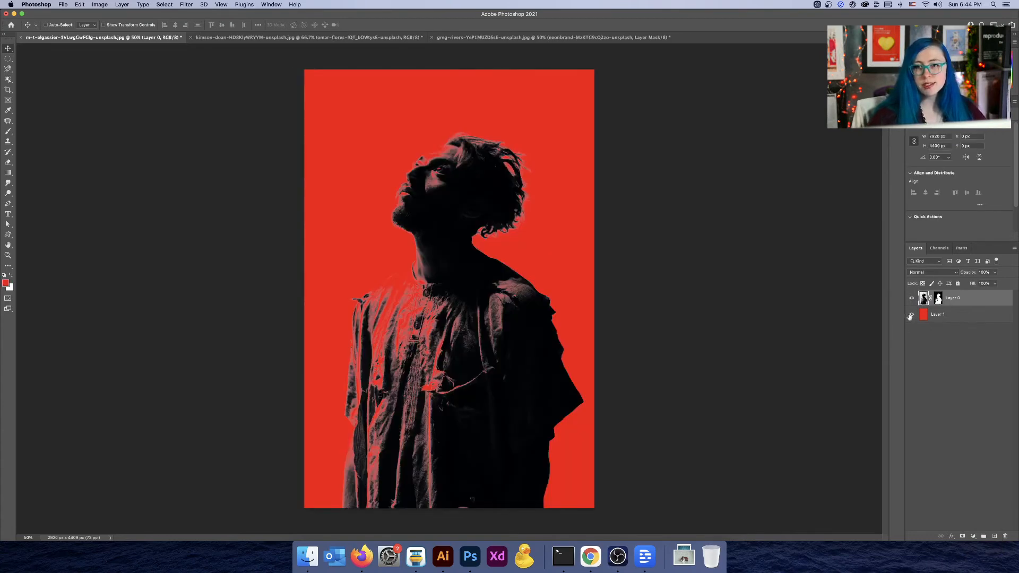
Fill the red background layer beneath the masked man with white
left_click(929, 316)
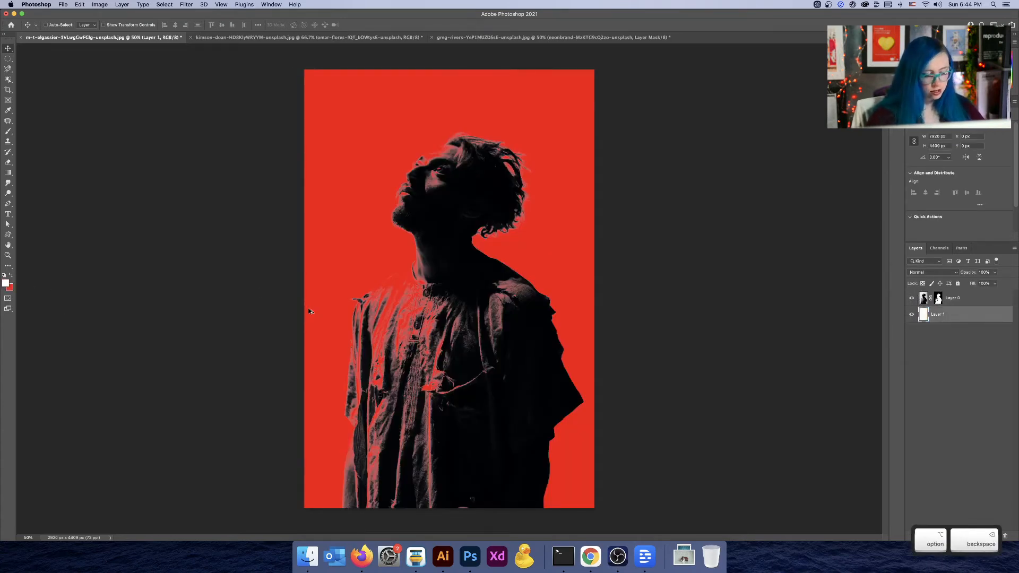
key("alt+Delete")
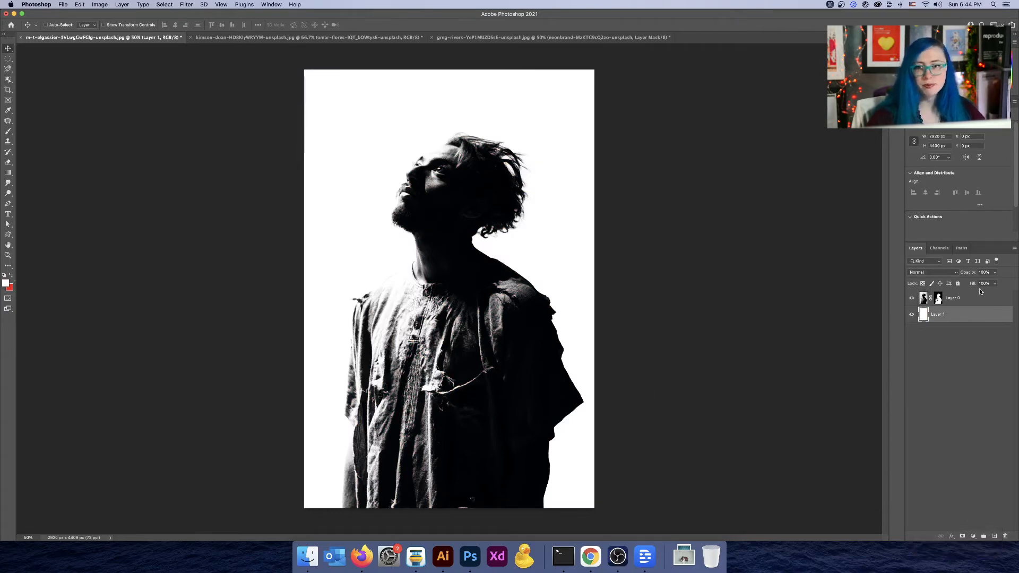
Place the pink-lit mountain photo above the masked man layer and move it down flush with the canvas's lower edge
left_click(959, 297)
left_click(681, 555)
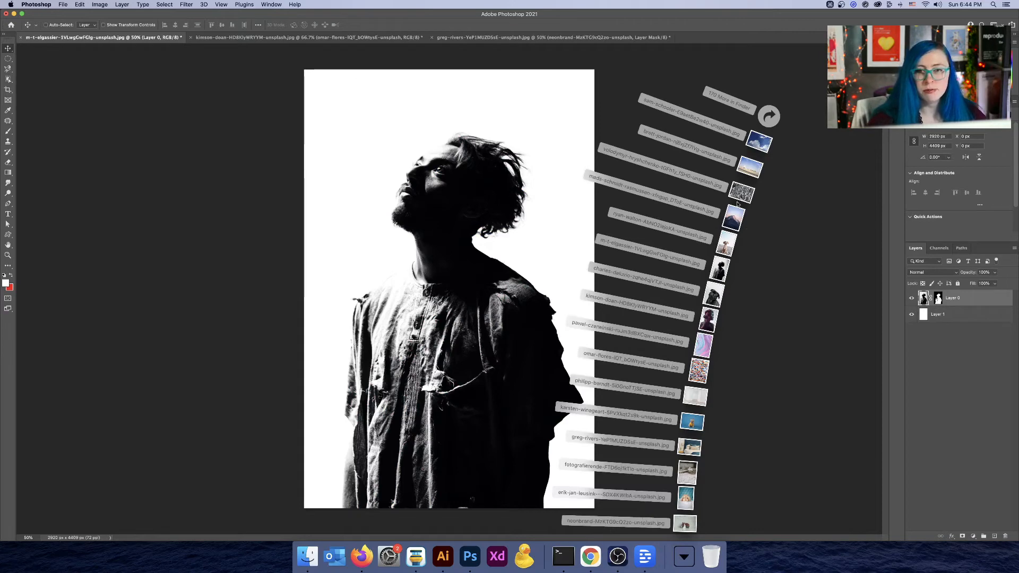
left_click_drag(734, 218, 448, 223)
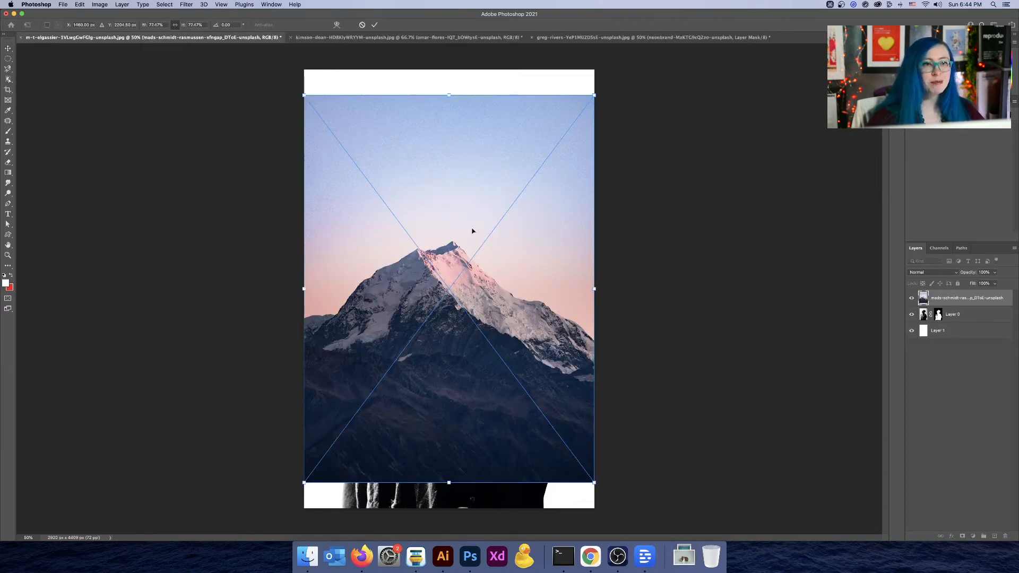
left_click_drag(518, 182, 518, 208)
key("Return")
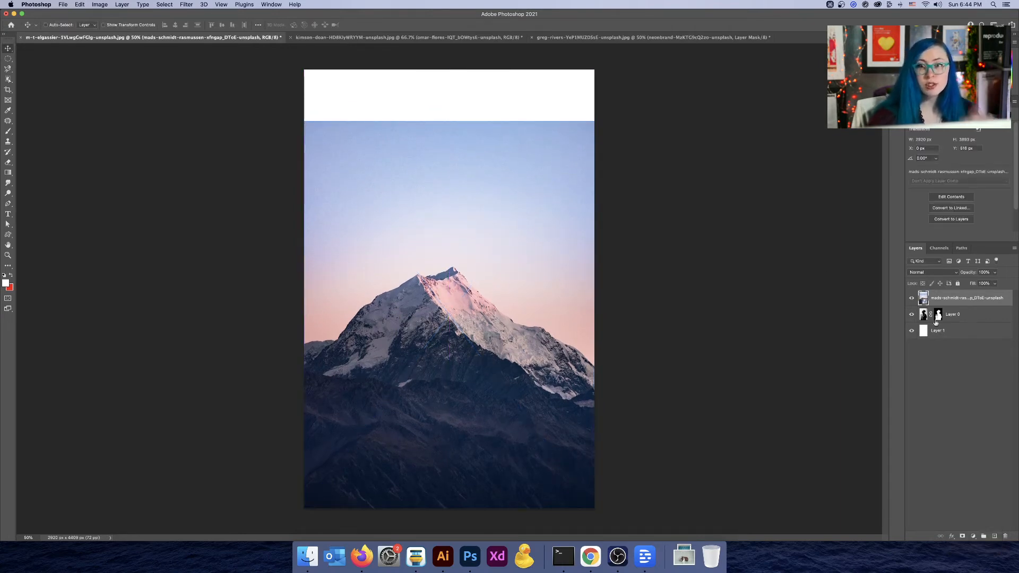
Clip the mountain photo to the masked man layer with a clipping mask
key("ctrl")
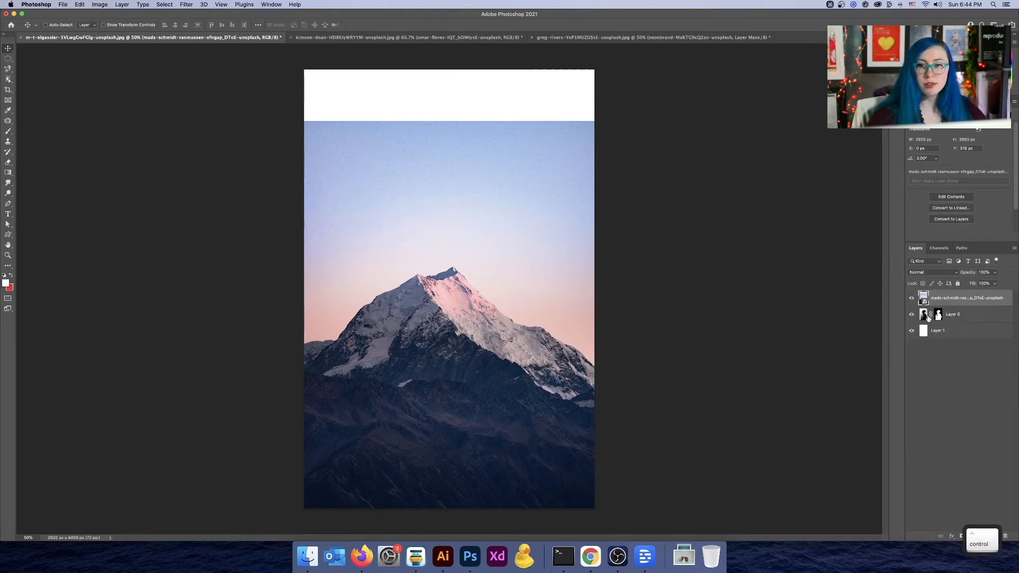
left_click(949, 295, "ctrl")
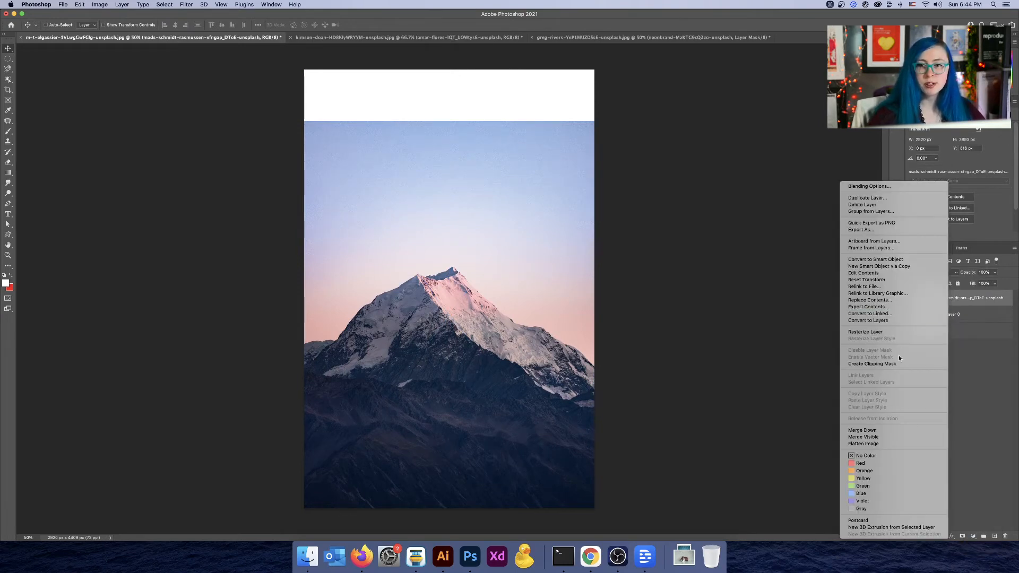
left_click(892, 366)
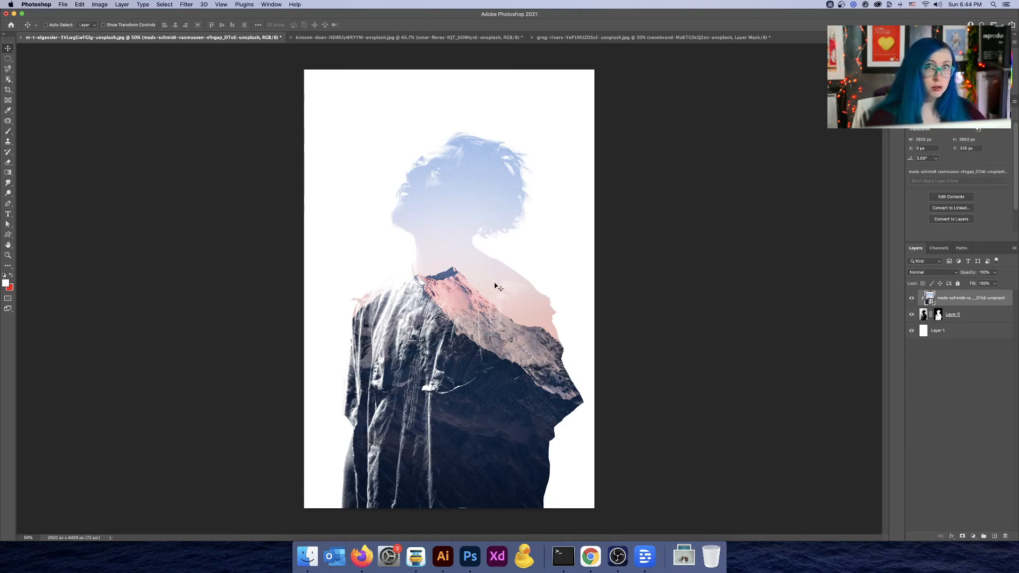
Examine how the mountain photo shows through the shirt folds and the man's face inside the silhouette
key("alt")
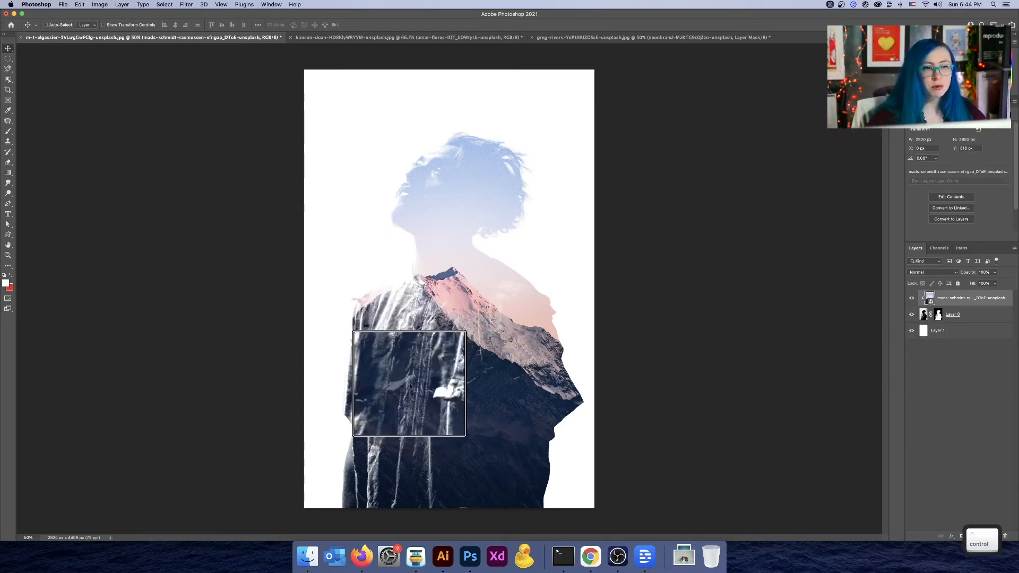
key("alt")
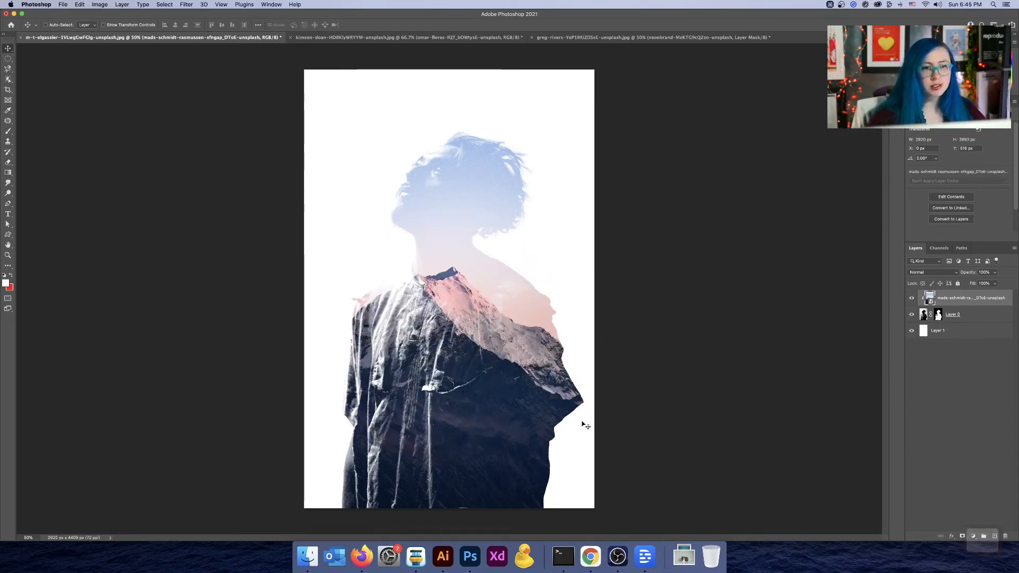
key("alt")
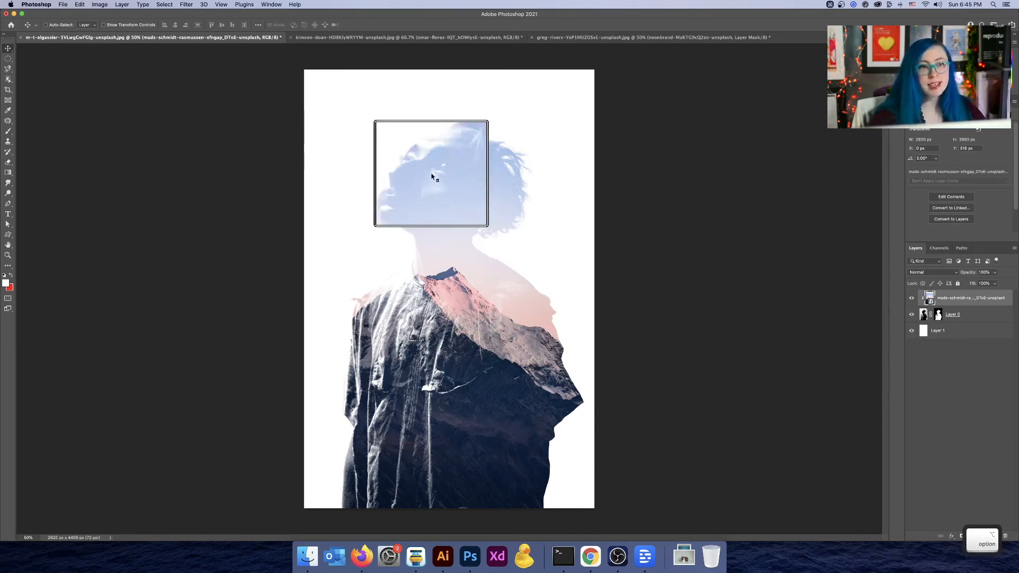
key("alt")
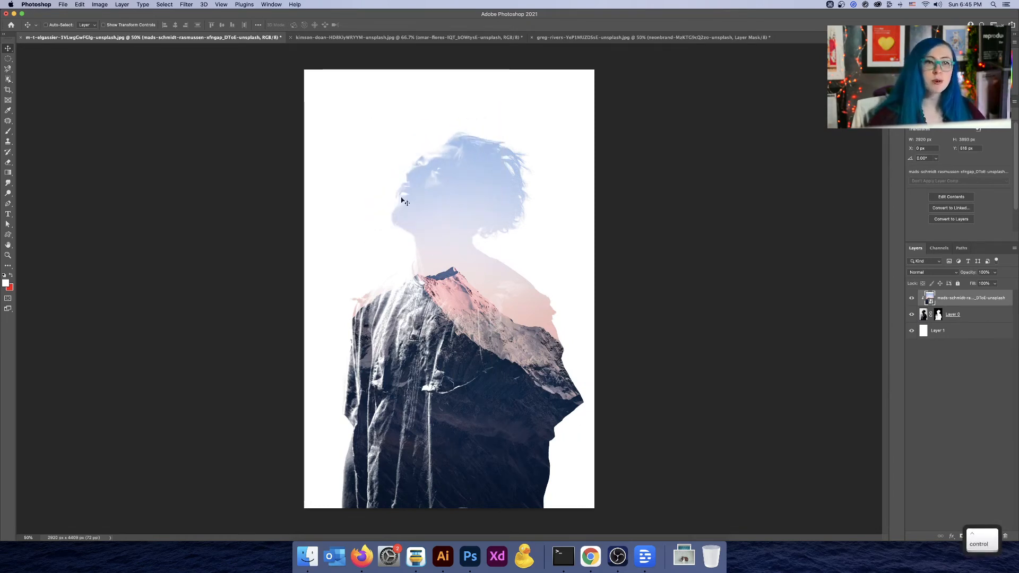
key("alt")
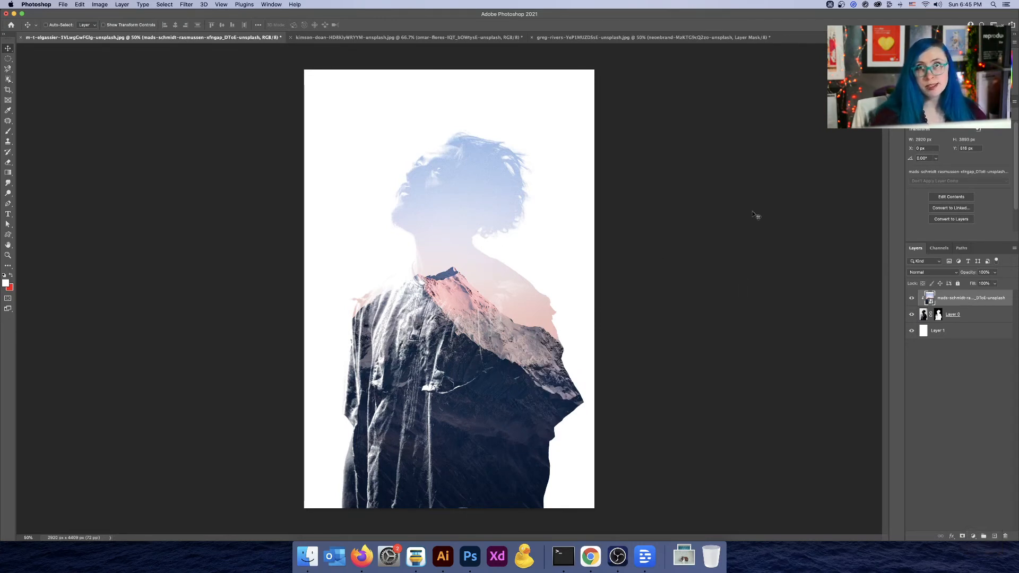
key("ctrl")
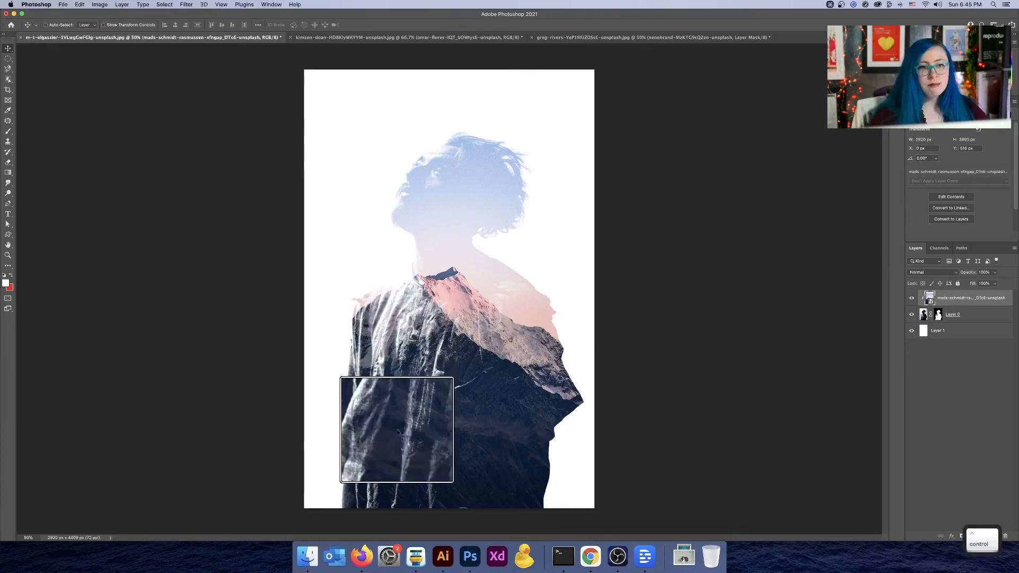
key("alt")
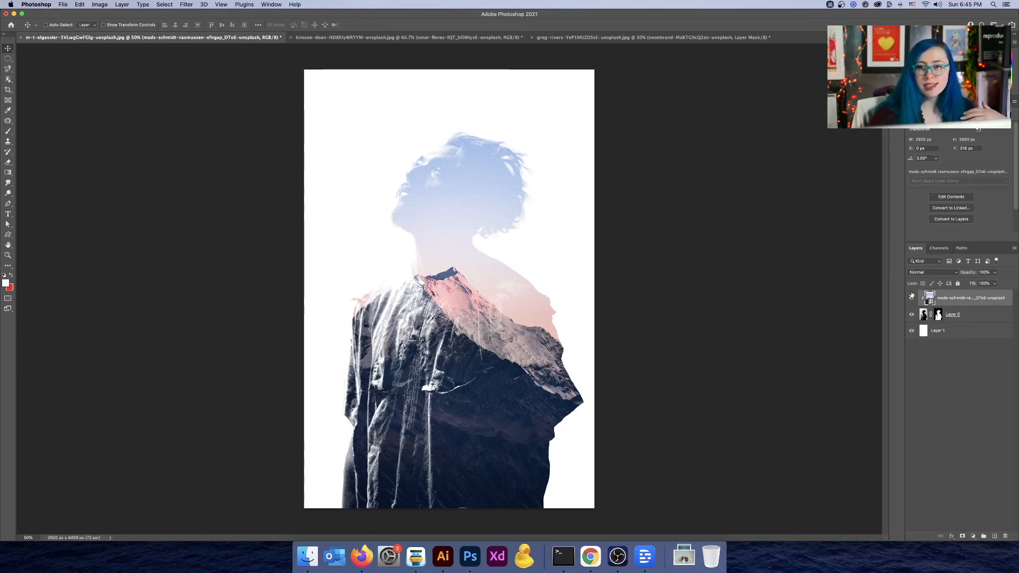
Set the clipped mountain layer's blend mode to Pin Light and its opacity to 70%
left_click(935, 272)
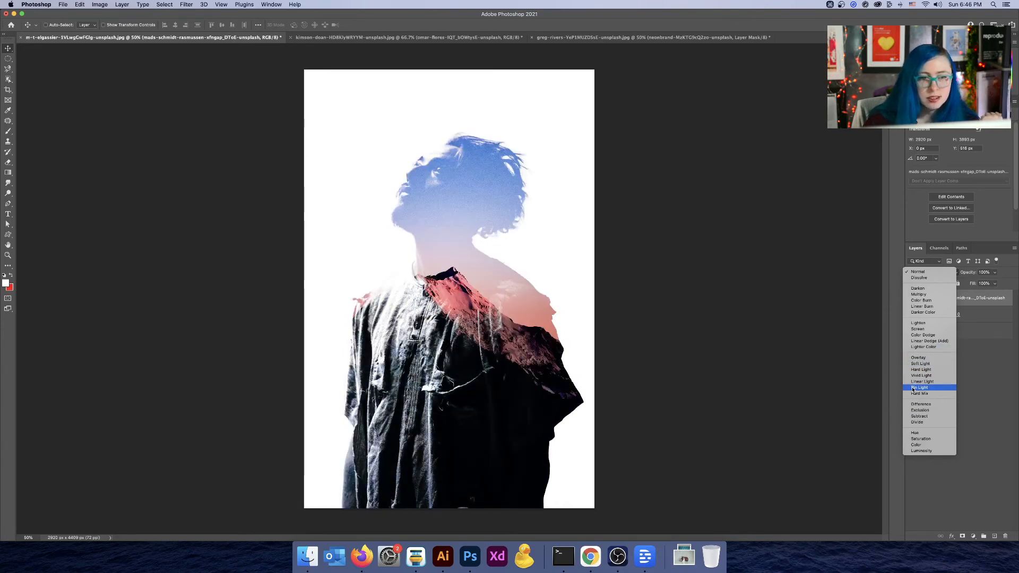
left_click(913, 389)
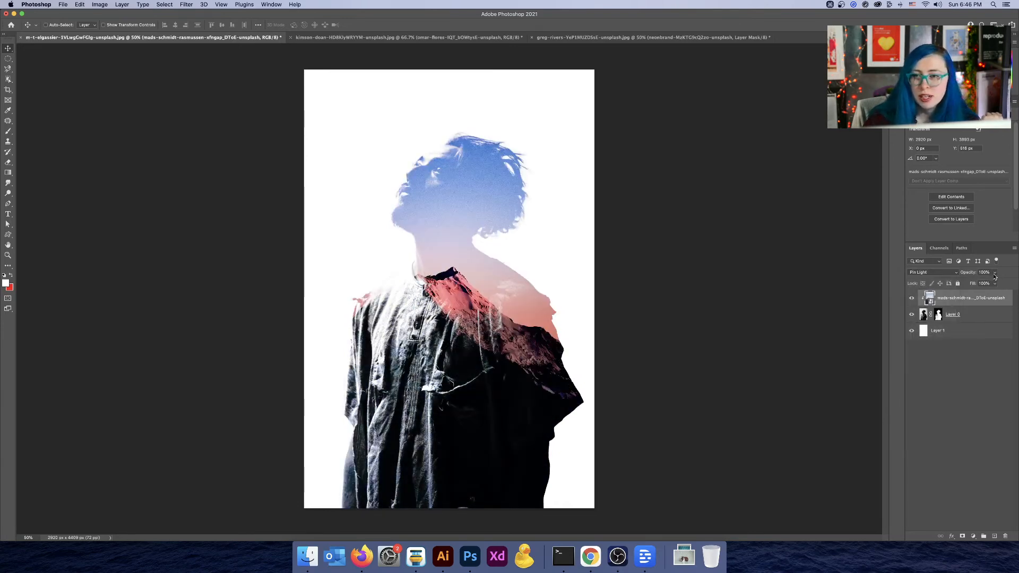
left_click_drag(995, 273, 970, 319)
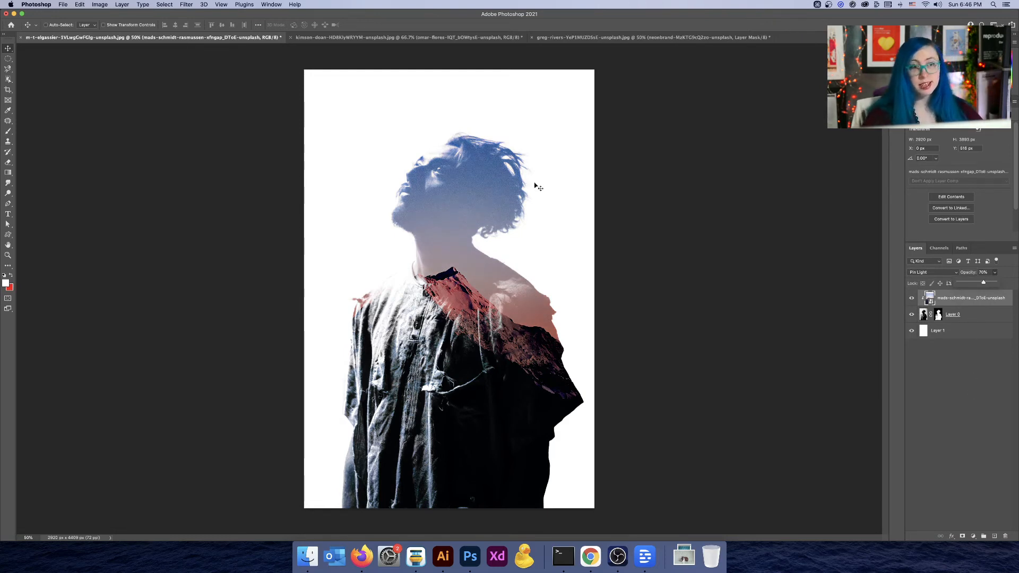
left_click(984, 375)
Duplicate the mountain layer, leaving the copy unclipped on top of the layer stack
left_click(977, 299)
key("super+j")
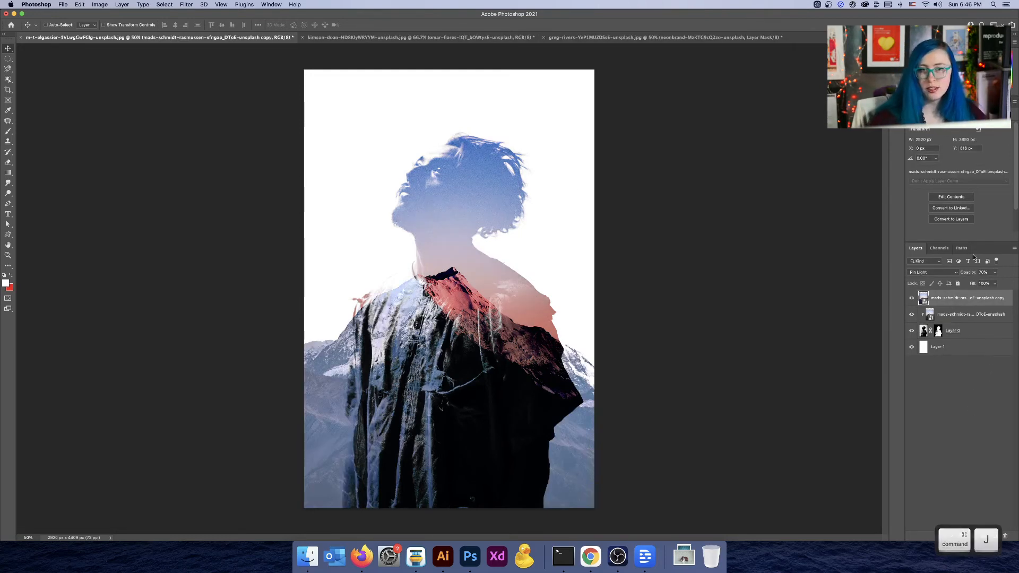
right_click(966, 301)
left_click(739, 167)
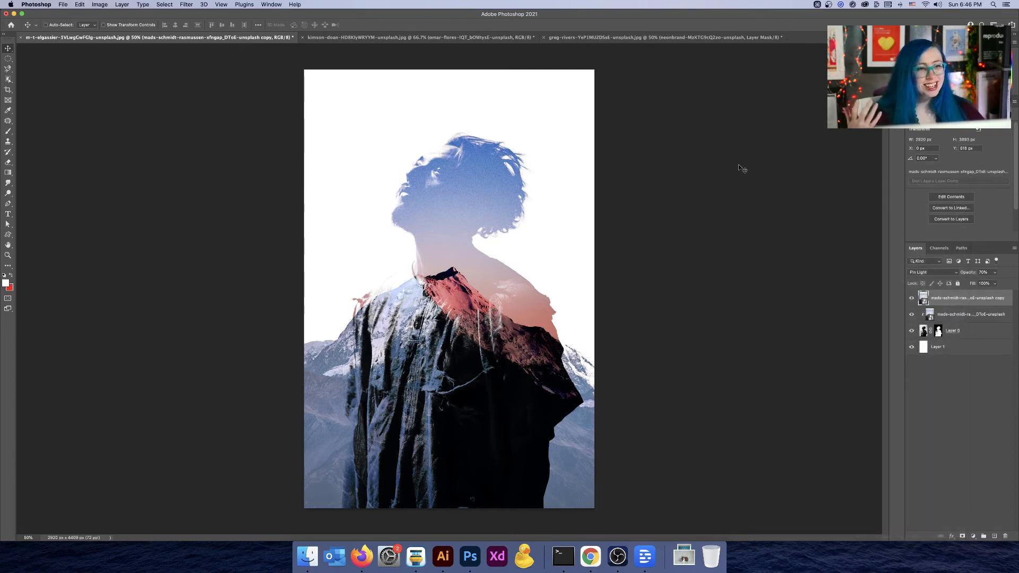
Try the Screen and Multiply blend modes on the mountain copy, varying its opacity between 0% and 100%
left_click(920, 272)
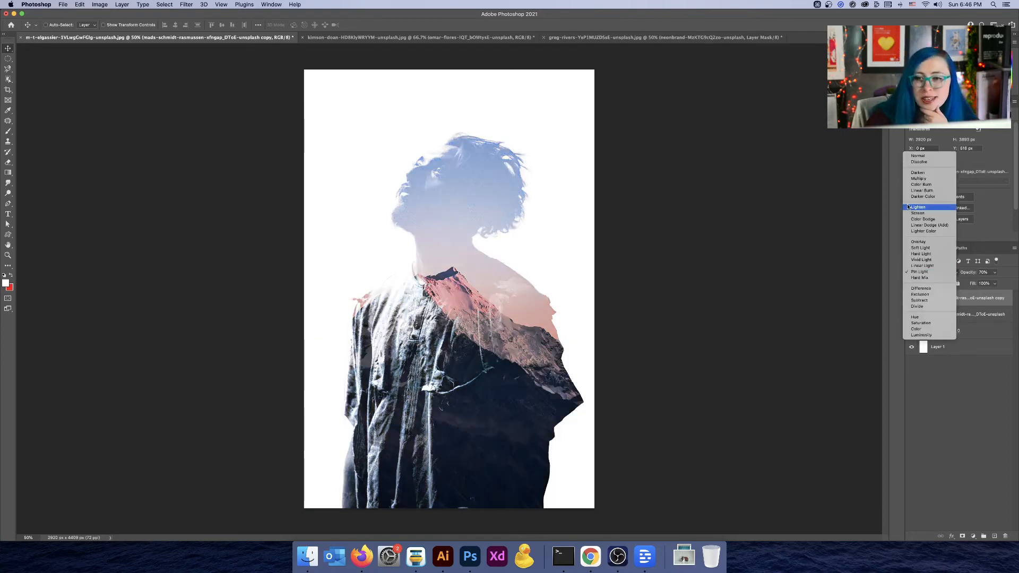
left_click(918, 213)
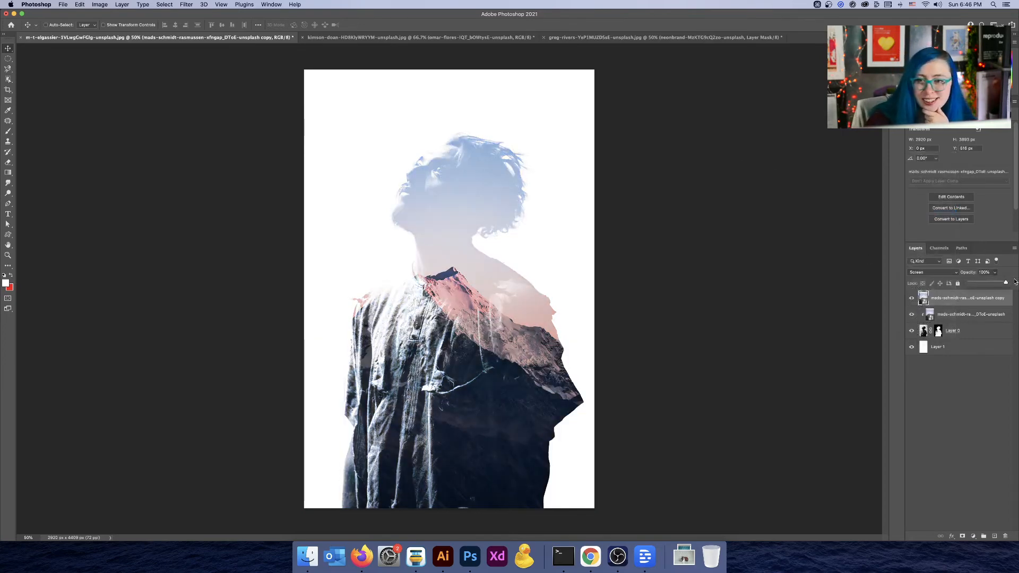
left_click_drag(1015, 282, 965, 285)
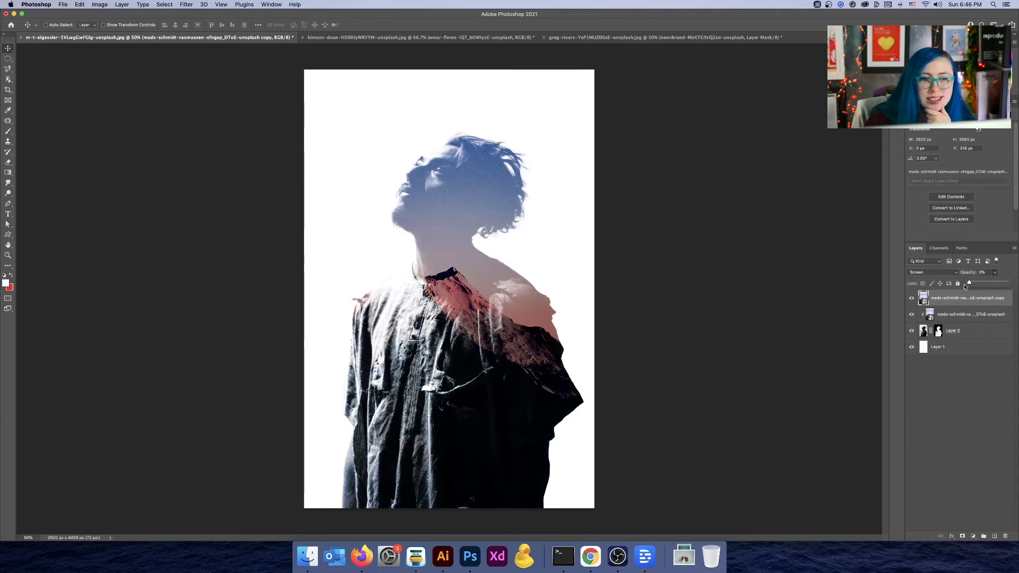
left_click(934, 272)
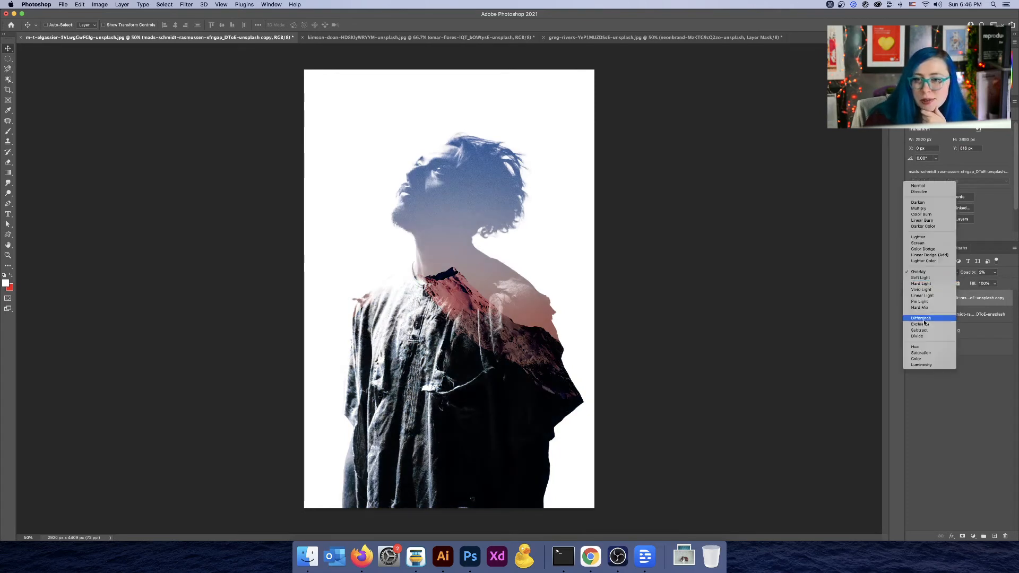
left_click(921, 209)
left_click(995, 273)
left_click_drag(992, 282, 1013, 282)
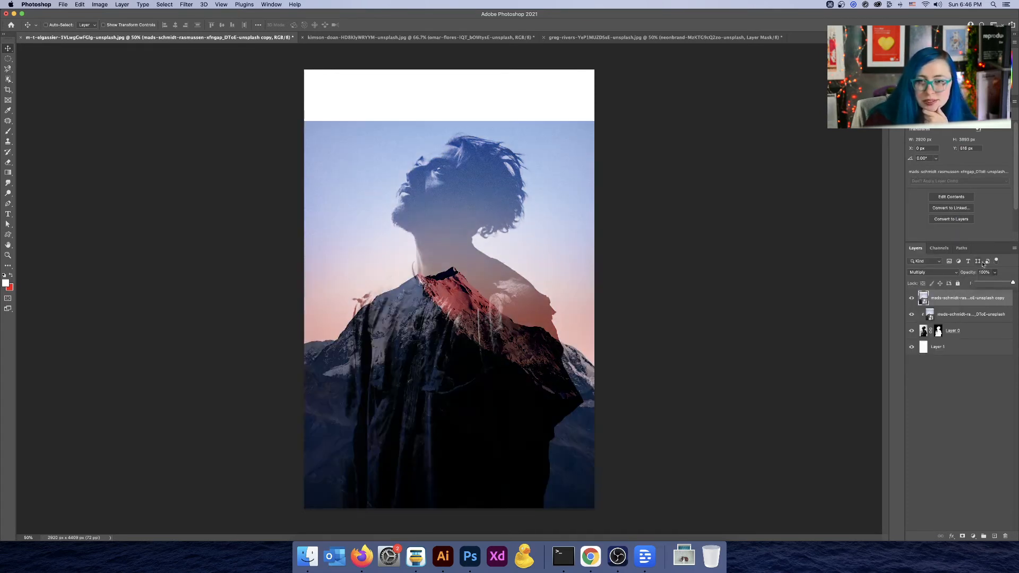
Set the mountain copy's blend mode to Pin Light and its opacity to 15% for a faint background mountain
left_click(949, 275)
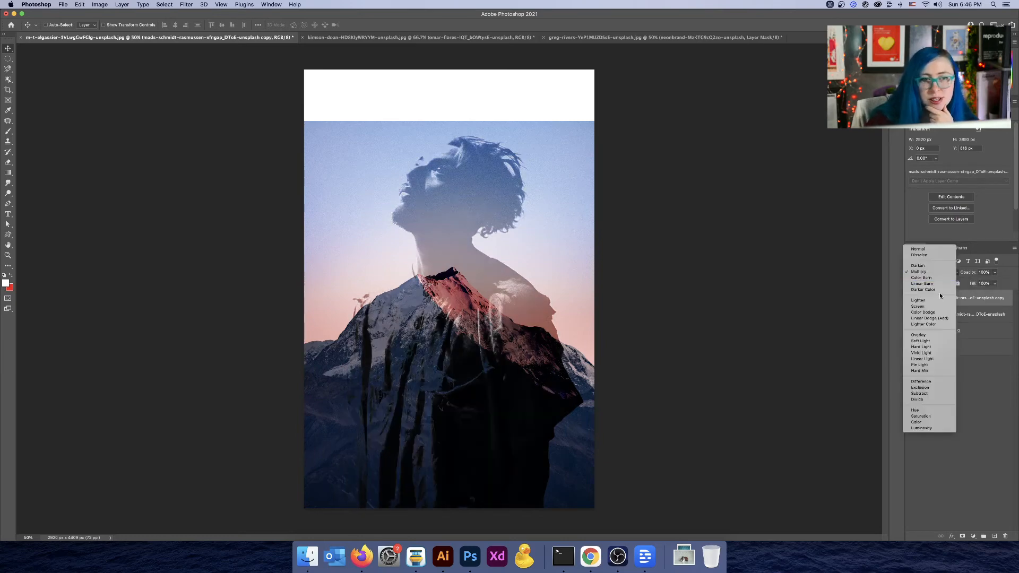
left_click(923, 359)
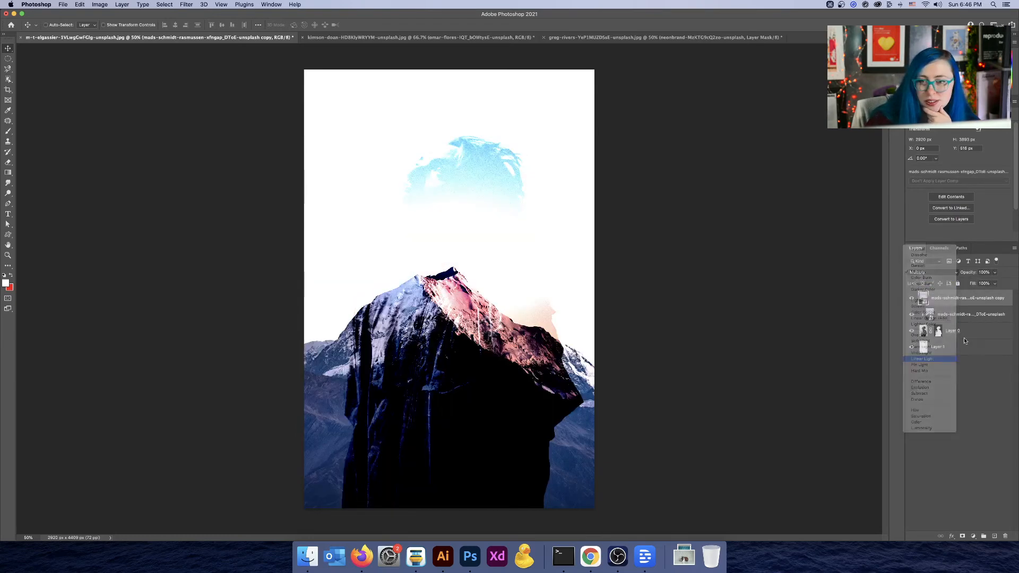
left_click(994, 273)
left_click_drag(996, 282, 967, 285)
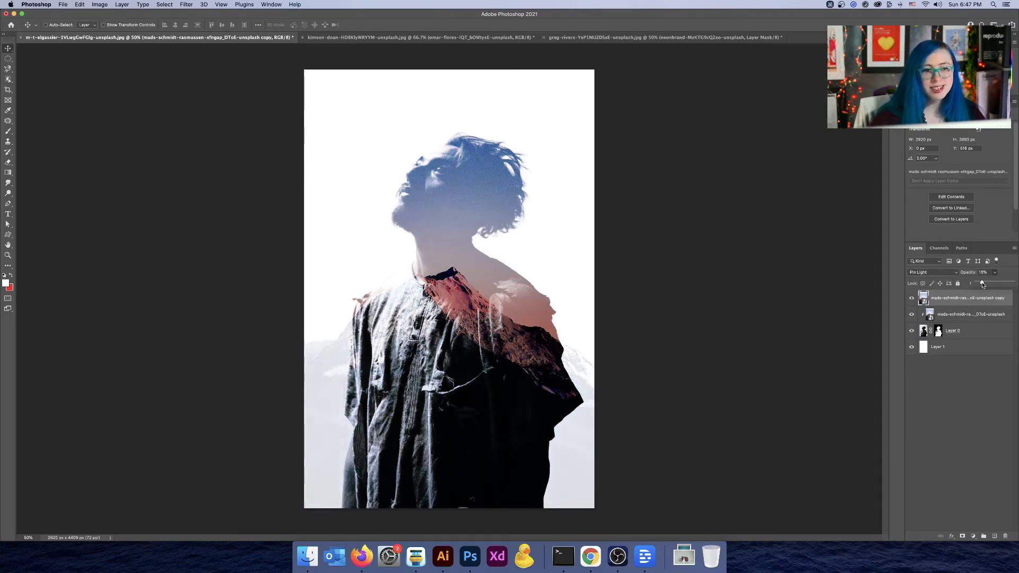
left_click(712, 180)
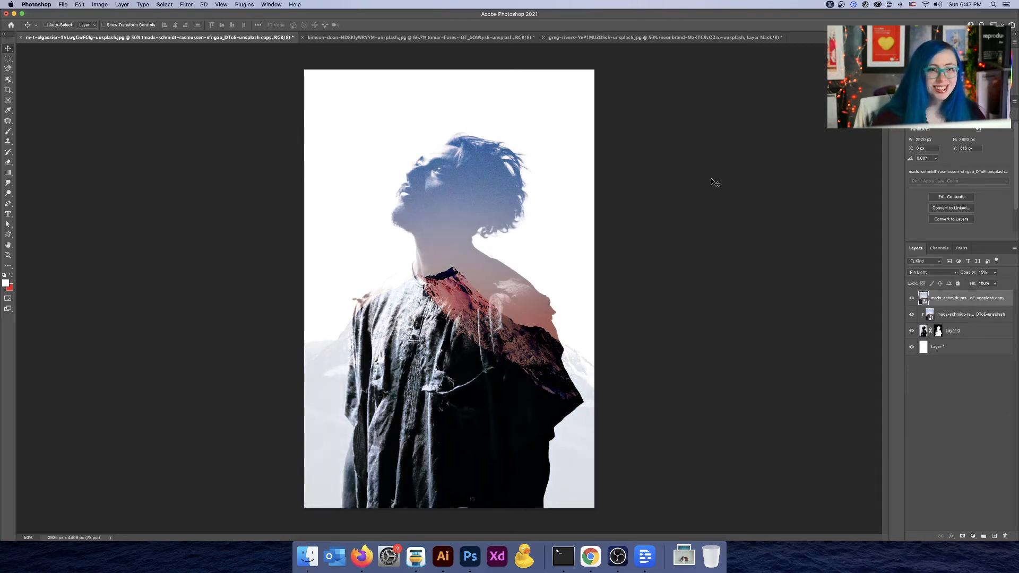
Add the black Proxima Nova Extrabold Italic text "It's always been inside you" on three lines above the man's face
left_click(8, 213)
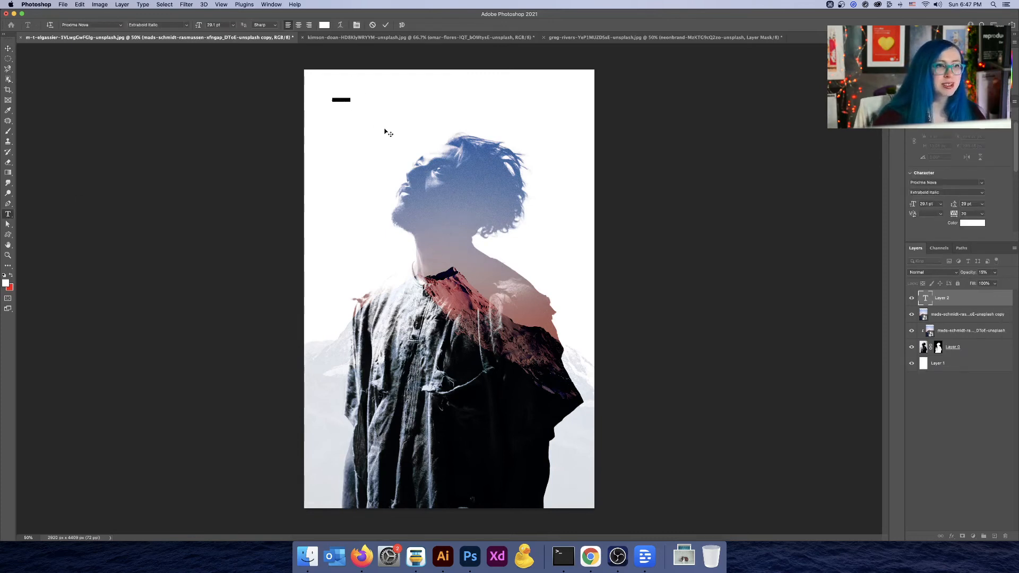
left_click(8, 49)
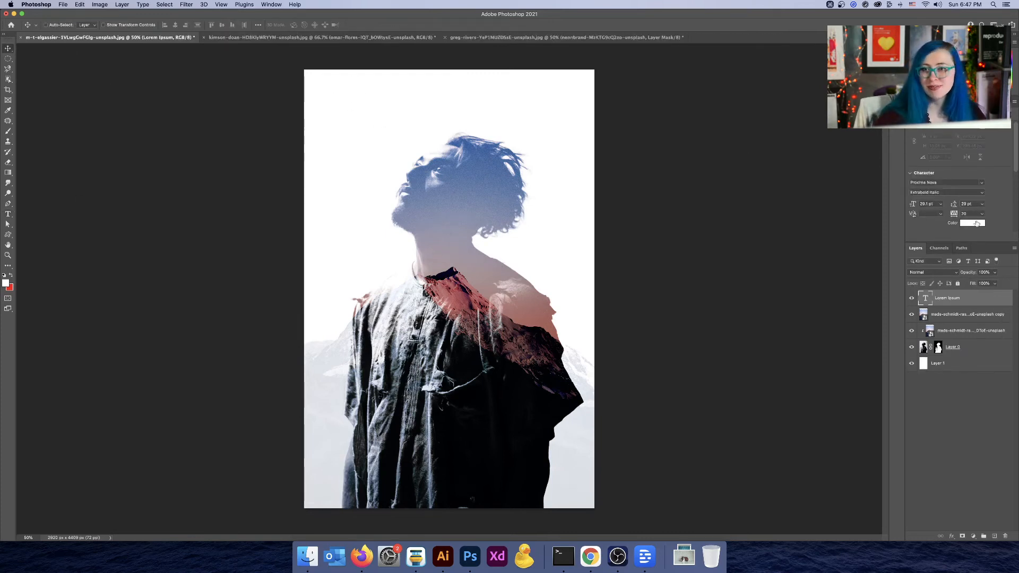
left_click(976, 224)
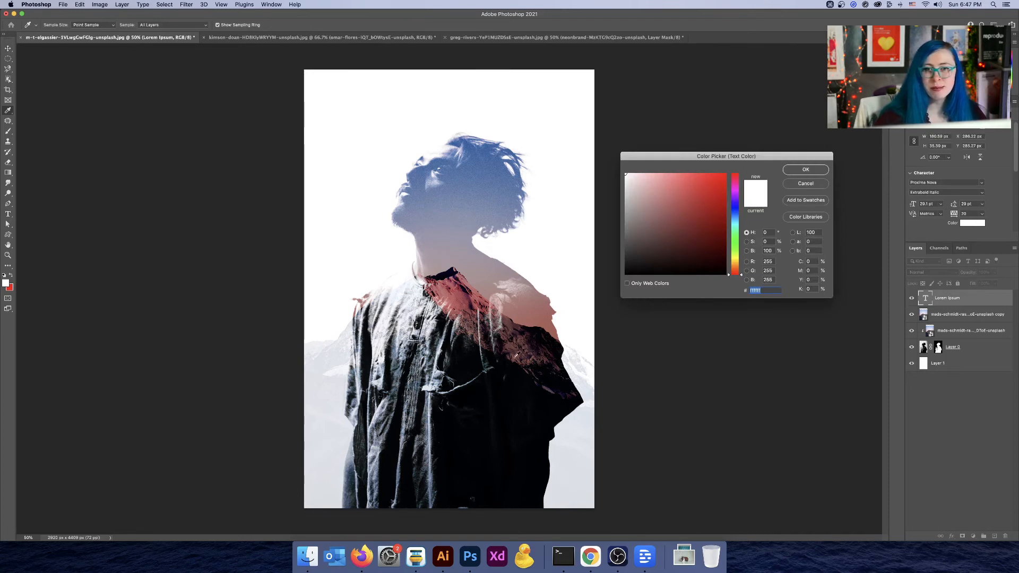
left_click(509, 373)
key("Return")
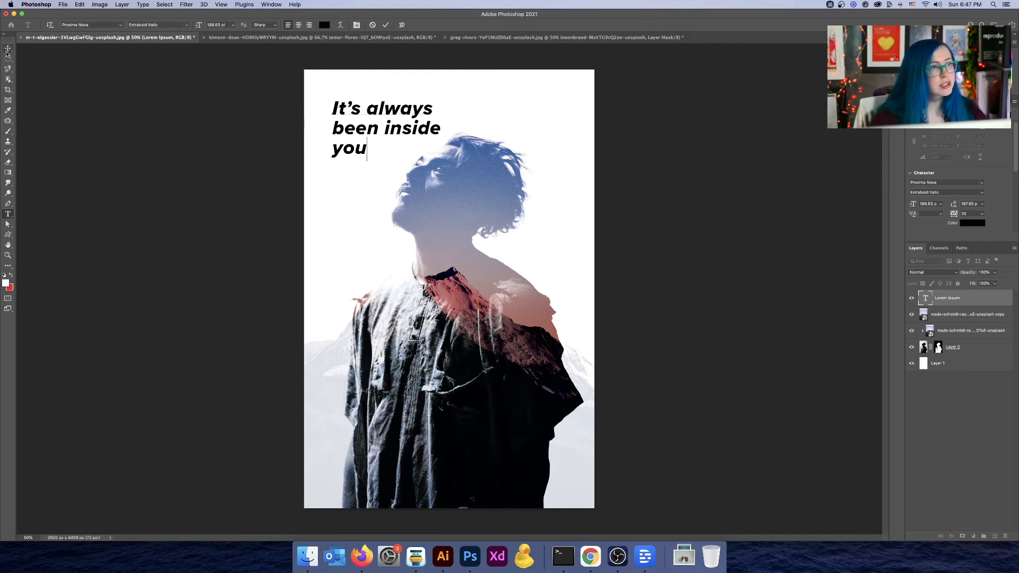
left_click(7, 50)
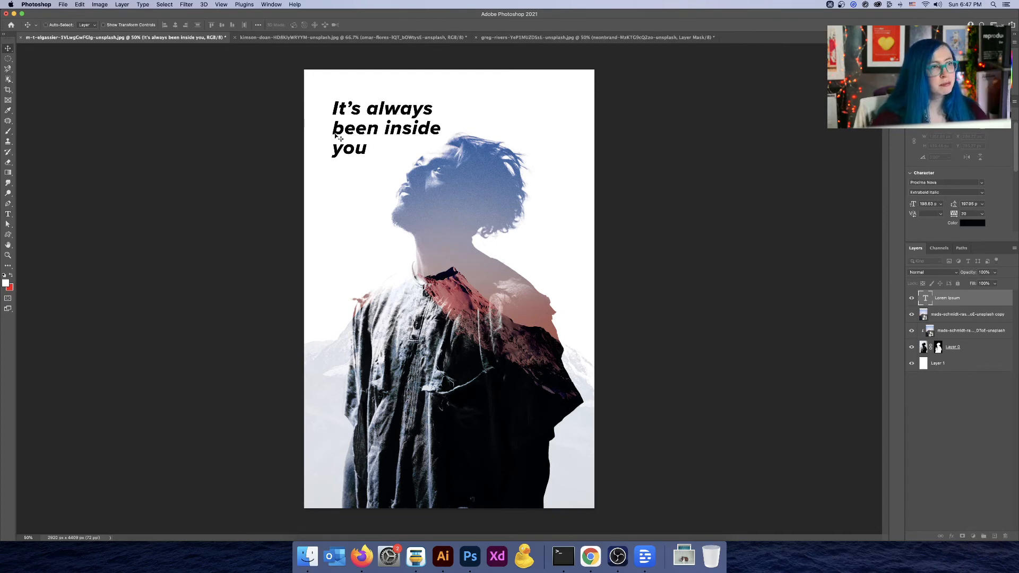
left_click_drag(337, 129, 332, 133)
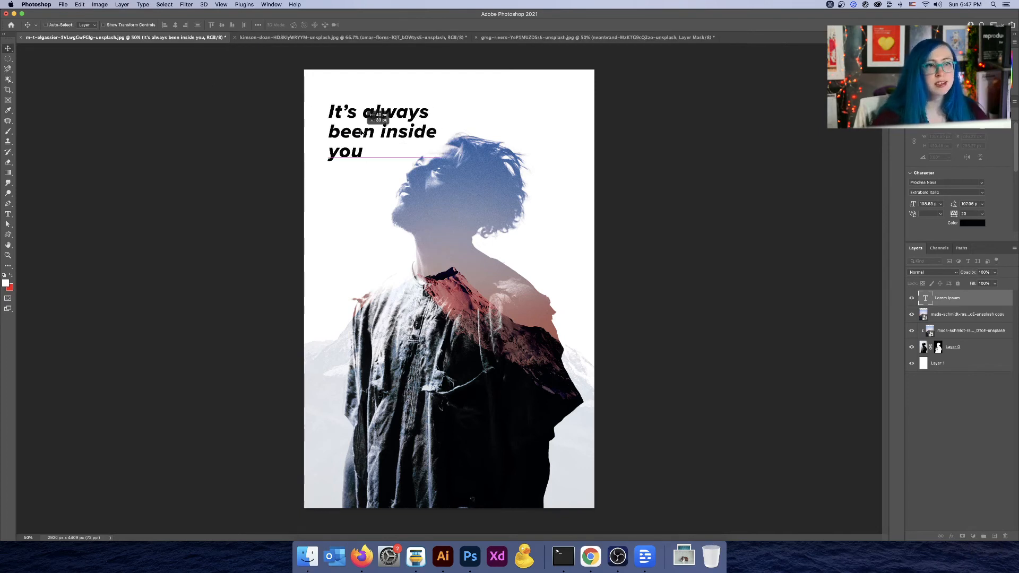
Scale the text, both mountain layers and the man together to about 88%, keeping the lower-right corner of the canvas fixed
left_click(974, 340, "shift")
key("super+t")
left_click_drag(305, 70, 339, 122)
key("Return")
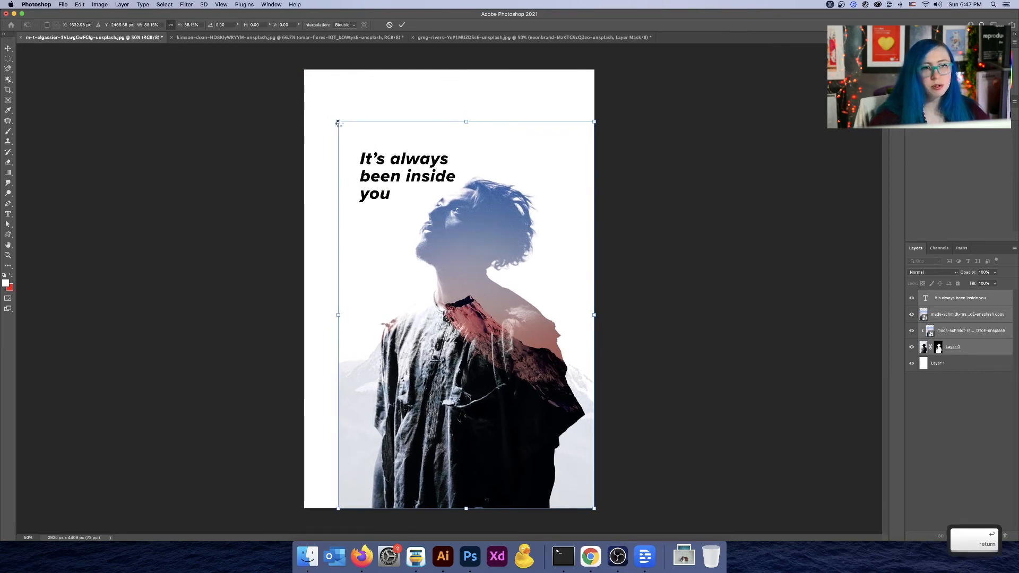
Enlarge both mountain layers together to about 113% so they span the canvas width, and shift them down on the man's body
left_click(983, 347)
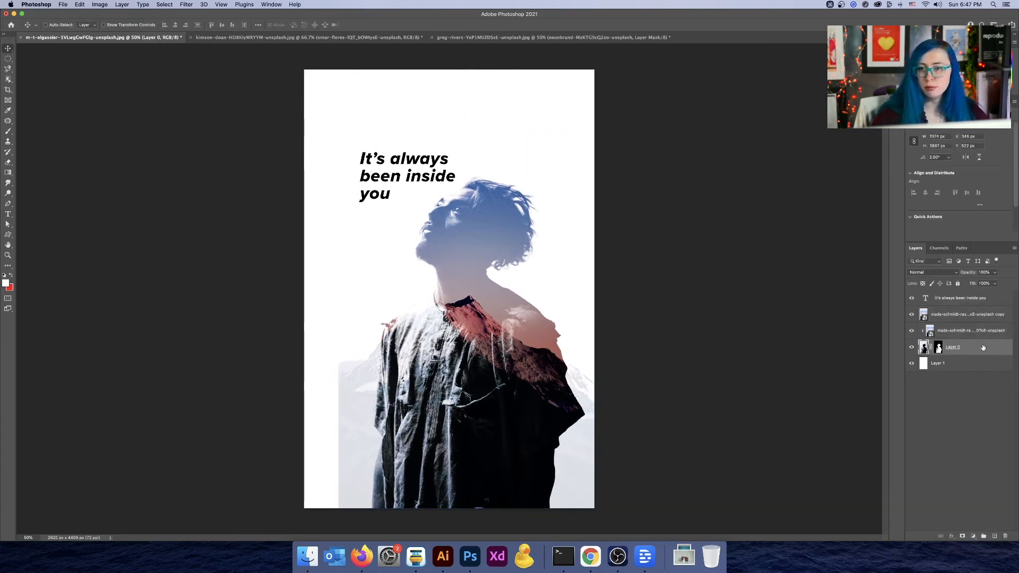
left_click(994, 330)
left_click(977, 315)
key("ctrl+t")
left_click_drag(338, 167, 304, 120)
left_click_drag(530, 284, 506, 353)
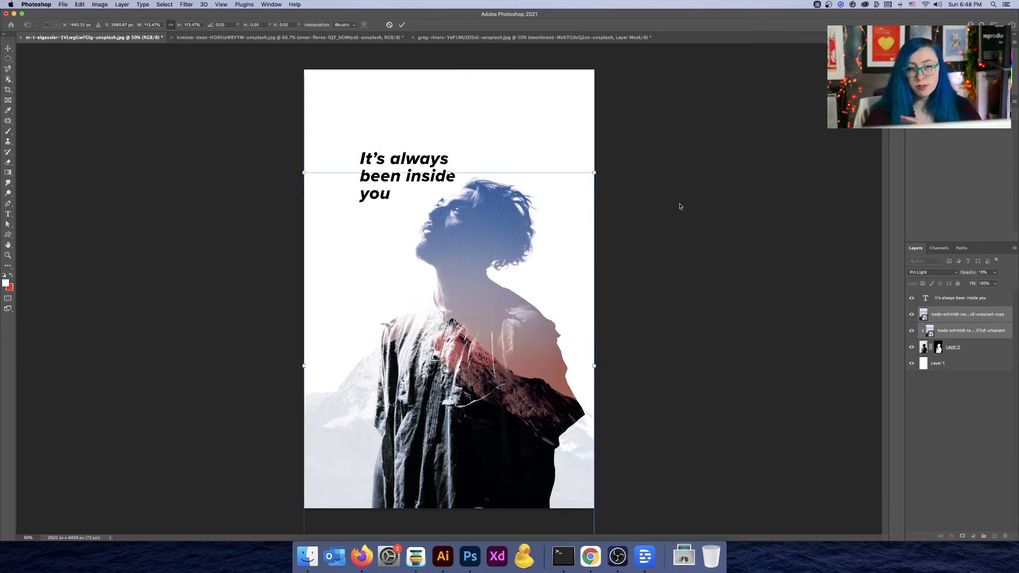
key("Return")
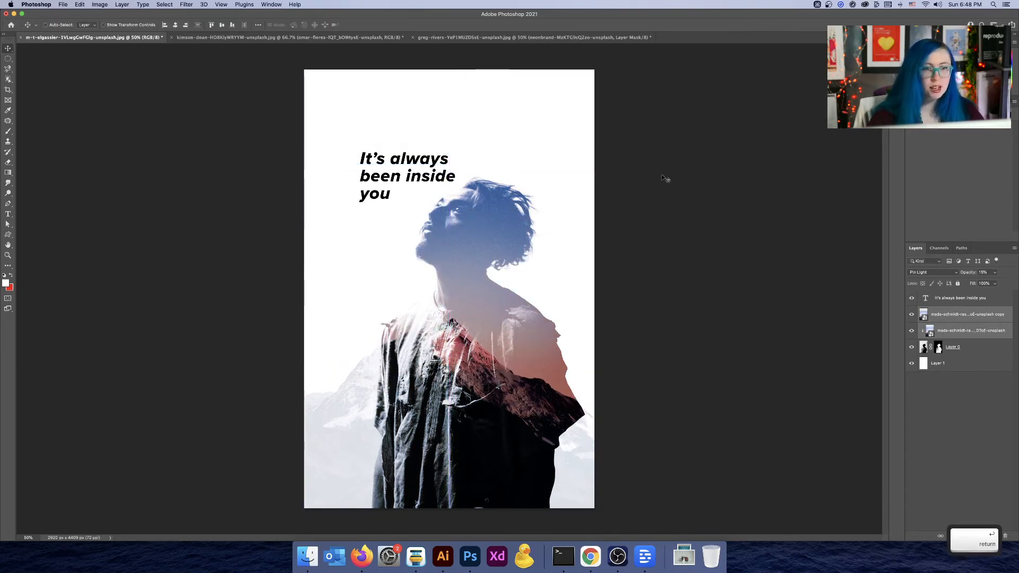
Move the text up into the white space above the man's head and enlarge it to about 224 pt
left_click(980, 299)
left_click_drag(403, 180, 386, 138)
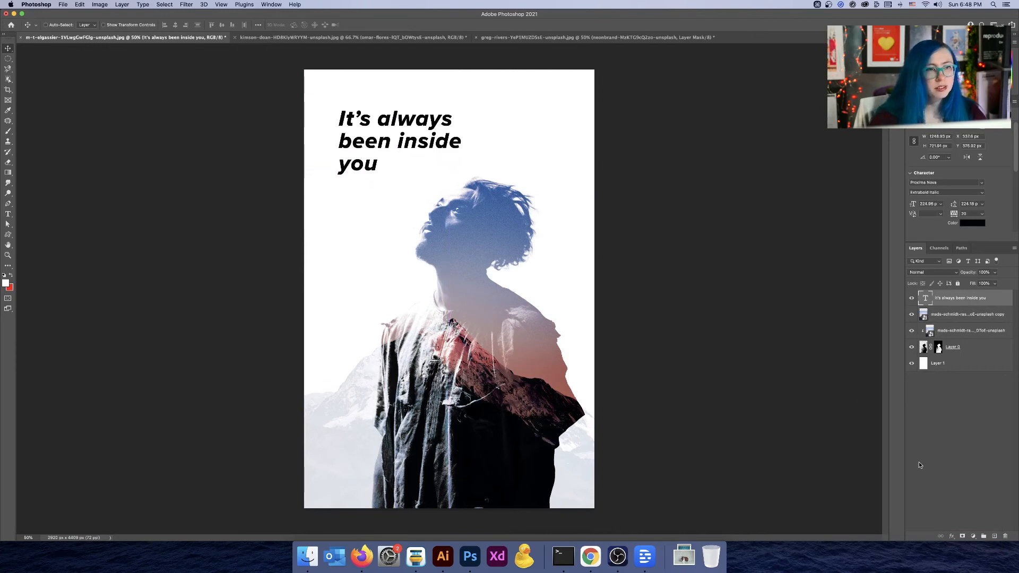
Duplicate the faint 15% mountain copy above the text layer and clip the duplicate to the text
left_click(966, 318)
left_click_drag(986, 317, 989, 292)
right_click(978, 300)
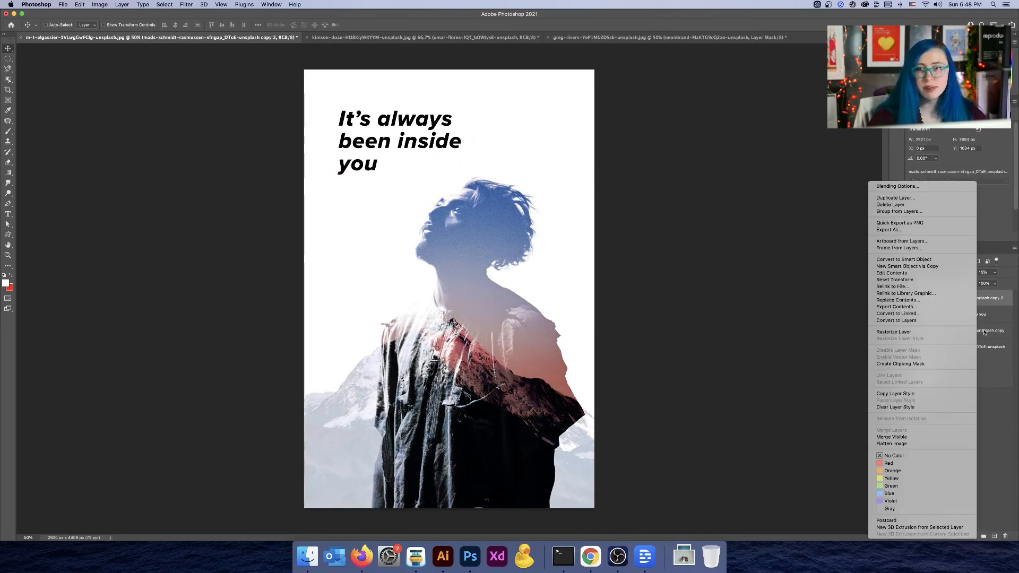
left_click(935, 364)
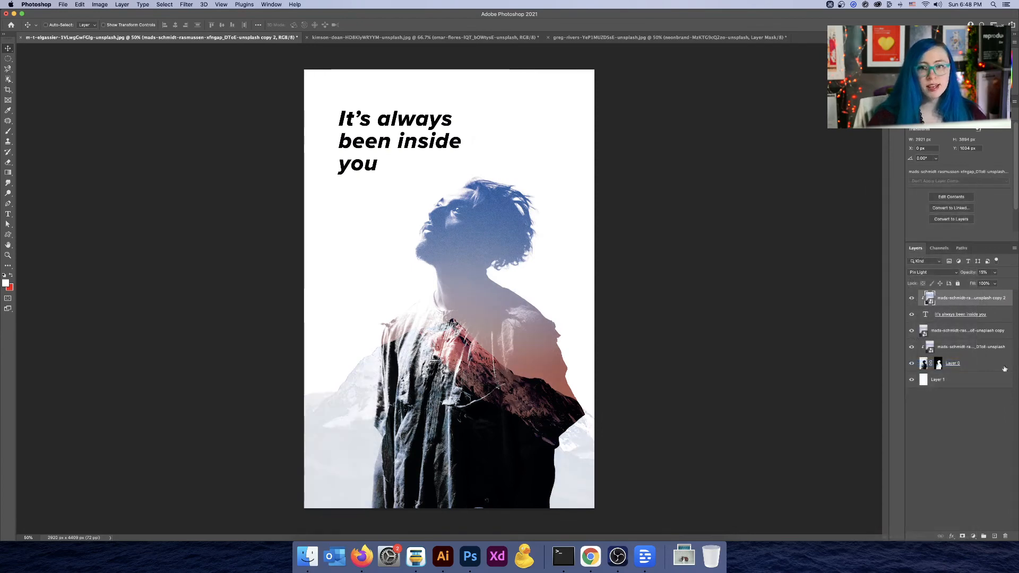
Recolour the text with a dark blue sampled from the man's hair, and set its clipped mountain copy to Normal at 100% opacity
left_click_drag(1005, 314, 1003, 324)
left_click(976, 318)
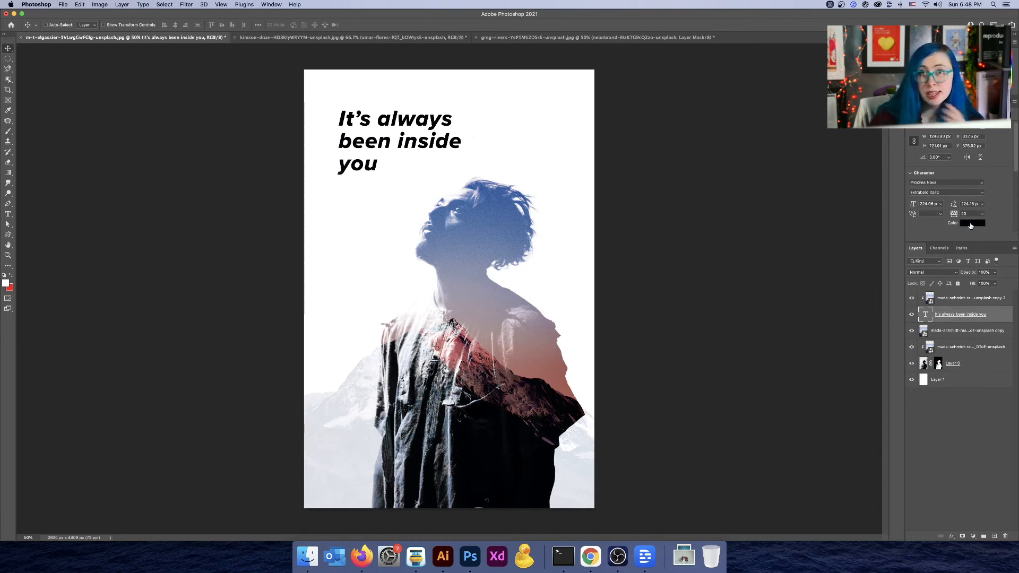
left_click(970, 223)
left_click_drag(502, 339, 481, 302)
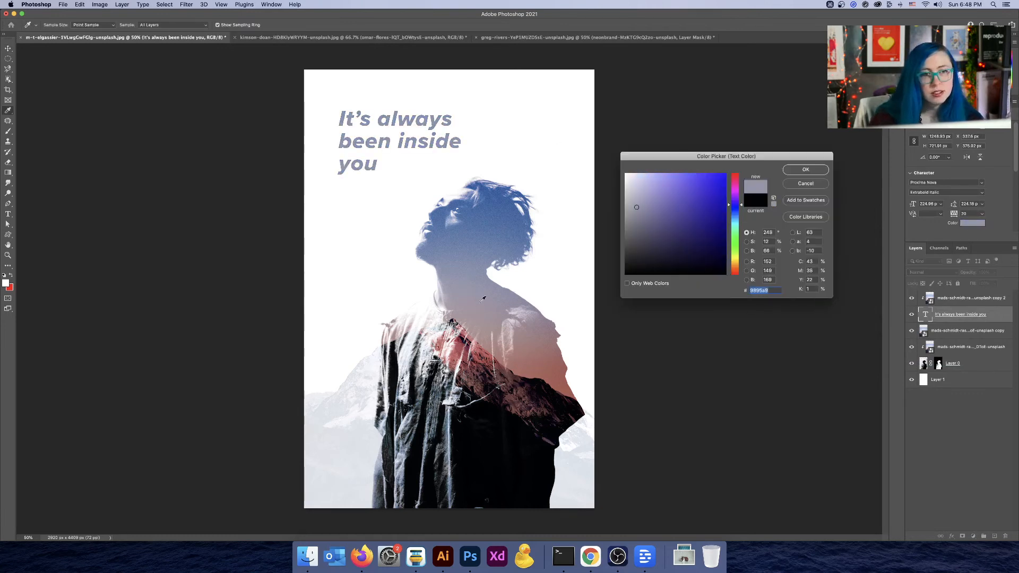
left_click_drag(483, 238, 490, 184)
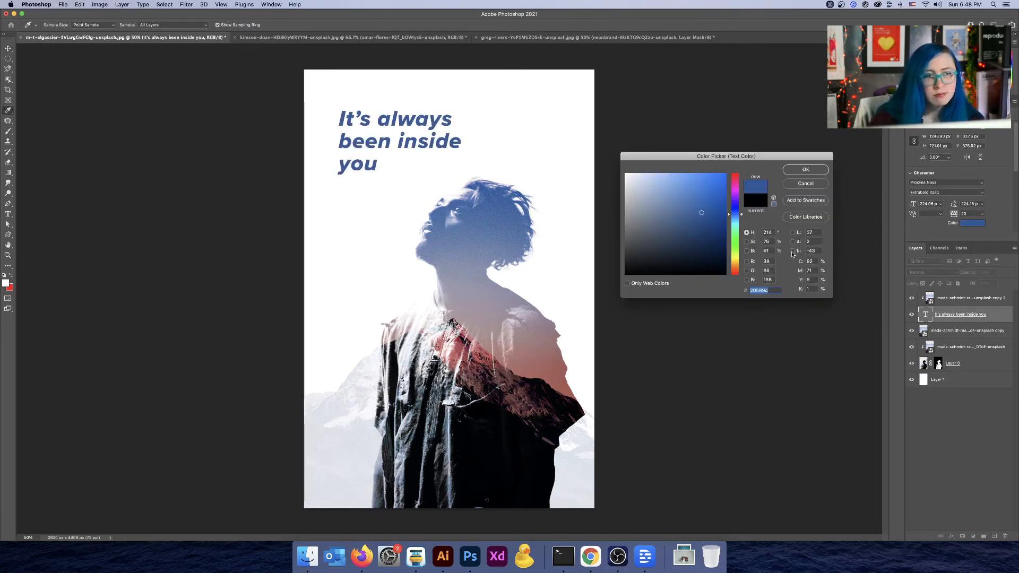
left_click(809, 167)
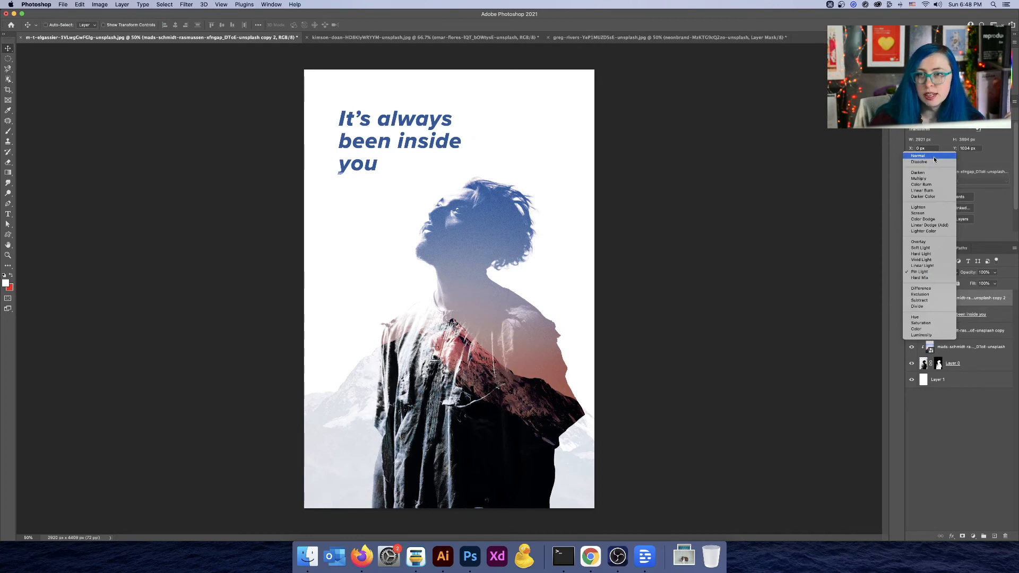
left_click(934, 156)
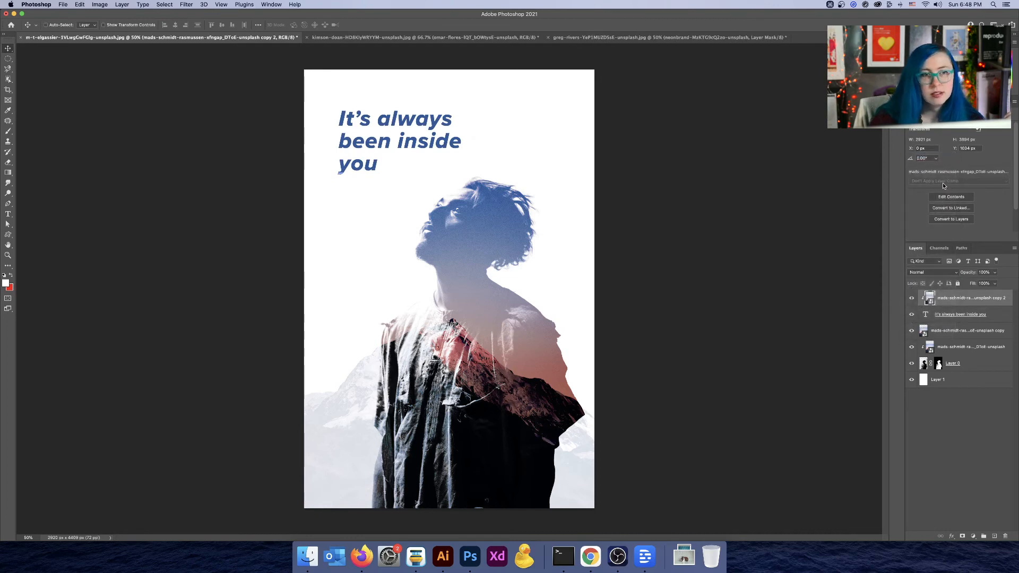
Duplicate the 70% Pin Light mountain layer to the top of the layer stack and clip it to the text
left_click(976, 346)
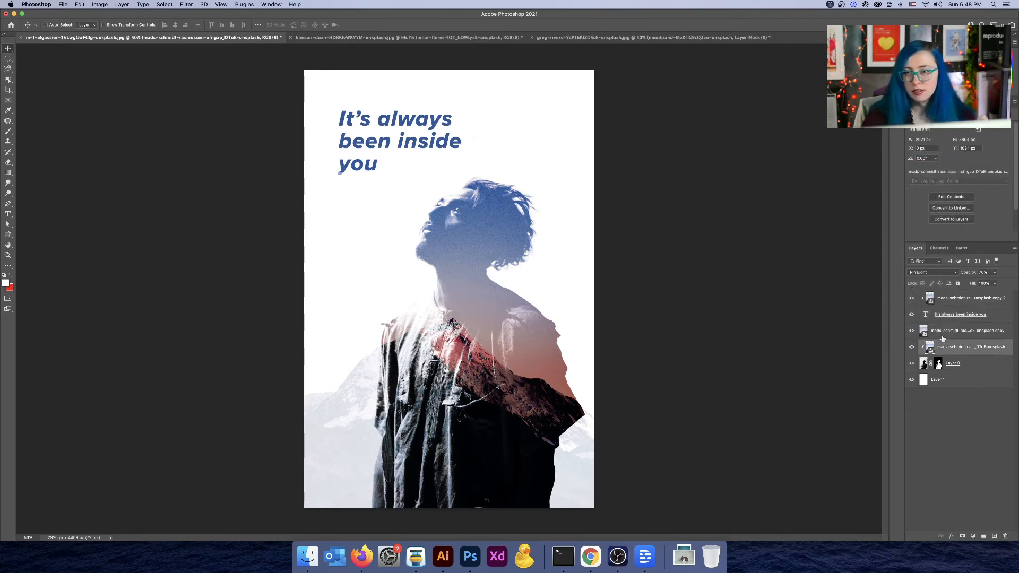
left_click_drag(951, 347, 949, 292)
left_click_drag(949, 296, 949, 295)
right_click(969, 299)
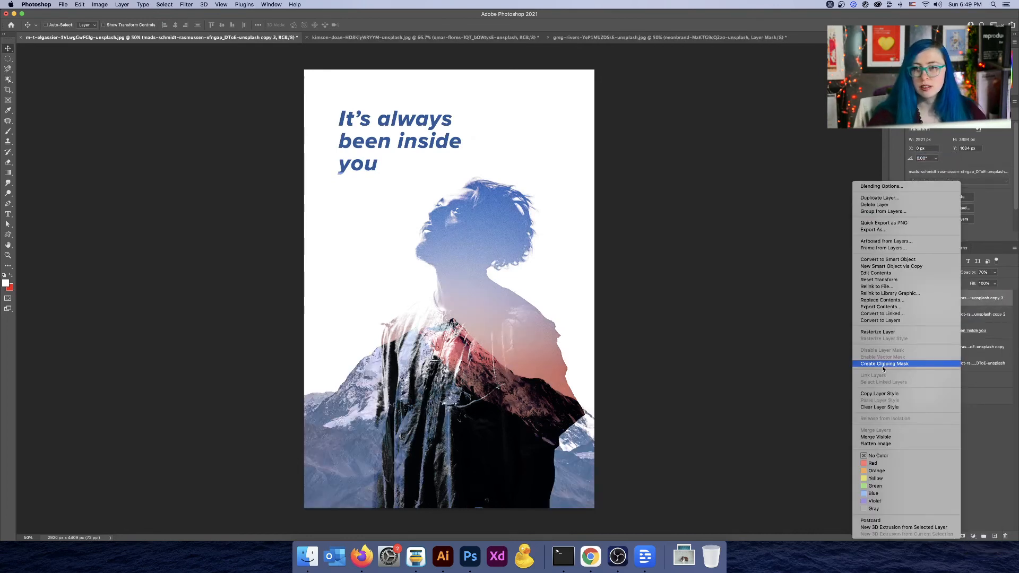
left_click(883, 366)
Delete the Normal-mode mountain copy directly above the text layer, keeping only the Pin Light one clipped to the text
key("super+equal")
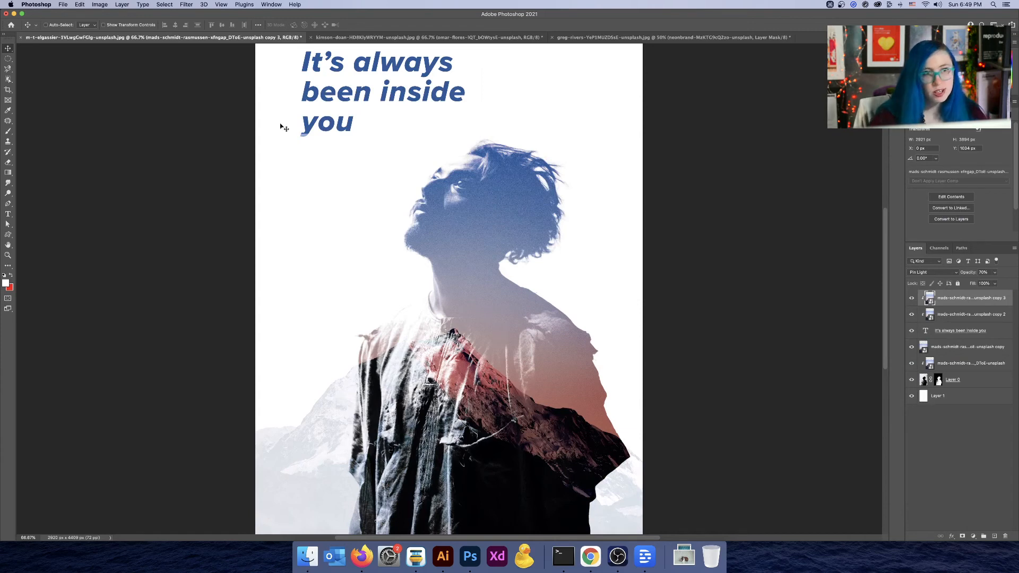
left_click_drag(285, 128, 308, 134)
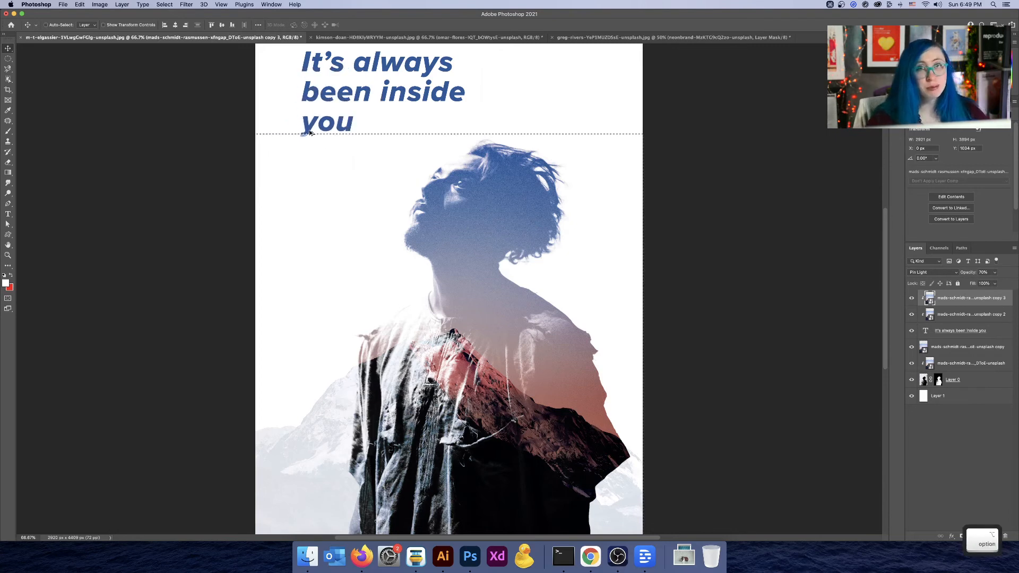
key("cmd+d")
left_click(979, 315)
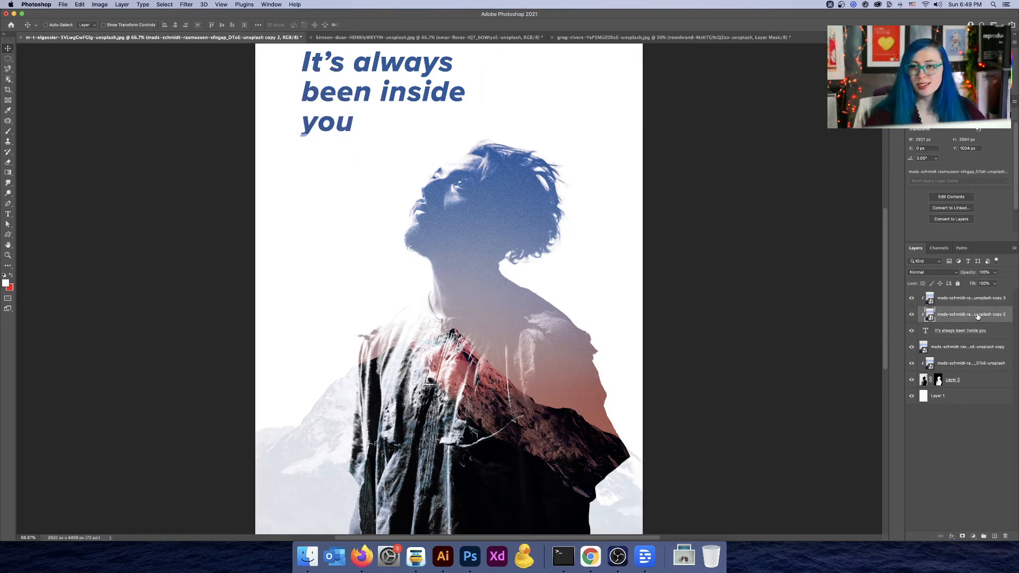
left_click(965, 299)
left_click(975, 319)
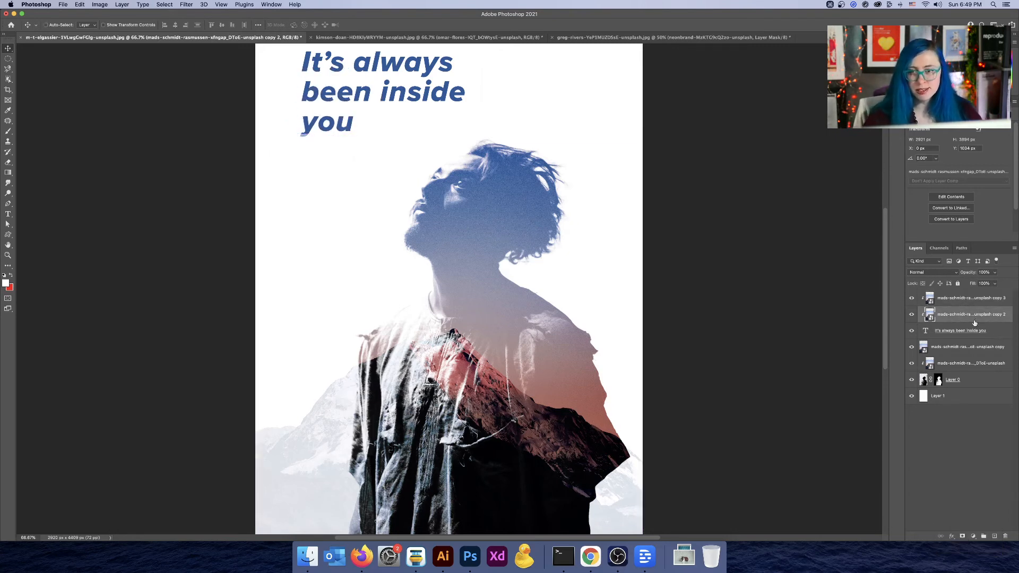
key("BackSpace")
Move the remaining clipped mountain copy up until its sky covers the whole text
left_click(988, 304)
scroll(584, 350, "up", 3)
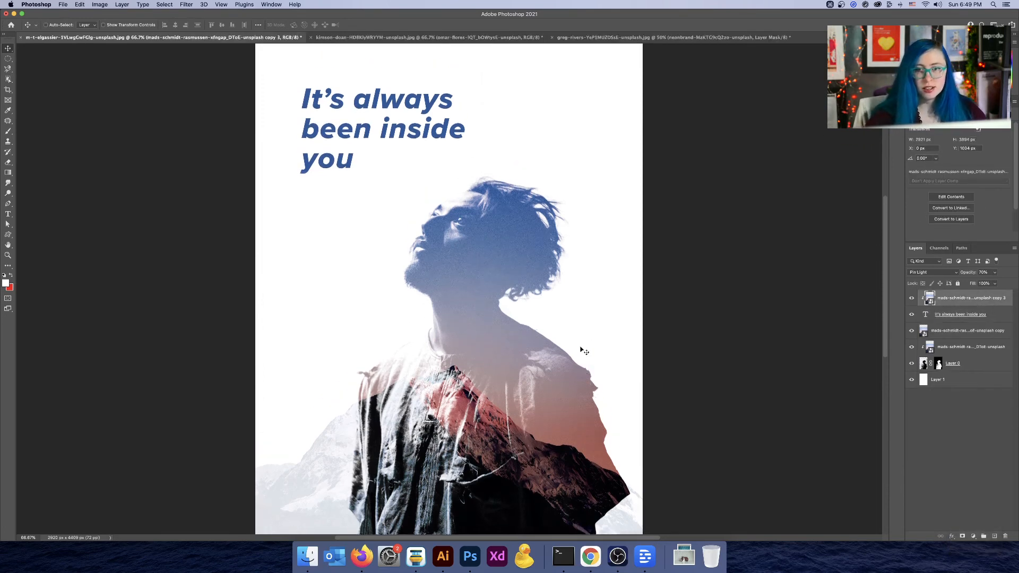
left_click_drag(477, 319, 445, 138)
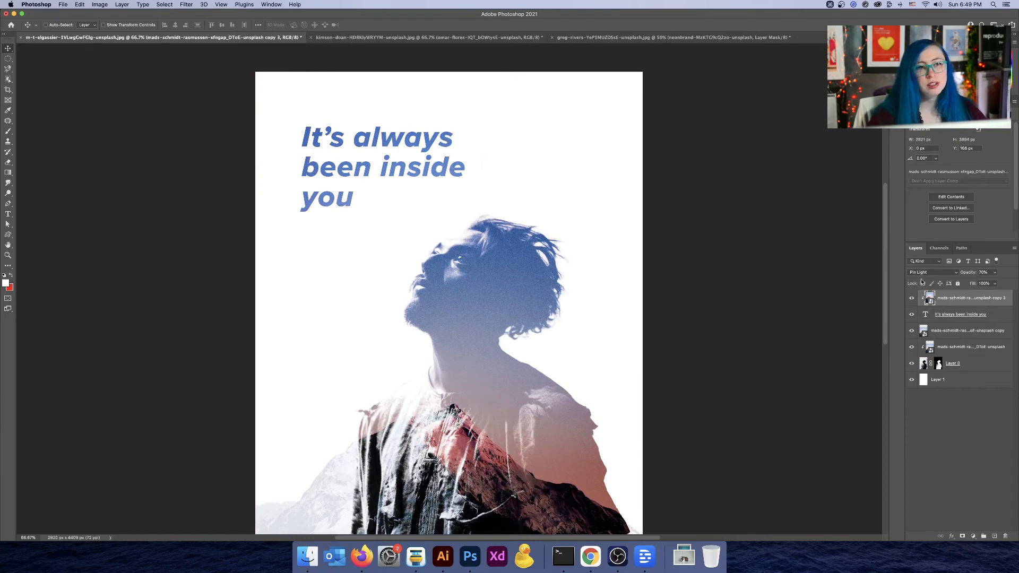
left_click(998, 317)
left_click(972, 223)
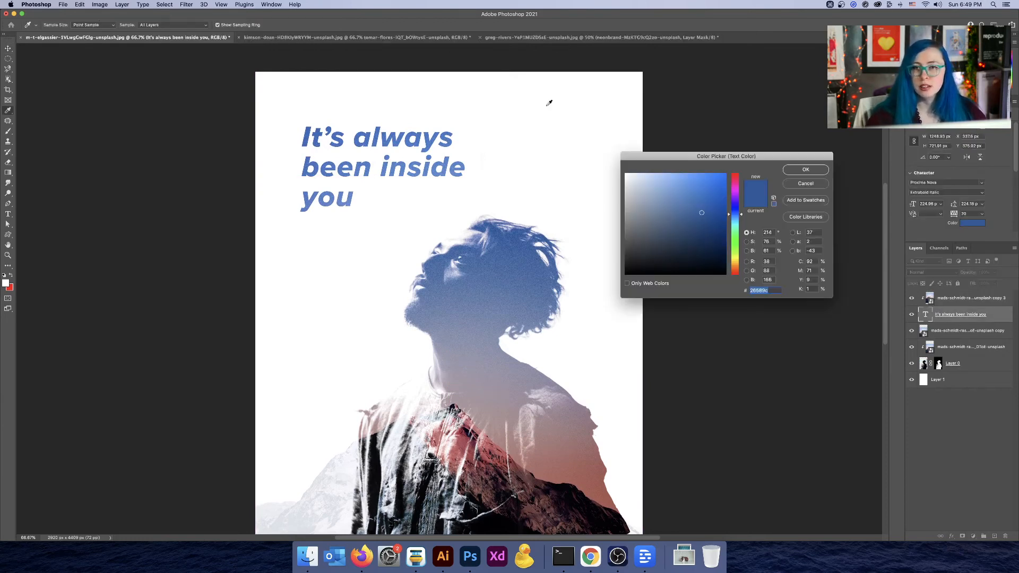
left_click(546, 100)
left_click(794, 185)
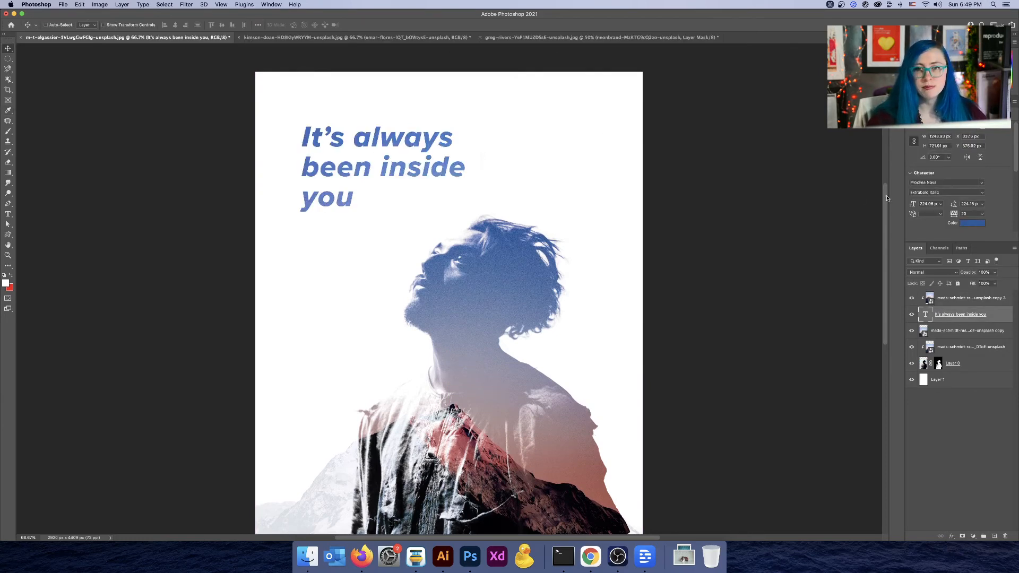
Set the text colour to black (#000000) beneath the clipped mountain copy
left_click(976, 225)
left_click_drag(696, 238, 787, 314)
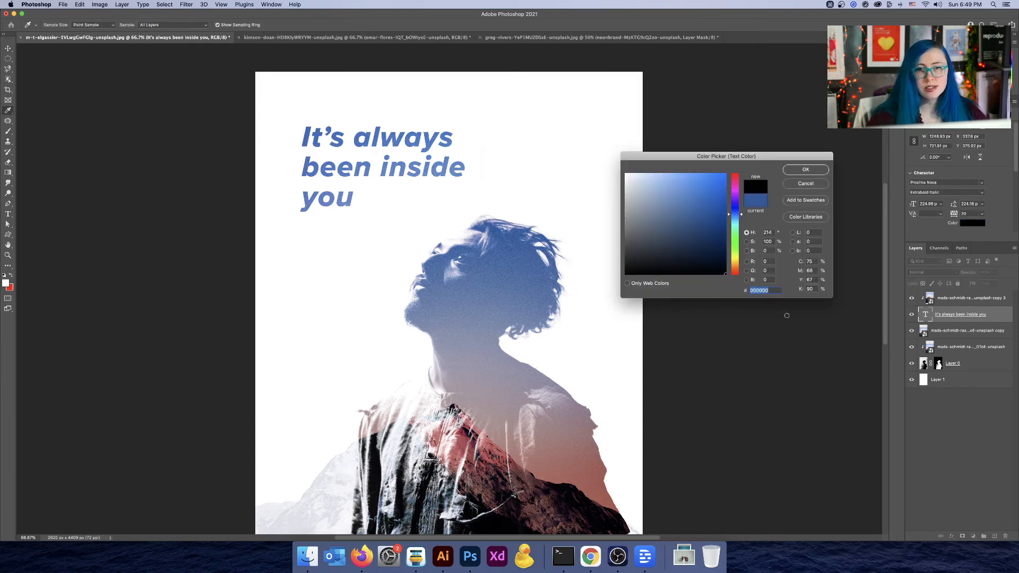
left_click(788, 169)
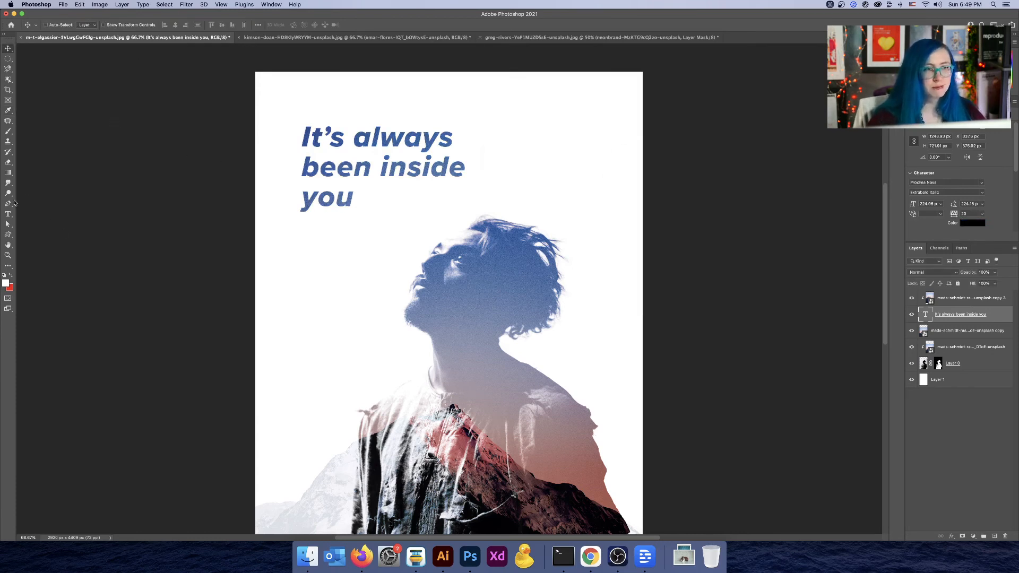
Recolour only the words "inside you" with a bright red, leaving the rest of the text black
left_click(8, 214)
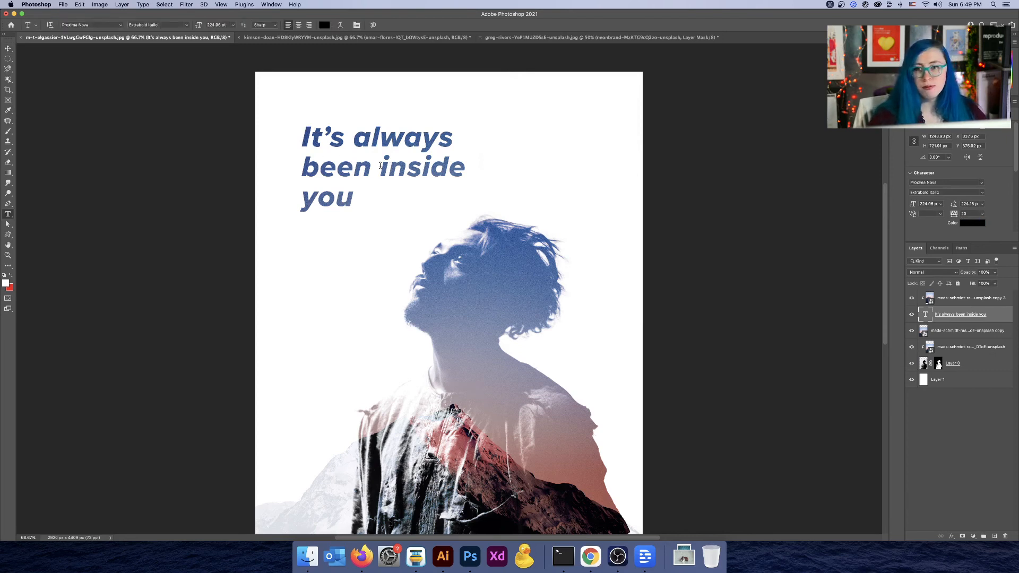
left_click_drag(382, 169, 412, 202)
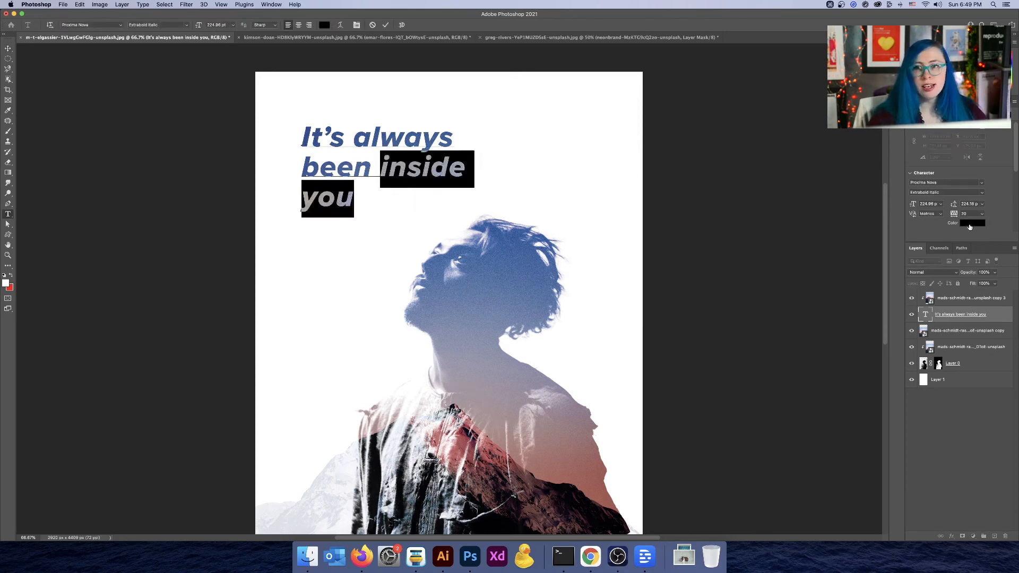
left_click(972, 223)
left_click(598, 472)
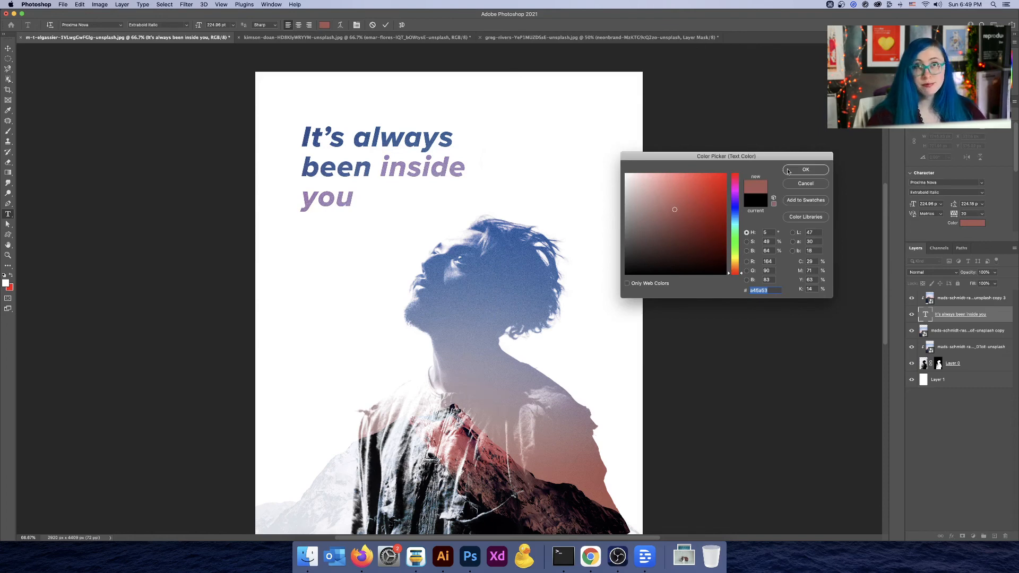
left_click(490, 453)
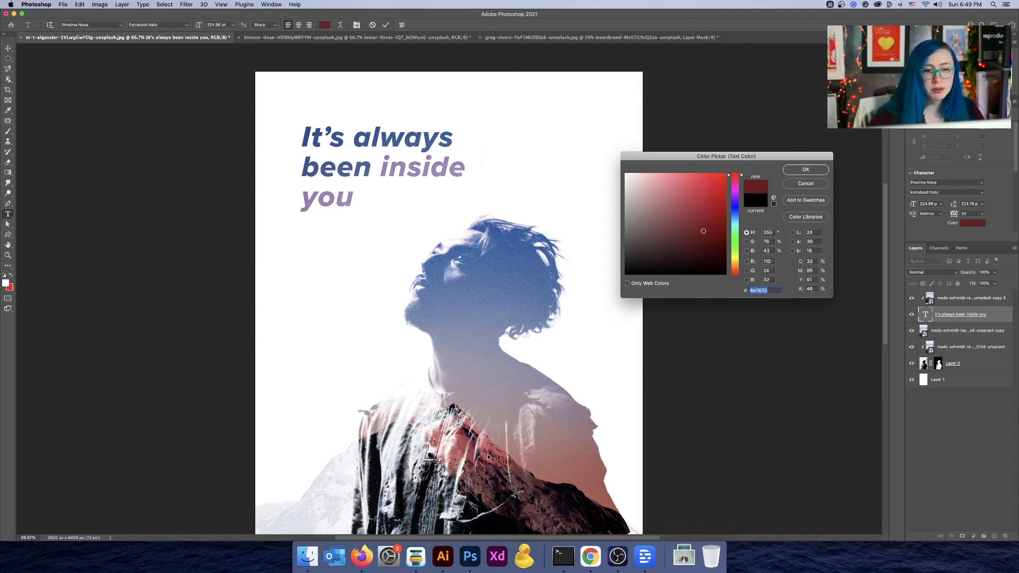
left_click(705, 184)
Examine the text's colour and grain against the man's hair up close, and check the whole poster composition
key("super+minus")
key("super+minus")
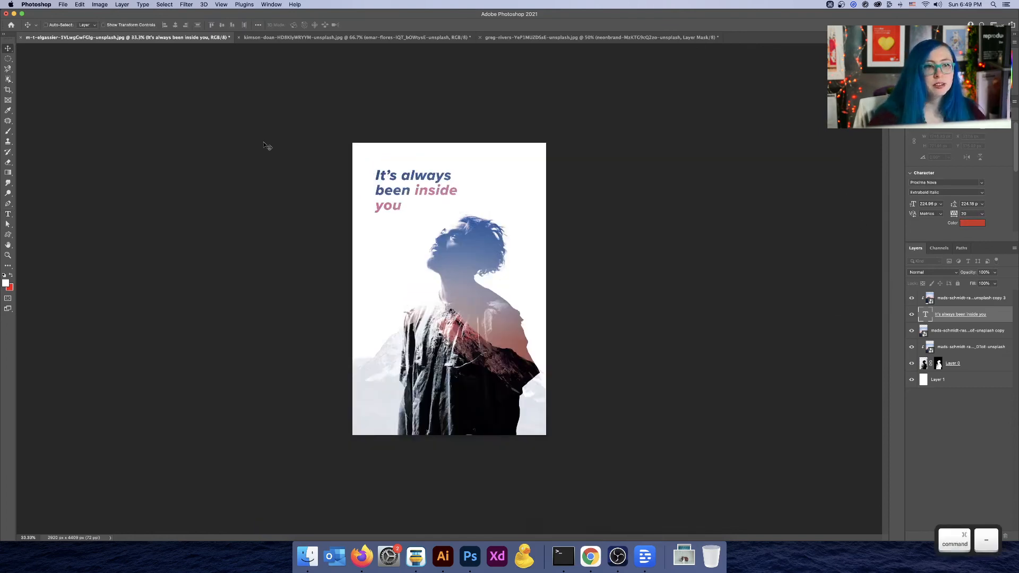
key("super+plus")
key("super+plus")
key("super+plus")
key("super+plus")
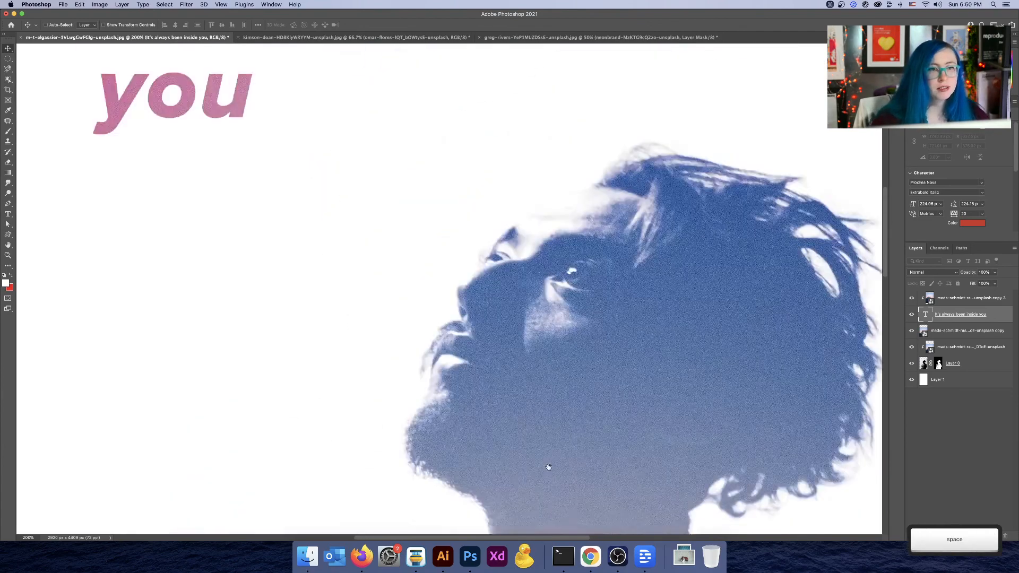
left_click_drag(463, 189, 539, 397)
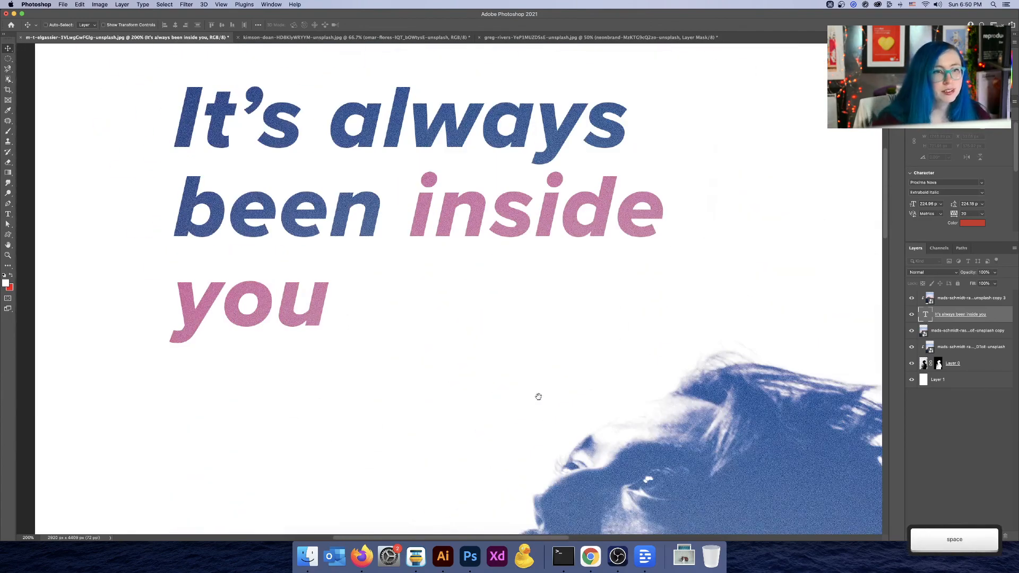
scroll(516, 150, "up", 3)
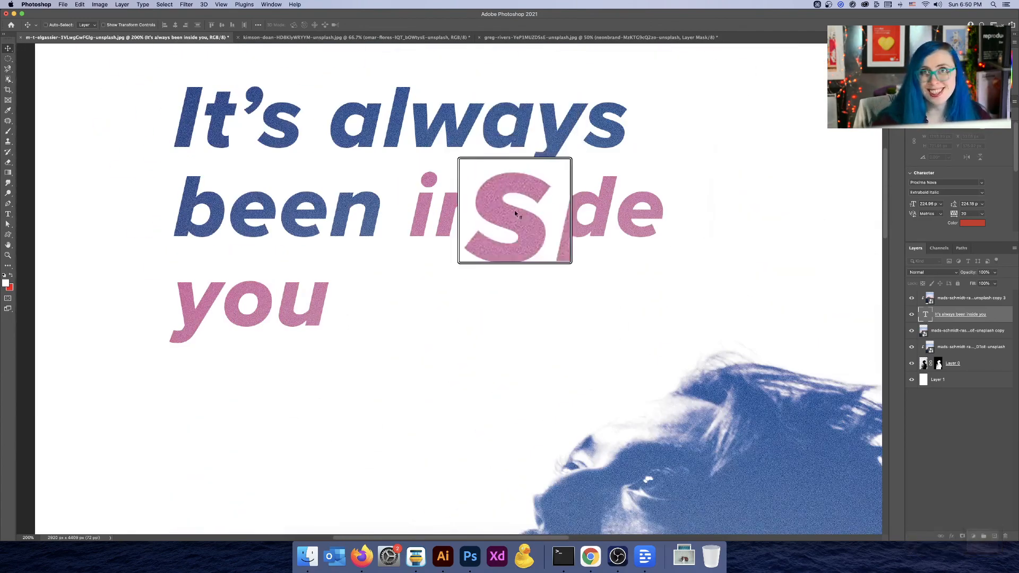
scroll(571, 209, "down", 3)
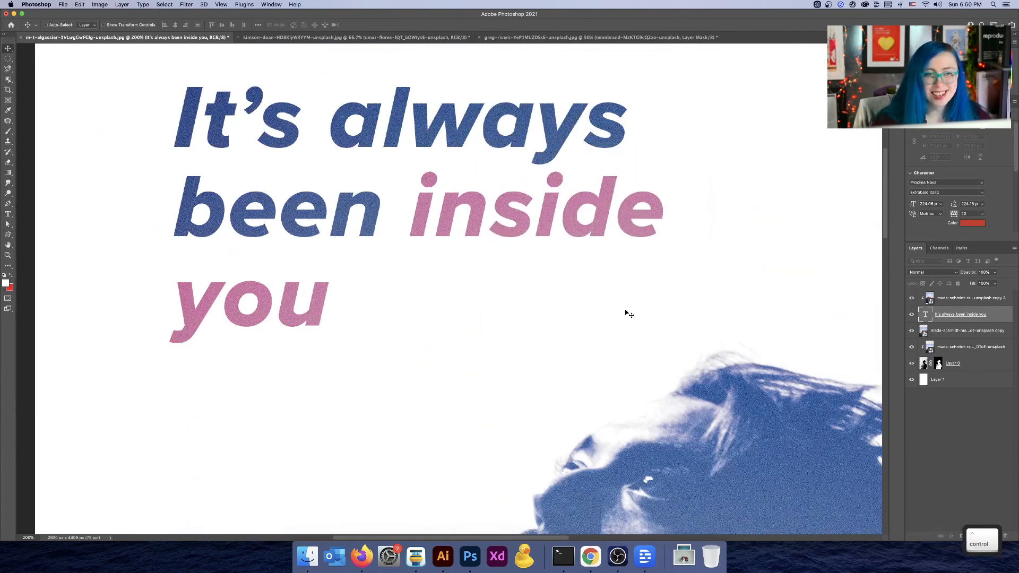
key("super+0")
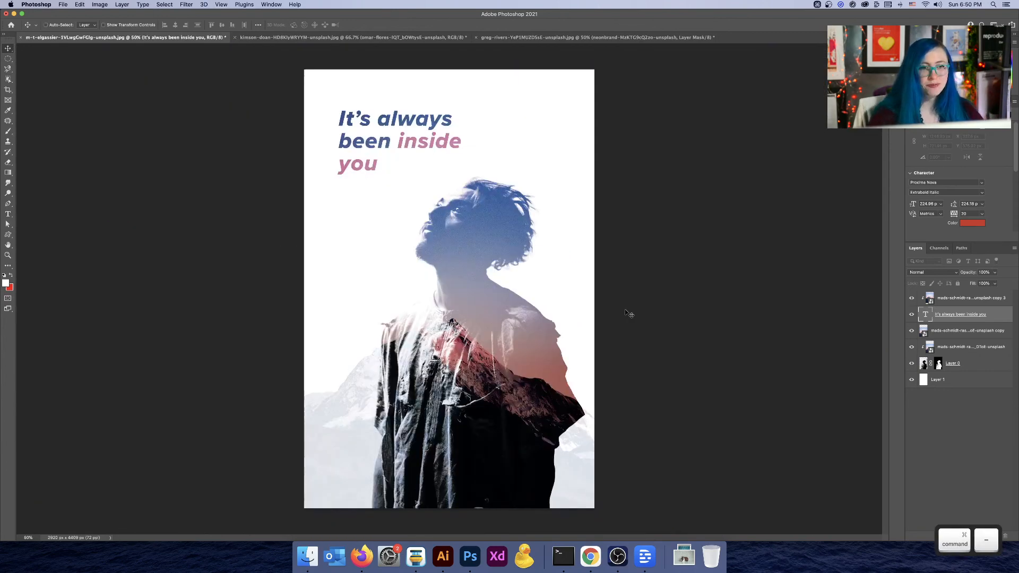